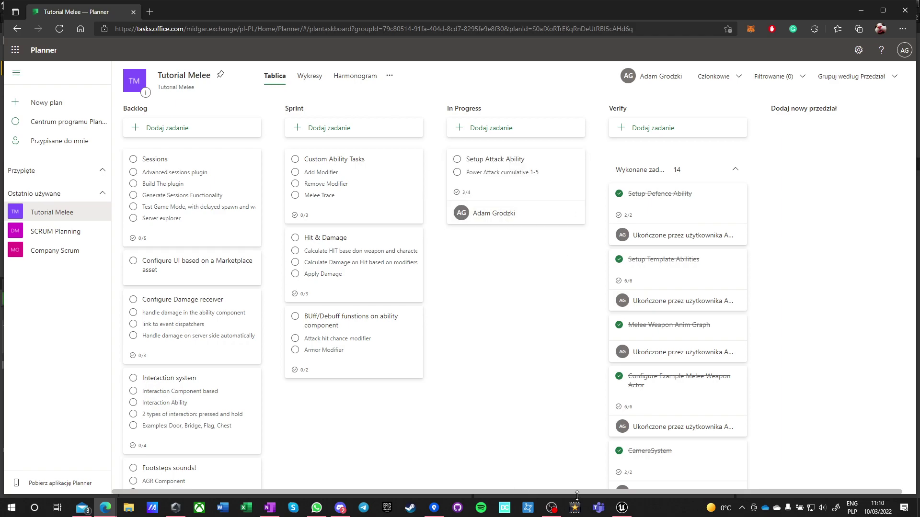
pyautogui.click(619, 510)
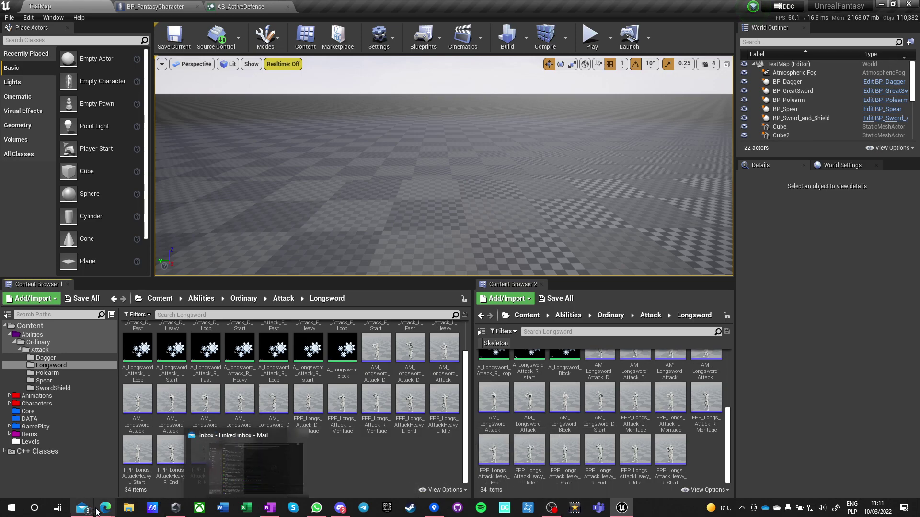
pyautogui.moveTo(106, 508)
pyautogui.click(234, 475)
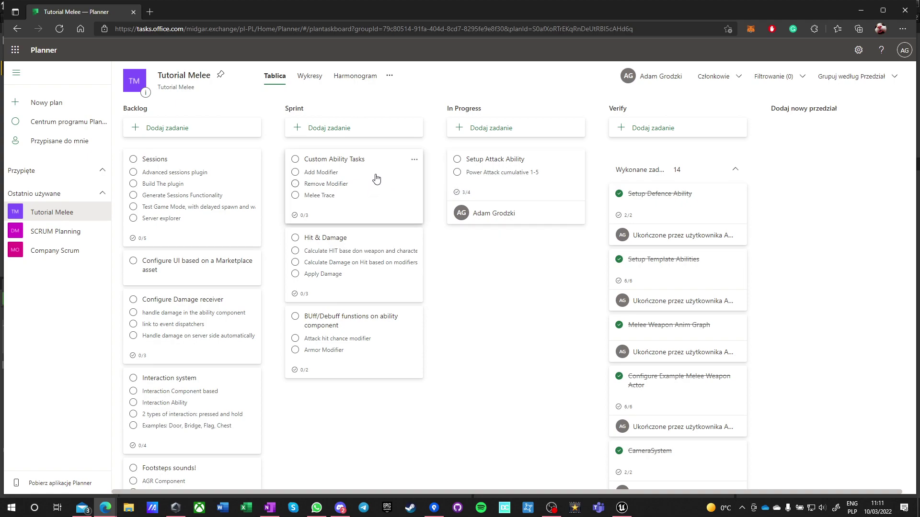
# Move the Custom Ability Tasks card from Sprint to In Progress and promote its Melee Trace checklist item to a separate task
pyautogui.moveTo(377, 208); pyautogui.dragTo(540, 291)
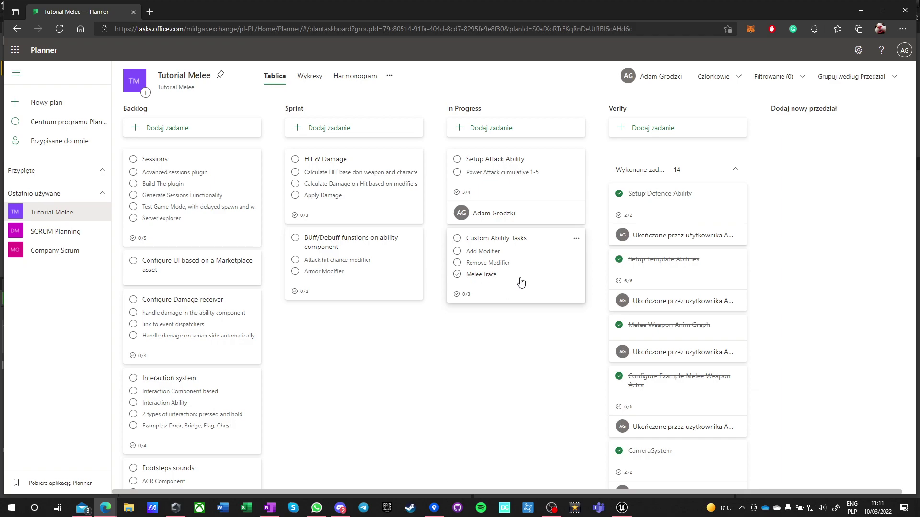
pyautogui.click(531, 240)
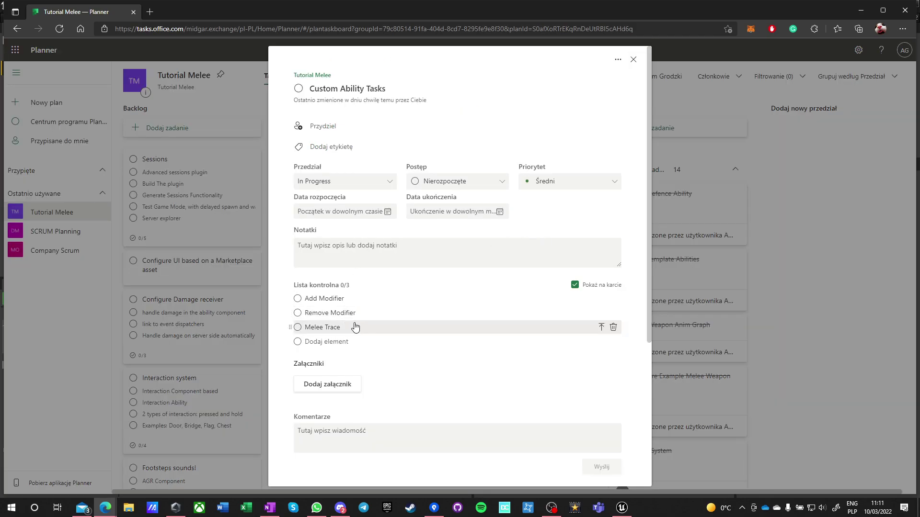
pyautogui.click(600, 328)
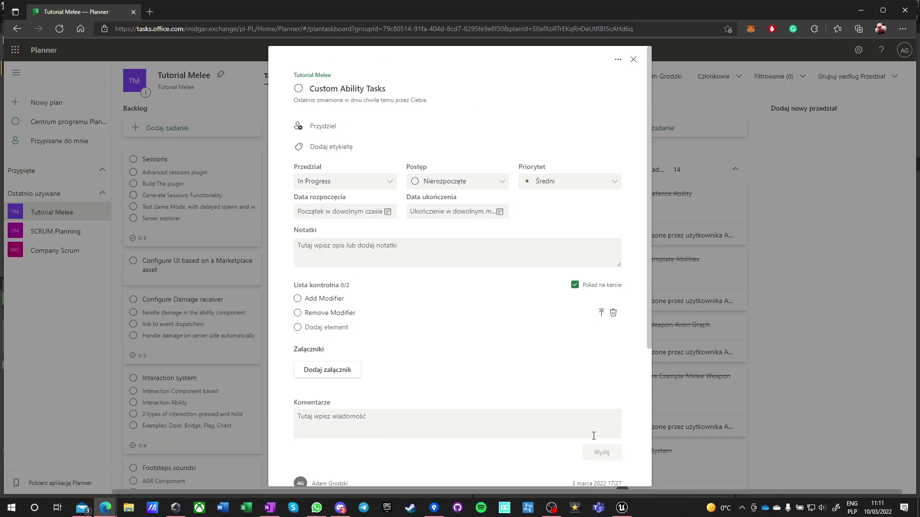
pyautogui.click(779, 136)
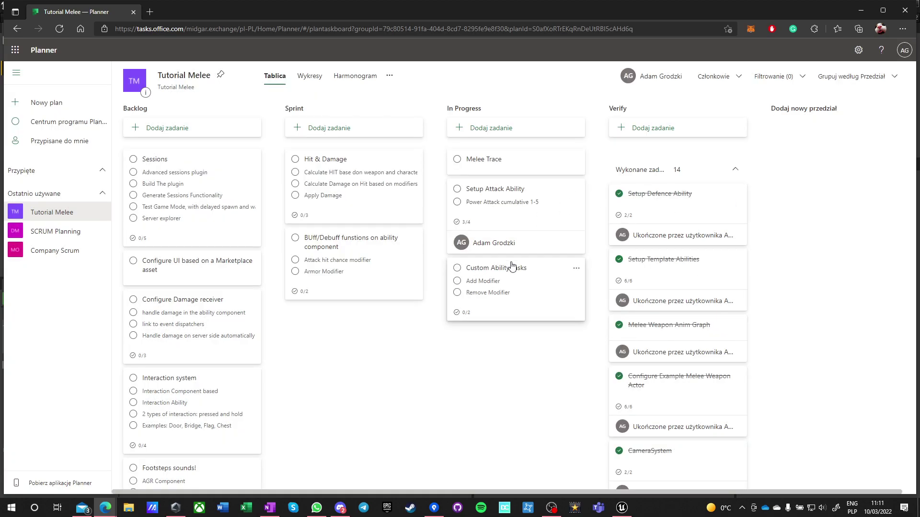
# Move the Custom Ability Tasks and Setup Attack Ability cards from In Progress to Sprint
pyautogui.moveTo(535, 277); pyautogui.dragTo(372, 321)
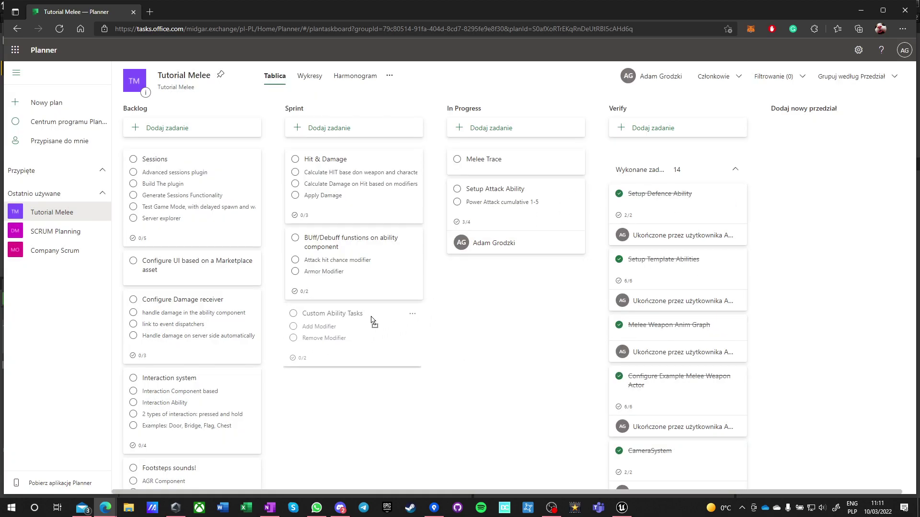
pyautogui.moveTo(539, 204); pyautogui.dragTo(387, 373)
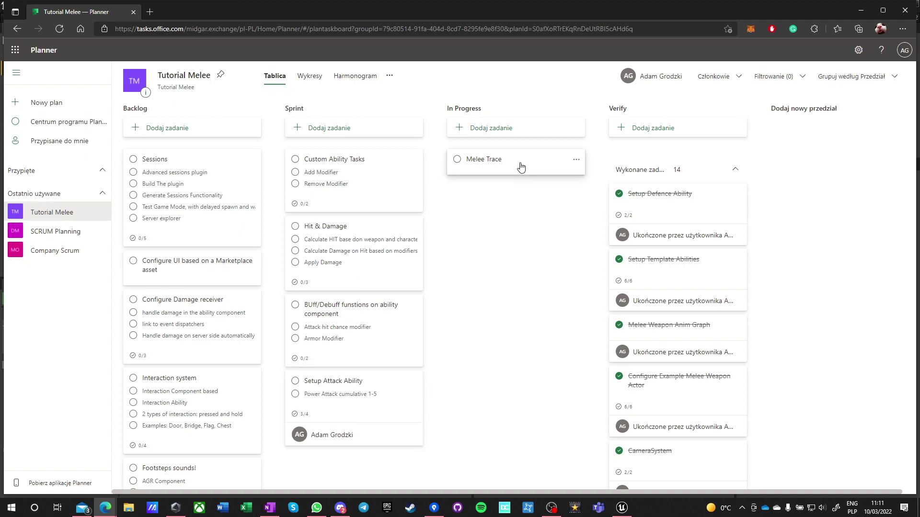
# Switch to Unreal Editor and bring up the BP_FantasyCharacter blueprint
pyautogui.click(622, 508)
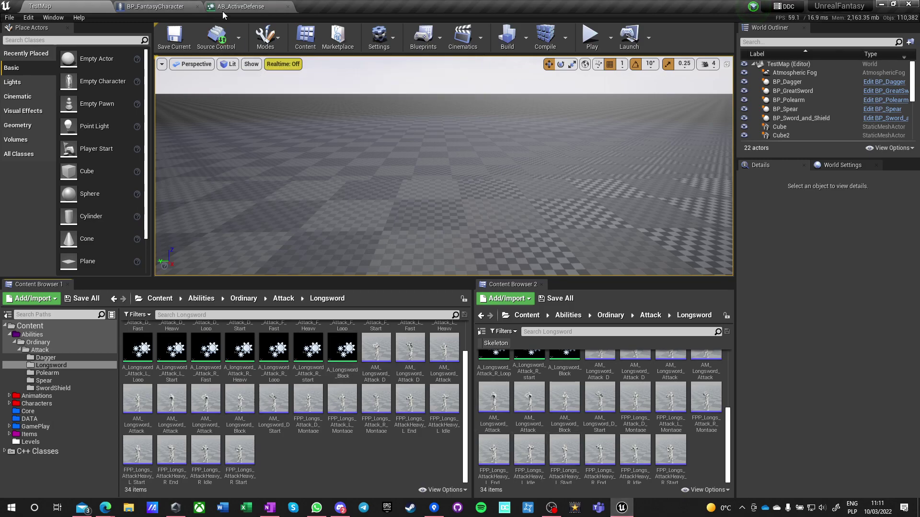
pyautogui.click(161, 10)
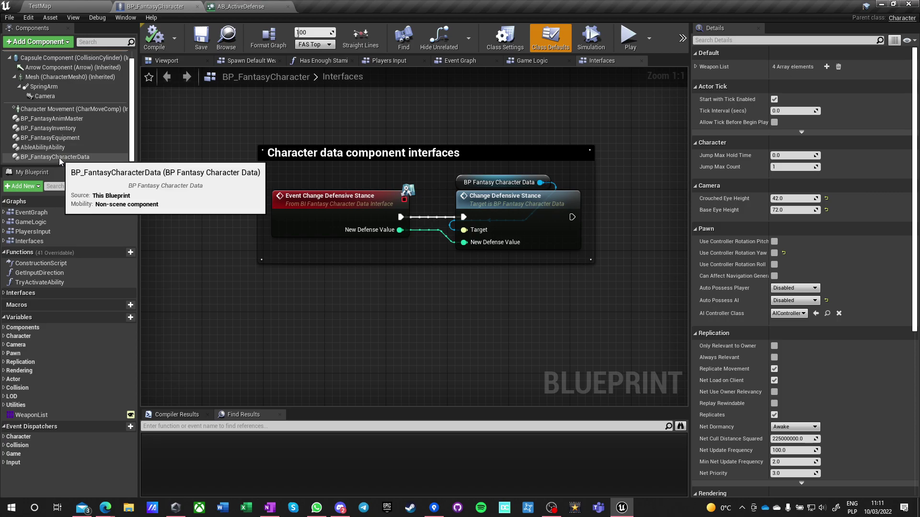
pyautogui.click(43, 43)
pyautogui.write('agr combat')
pyautogui.click(61, 70)
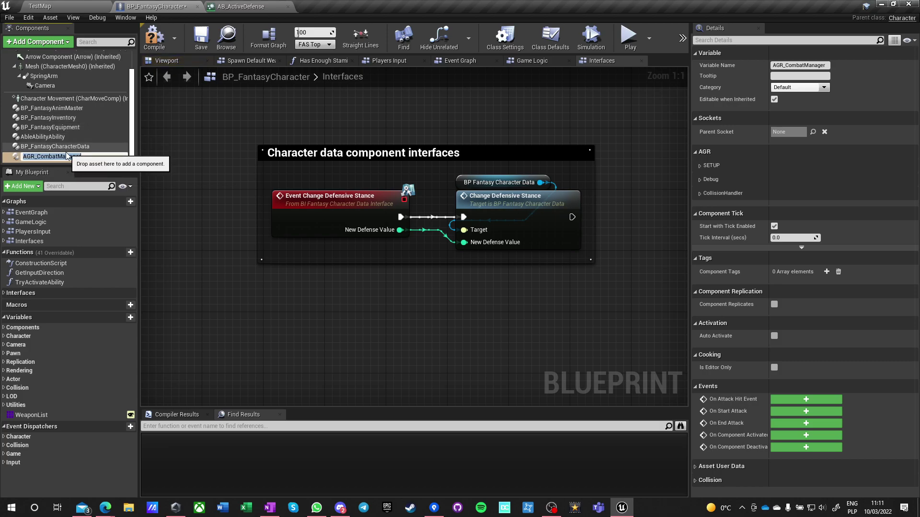
pyautogui.click(52, 146)
pyautogui.click(46, 157)
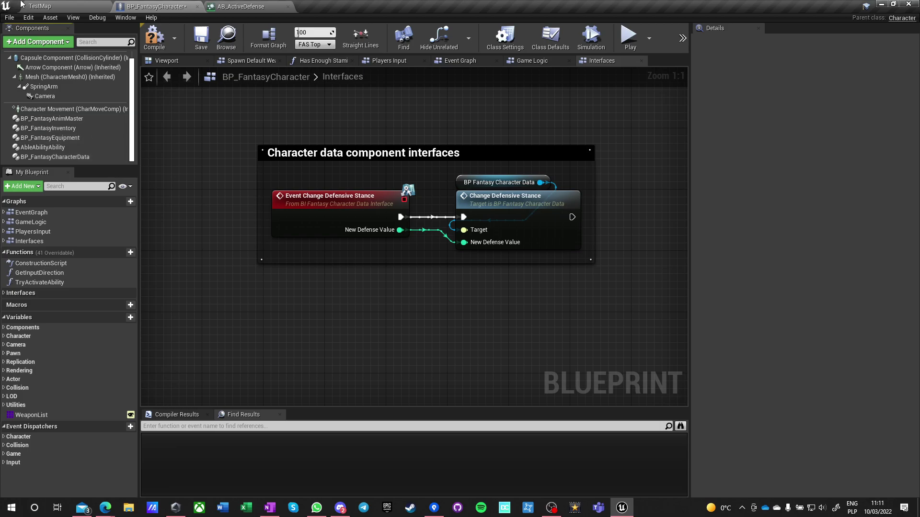
# Create a Blueprint class in the Content/Core folder with AGR_CombatManager as its parent class
pyautogui.click(39, 6)
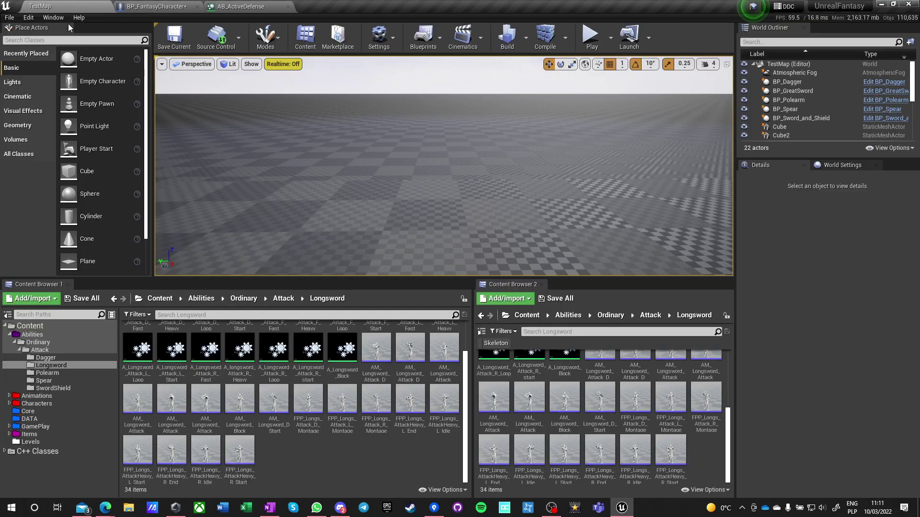
pyautogui.click(569, 316)
pyautogui.click(536, 316)
pyautogui.doubleClick(603, 369)
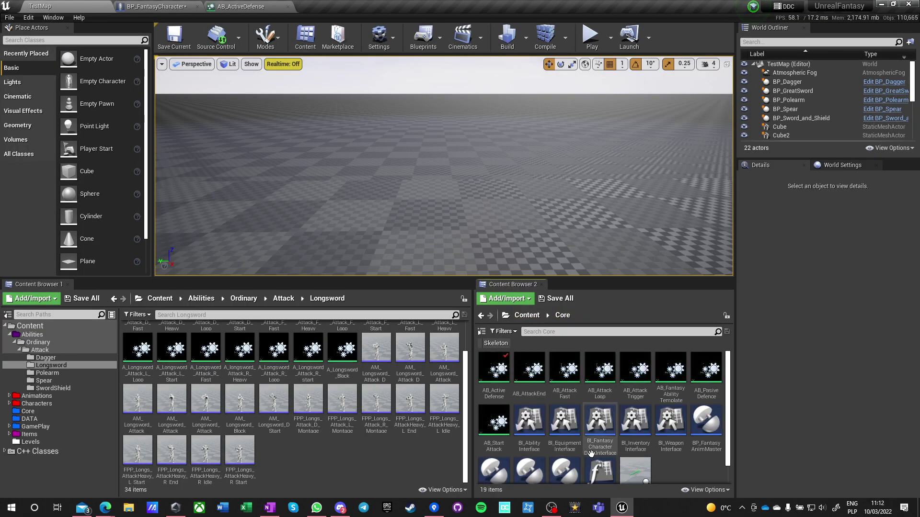
pyautogui.rightClick(674, 468)
pyautogui.click(693, 206)
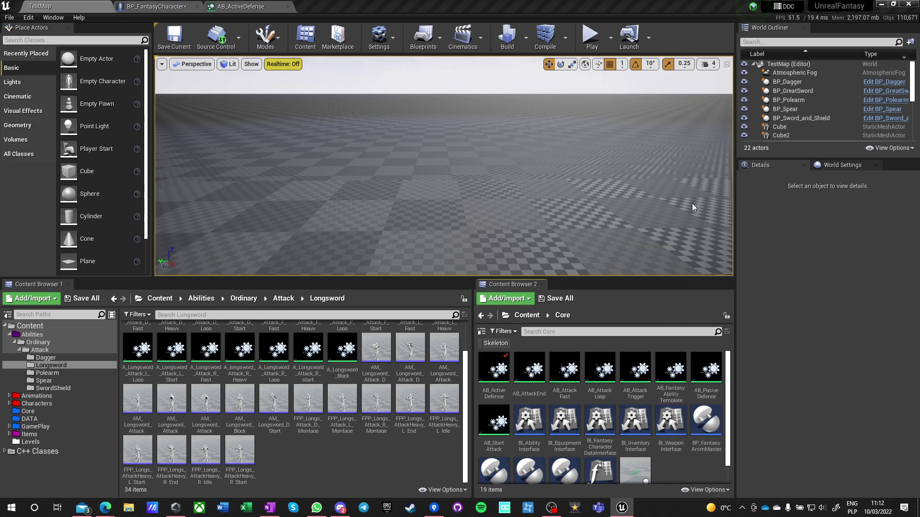
pyautogui.write('agr combat')
pyautogui.click(395, 335)
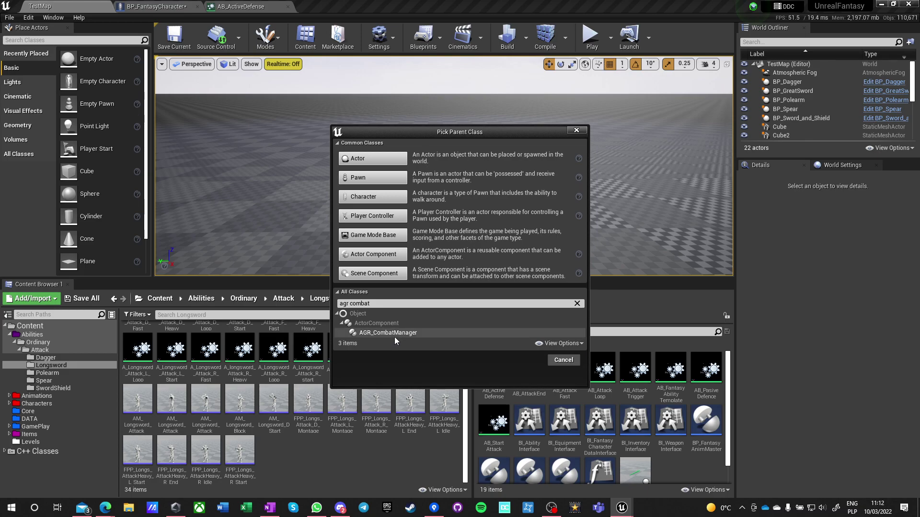
pyautogui.click(525, 360)
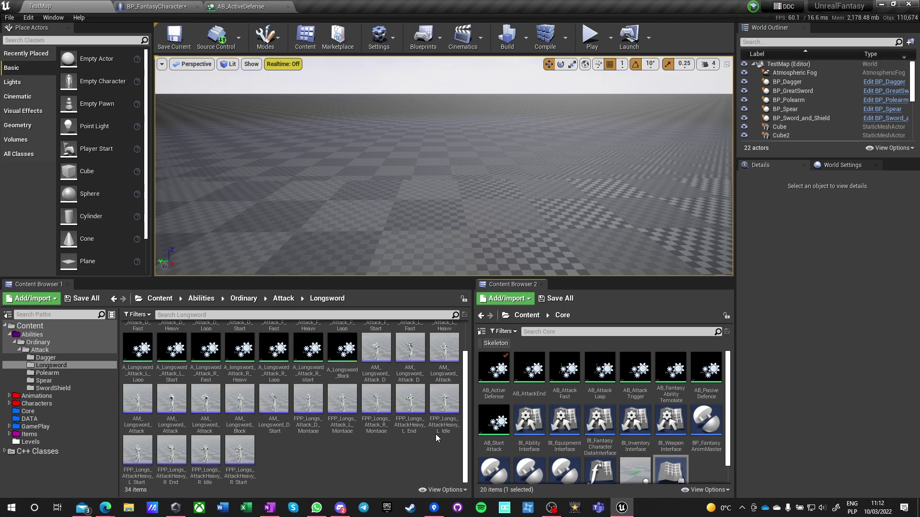
# Name the new blueprint BP_FantasyCombat and save all modified assets
pyautogui.scroll(-2, 602, 418)
pyautogui.write('Combat')
pyautogui.press('Return')
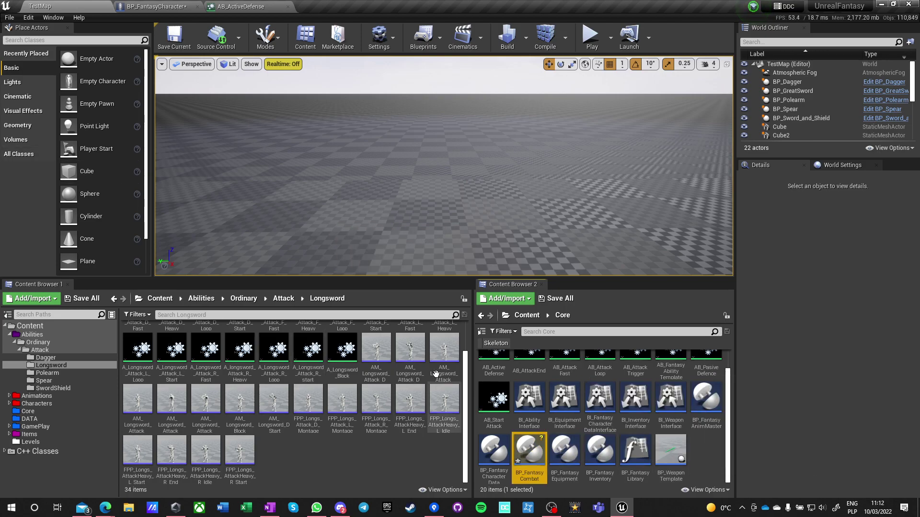
pyautogui.click(556, 299)
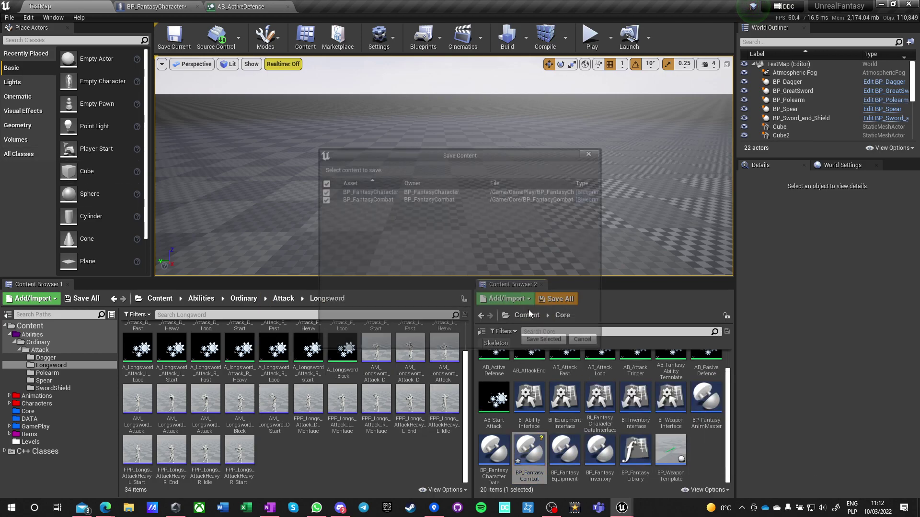
pyautogui.click(544, 343)
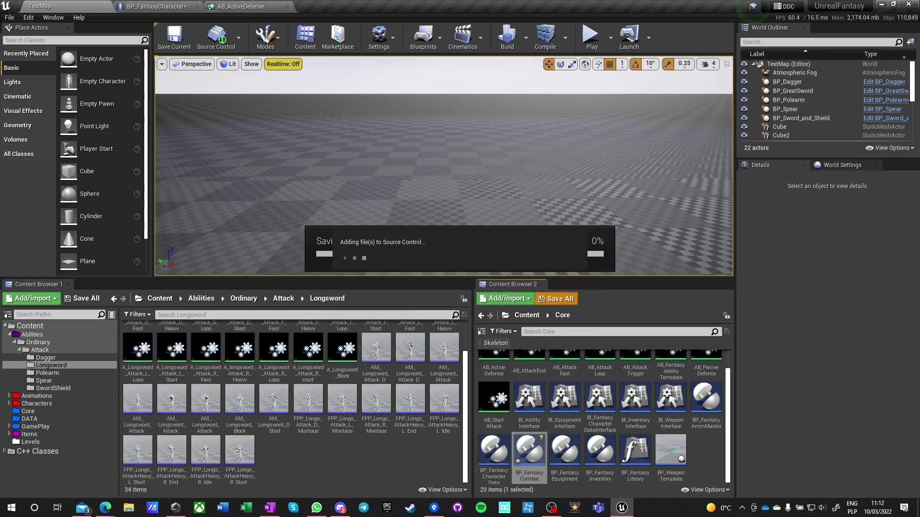
# Add the BP_FantasyCombat component to the BP_FantasyCharacter blueprint, then compile and save it
pyautogui.click(154, 6)
pyautogui.click(37, 42)
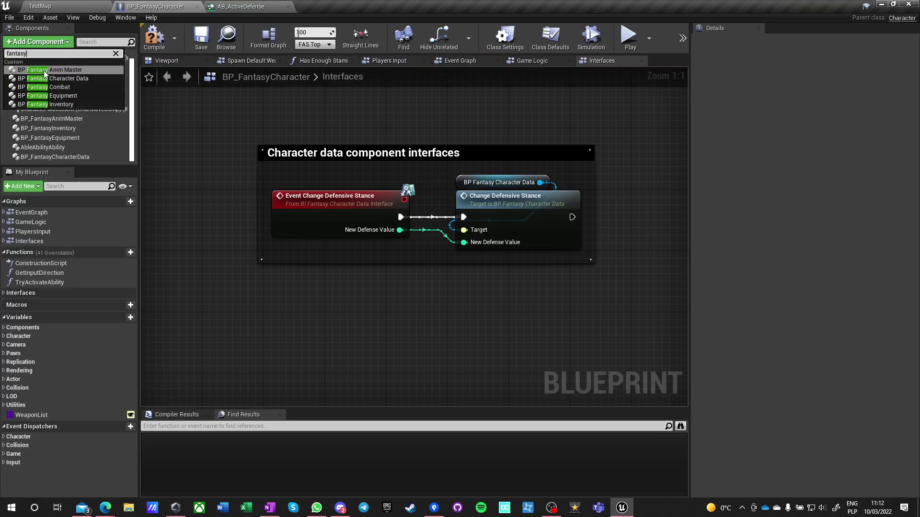
pyautogui.click(43, 87)
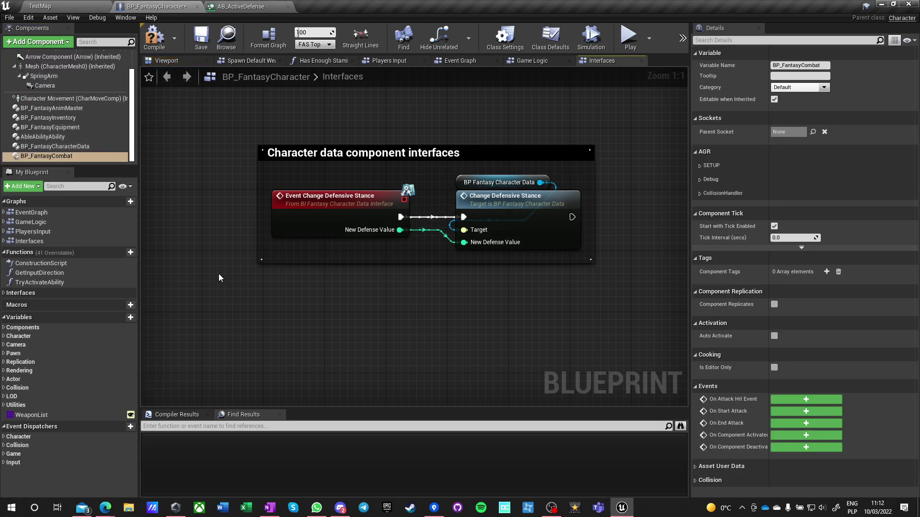
pyautogui.click(154, 39)
pyautogui.click(201, 37)
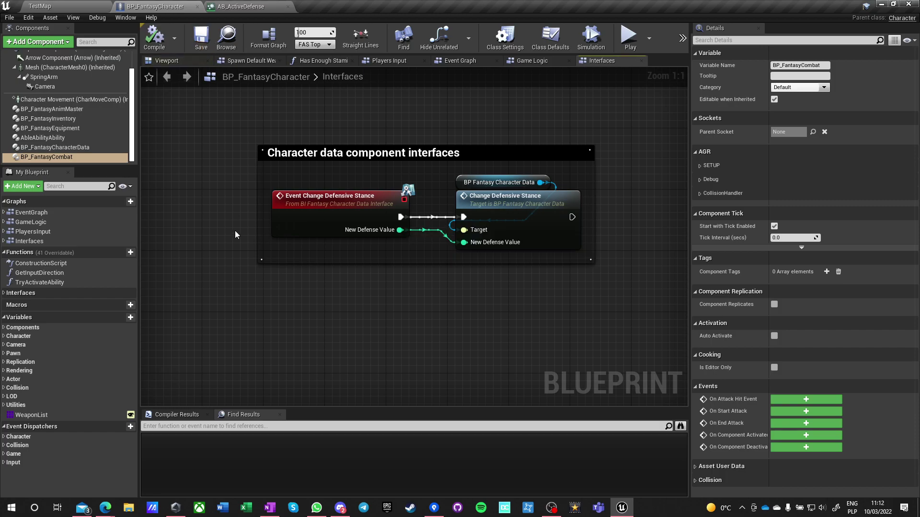
# Expand the AGR SETUP settings of the BP_FantasyCombat component to review its socket trace names
pyautogui.click(94, 9)
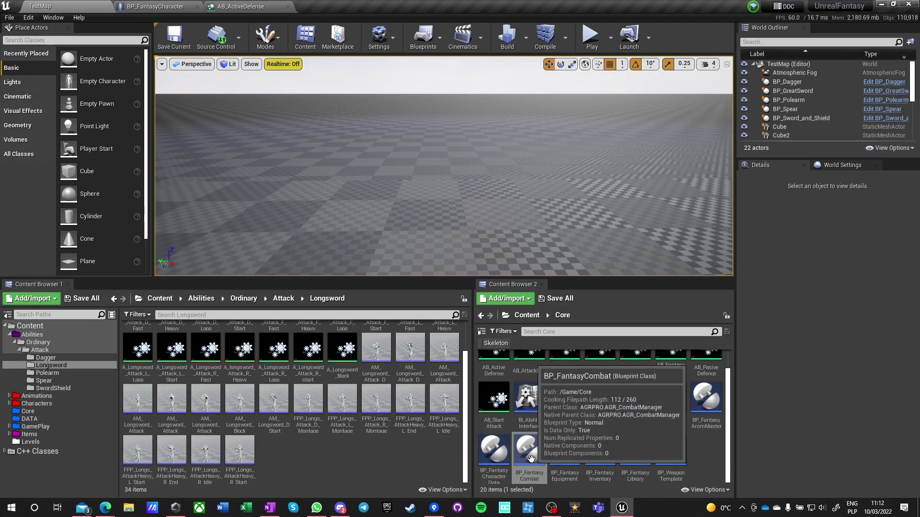
pyautogui.click(155, 6)
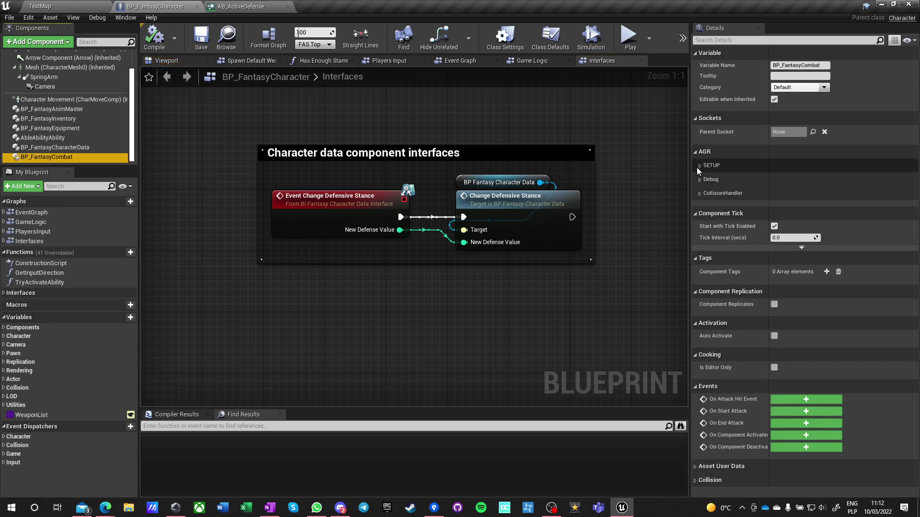
pyautogui.click(699, 165)
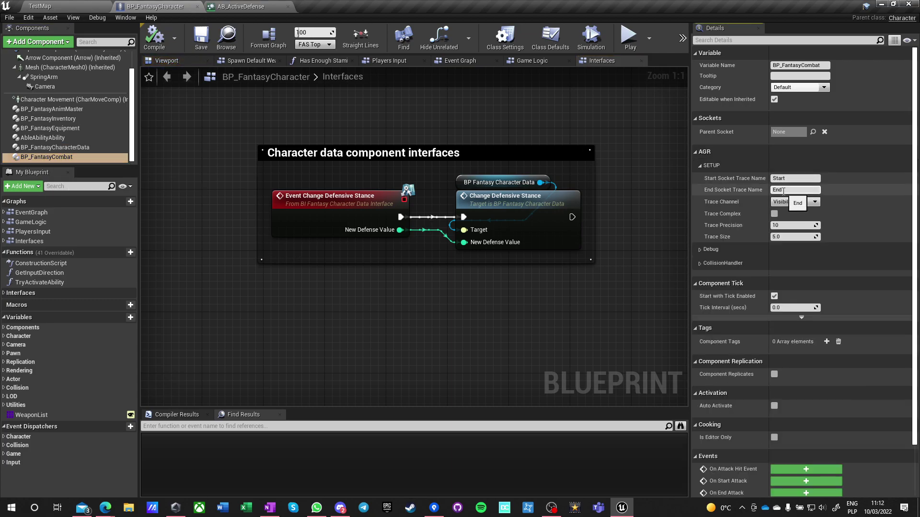
# Open the BerdyszViking mesh in Items/Weapons/WeaponPlaceholders and check its socket names against the combat component's trace settings
pyautogui.click(39, 7)
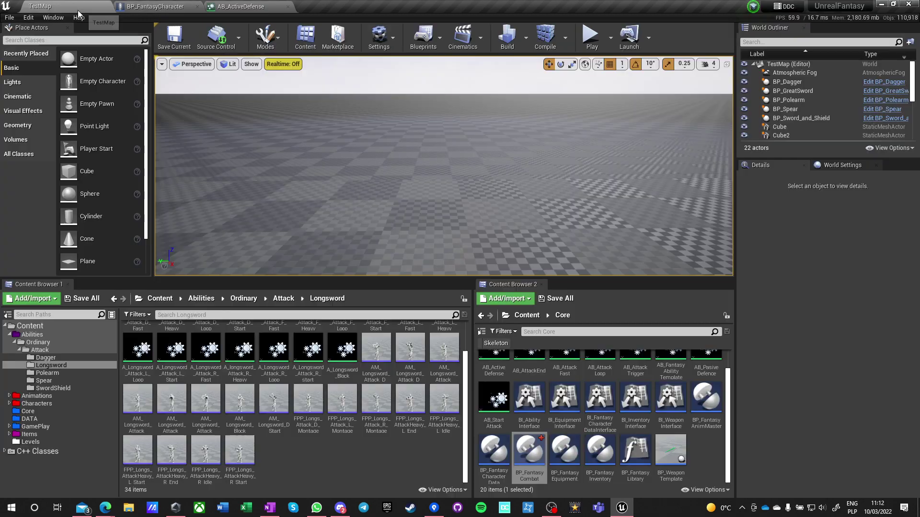
pyautogui.click(520, 320)
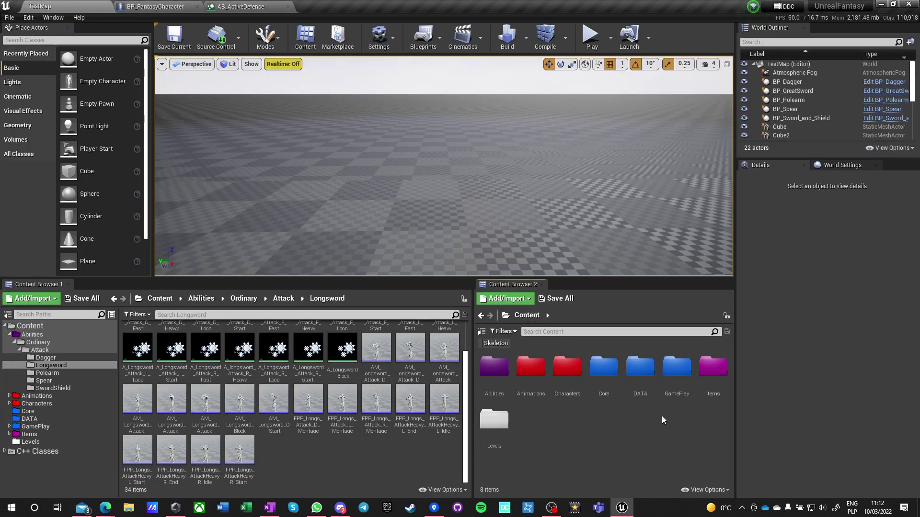
pyautogui.doubleClick(713, 367)
pyautogui.doubleClick(496, 372)
pyautogui.click(494, 373)
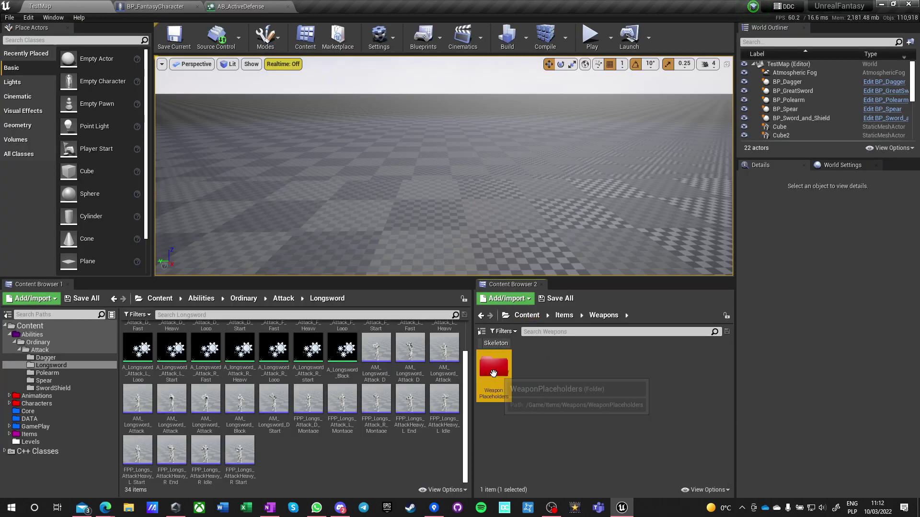
pyautogui.doubleClick(493, 373)
pyautogui.doubleClick(530, 377)
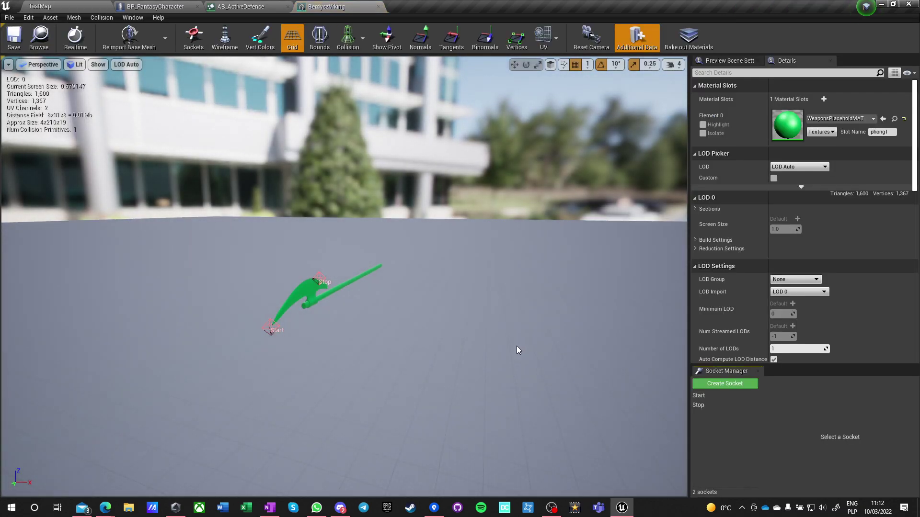
pyautogui.click(378, 7)
pyautogui.click(165, 7)
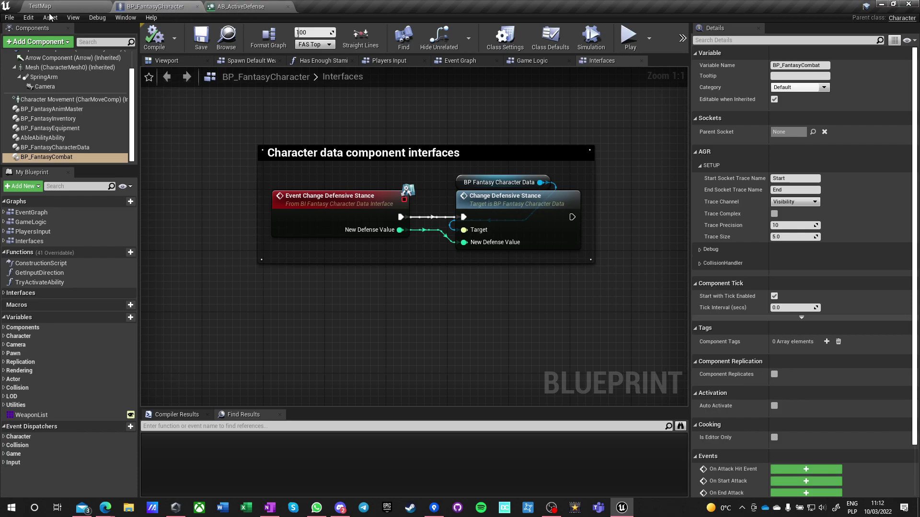
# Open the AM_SnS_Block montage from the Abilities/Ordinary/Attack/SwordShield folder
pyautogui.click(45, 6)
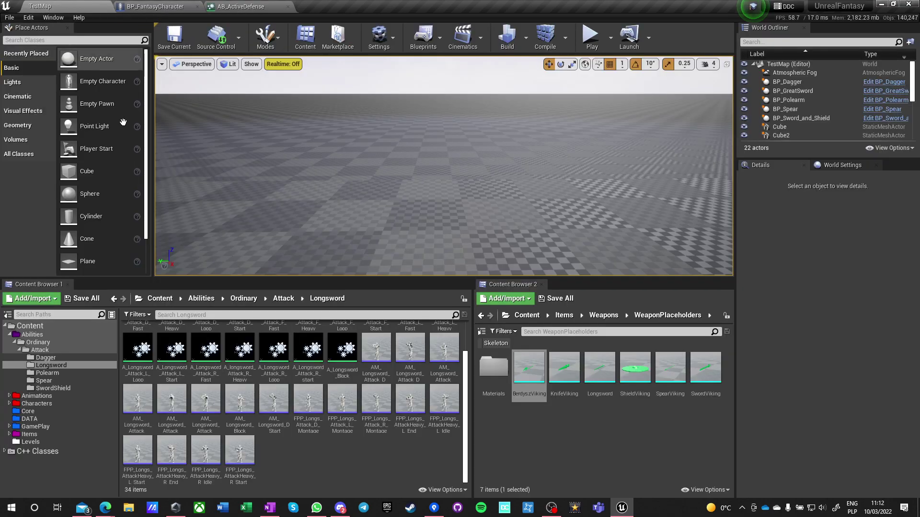
pyautogui.click(249, 300)
pyautogui.doubleClick(148, 357)
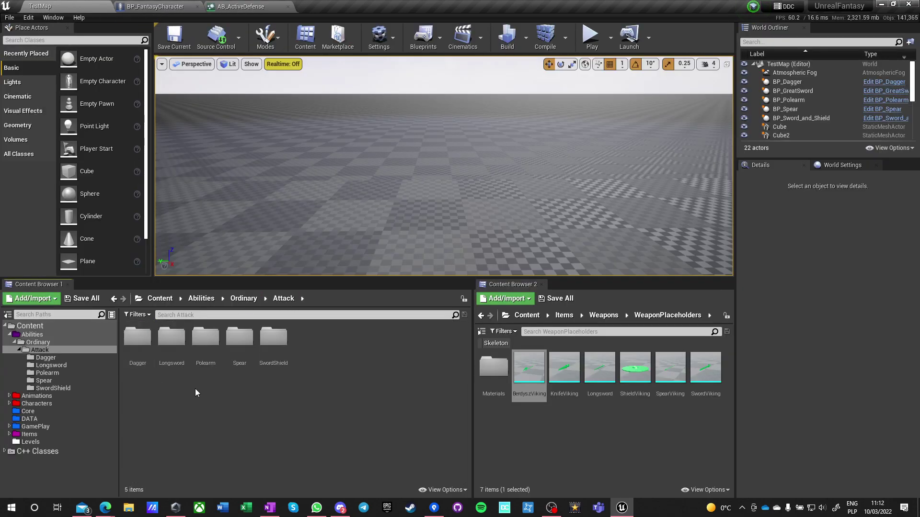
pyautogui.doubleClick(273, 339)
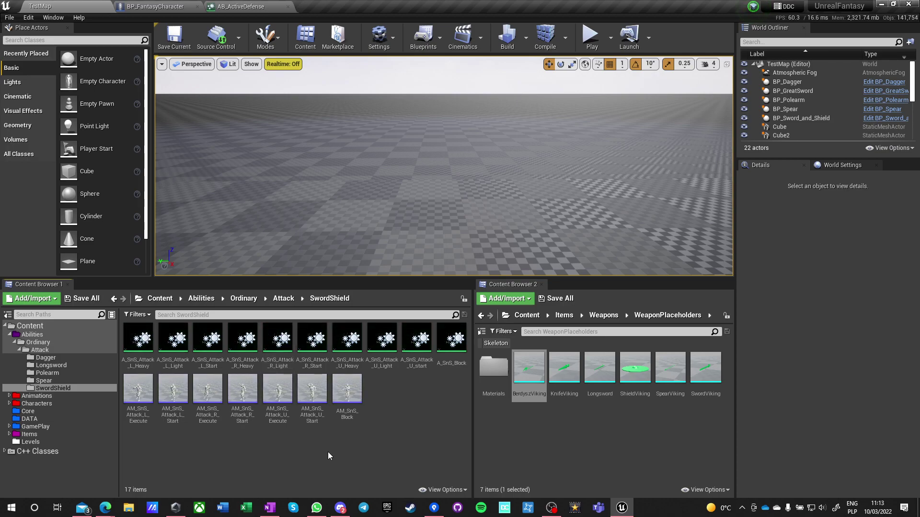
pyautogui.doubleClick(347, 391)
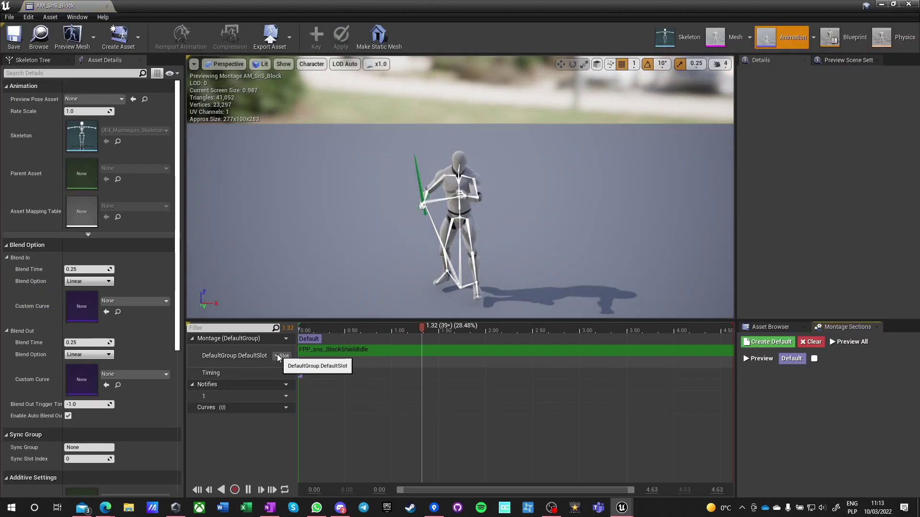
# Loop the Default section of the AM_SnS_Block montage, assign the DefaultGroup.UpperBody slot, then save and close the montage
pyautogui.click(814, 359)
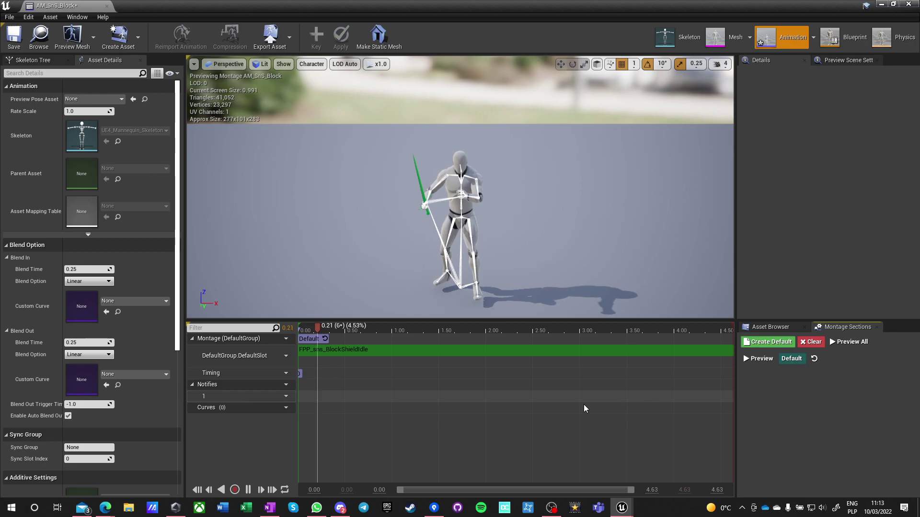
pyautogui.click(282, 355)
pyautogui.moveTo(297, 373)
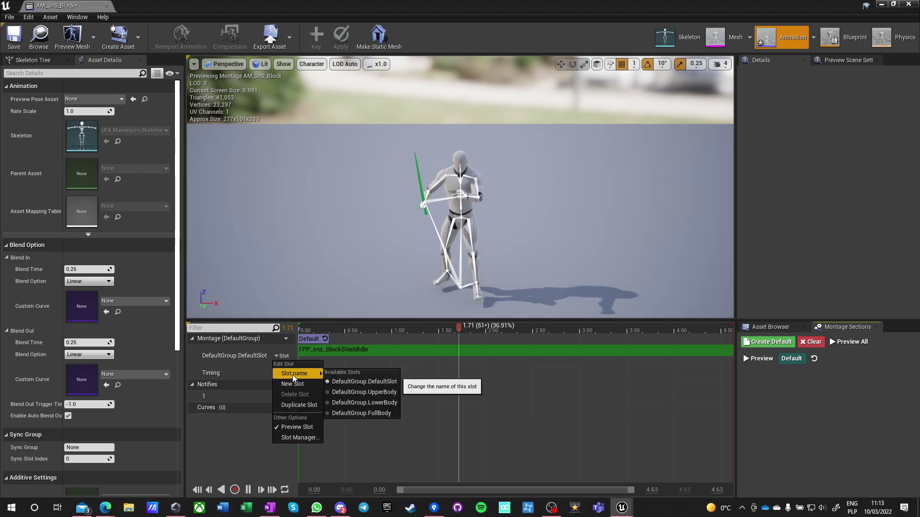
pyautogui.click(365, 393)
pyautogui.click(14, 36)
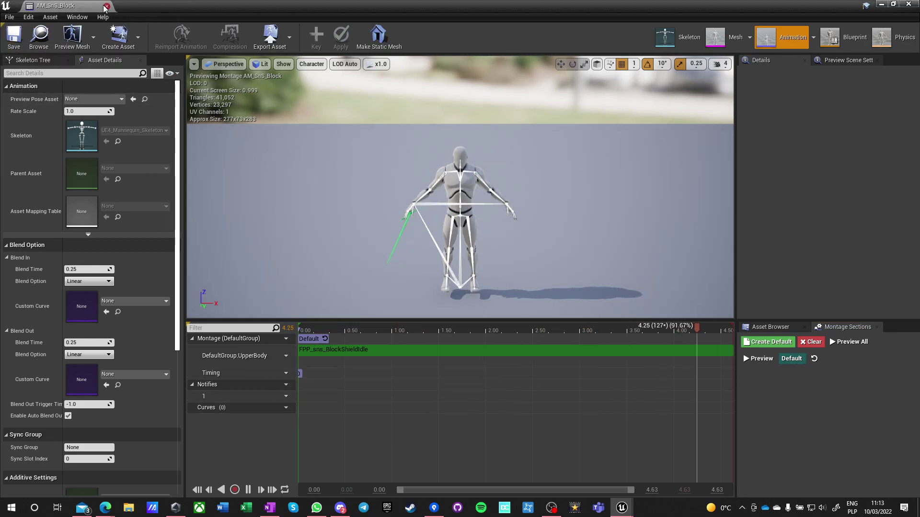
pyautogui.click(106, 6)
# End the multiplayer preview and set the play options to 1 player with the Play Standalone net mode
pyautogui.click(592, 36)
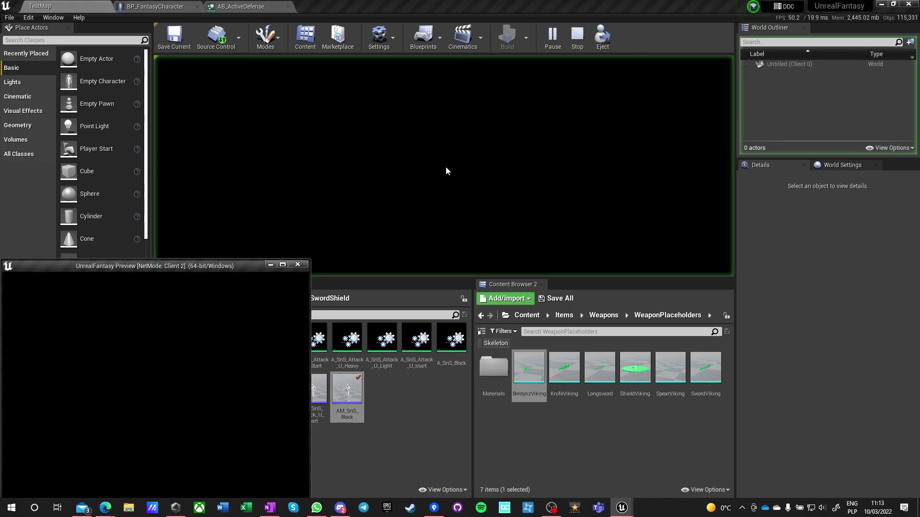
pyautogui.click(298, 264)
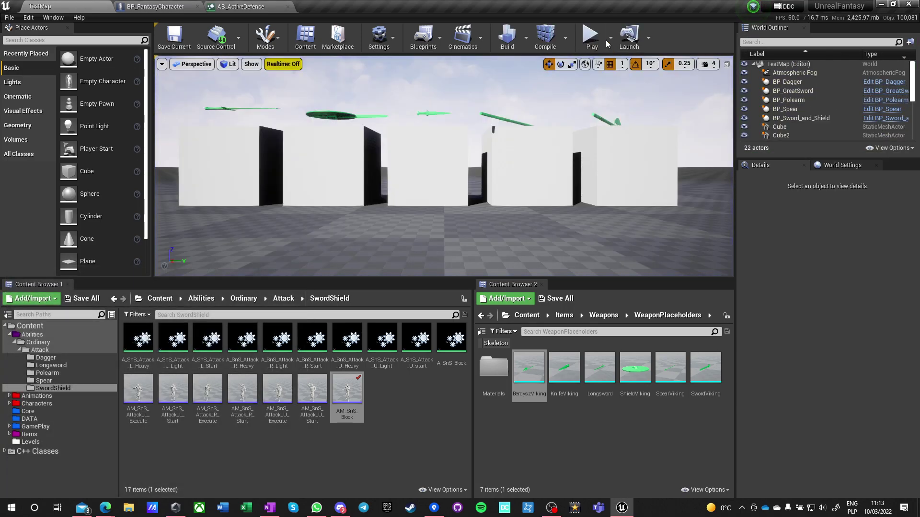
pyautogui.click(610, 38)
pyautogui.click(682, 199)
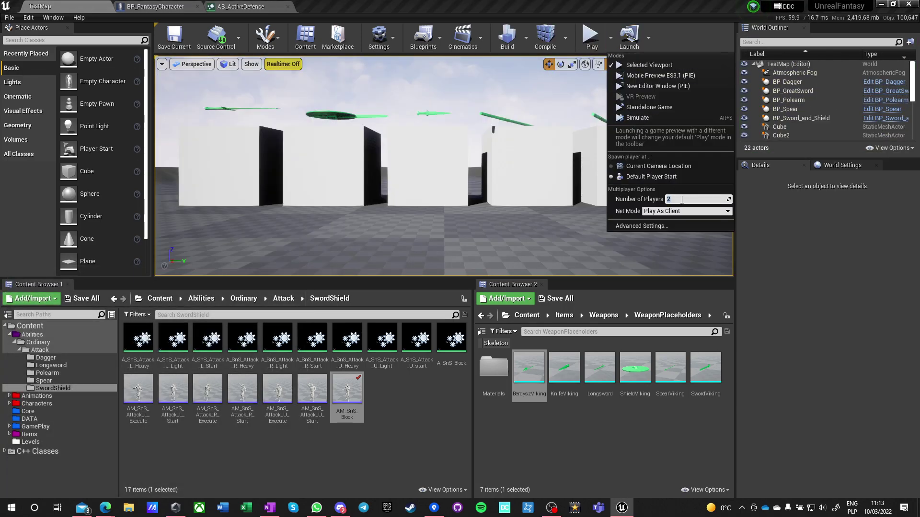
pyautogui.click(651, 211)
pyautogui.click(660, 220)
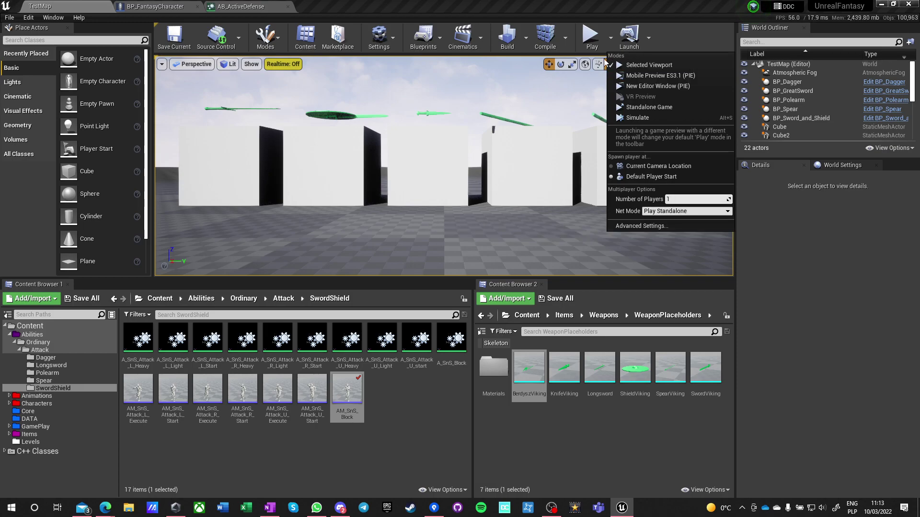
# Run the game full screen in the selected viewport, test the sword and shield block and attacks, and end the session
pyautogui.click(640, 65)
pyautogui.rightClick(438, 181)
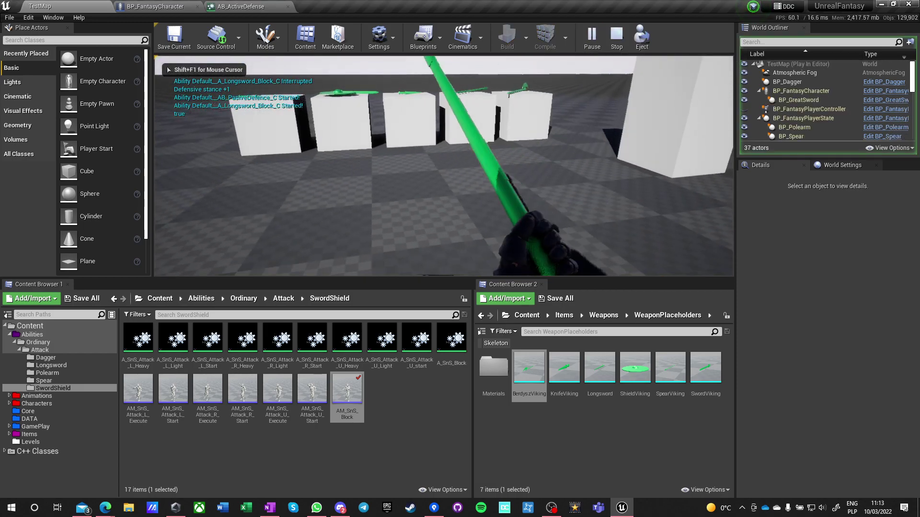
pyautogui.hotkey('shift', 'F1')
pyautogui.press('F11')
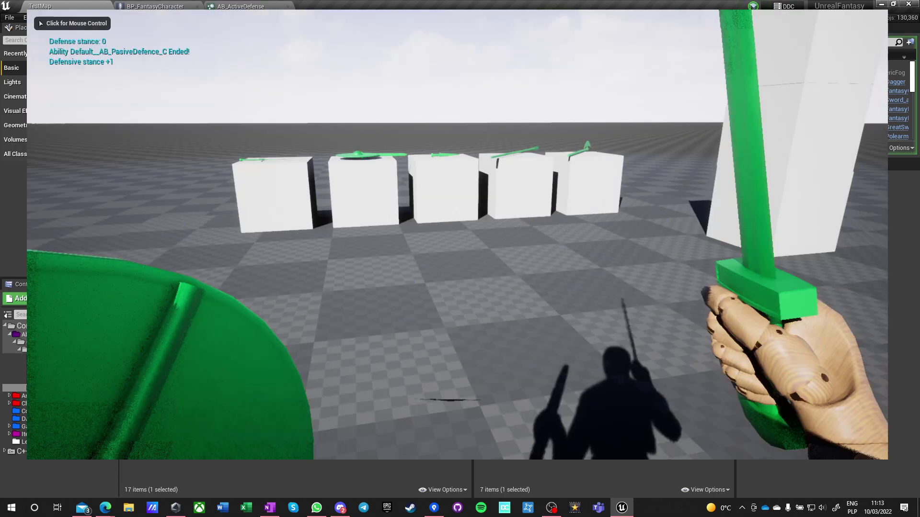
pyautogui.rightClick(460, 259)
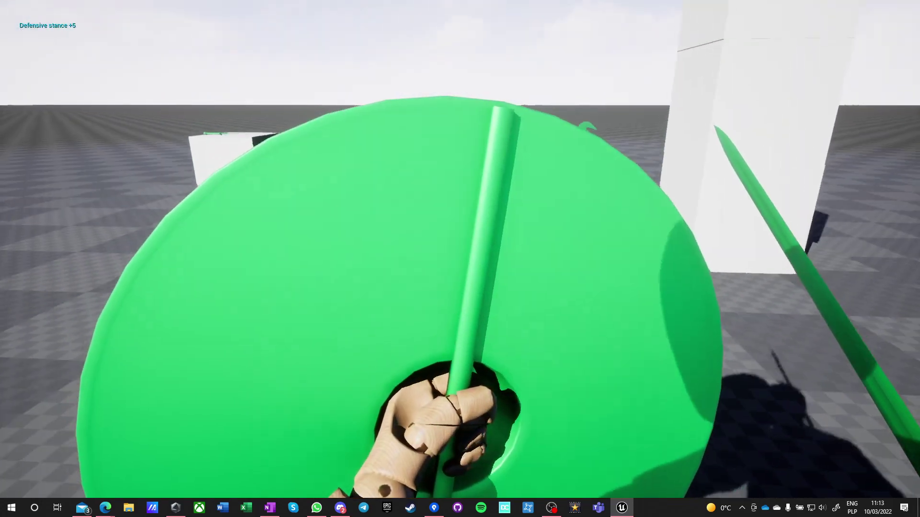
pyautogui.click(460, 259)
pyautogui.click(460, 258)
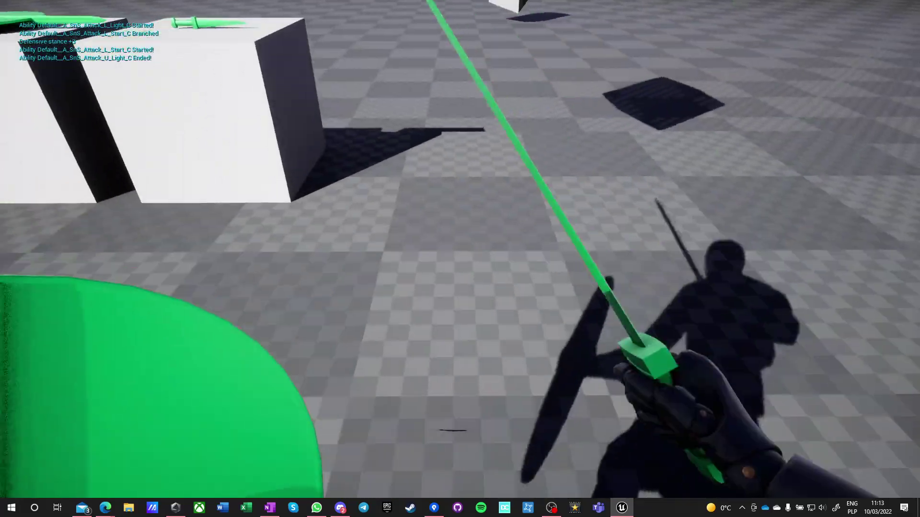
pyautogui.rightClick(460, 258)
pyautogui.rightClick(460, 258)
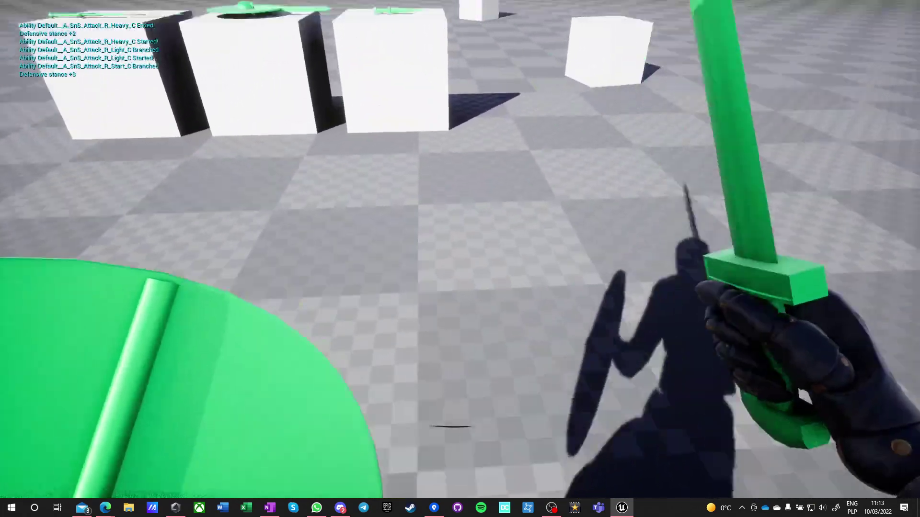
pyautogui.click(460, 259)
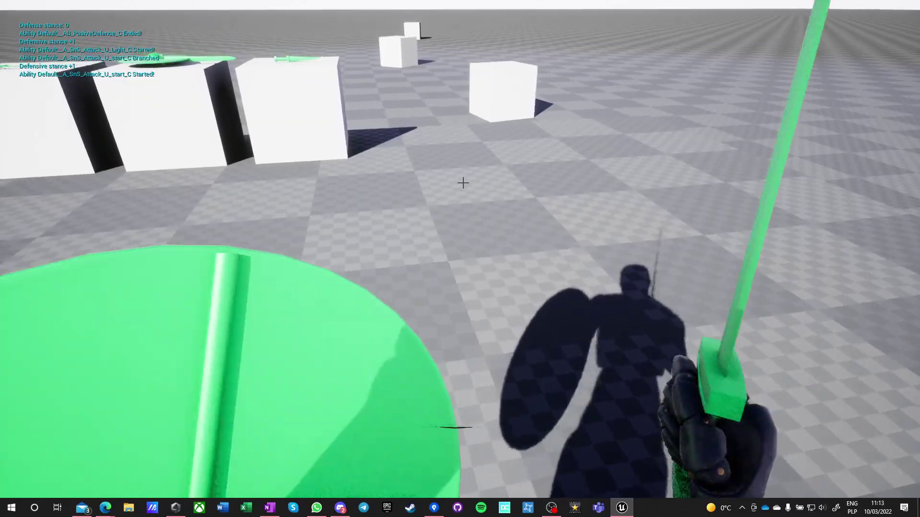
pyautogui.press('Escape')
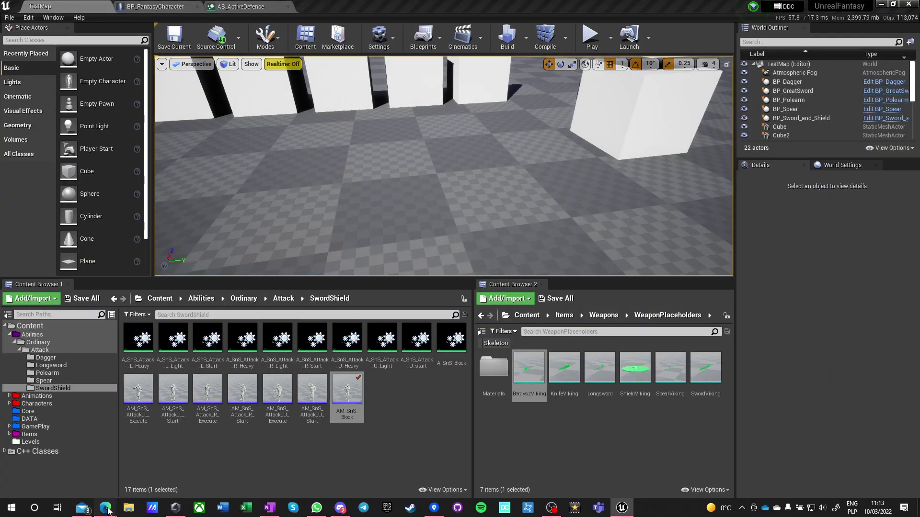
# Switch to Planner in the browser, add the task "Attack cancel on secondary trigger" to the Sprint column, and return to Unreal Editor
pyautogui.moveTo(105, 508)
pyautogui.click(248, 474)
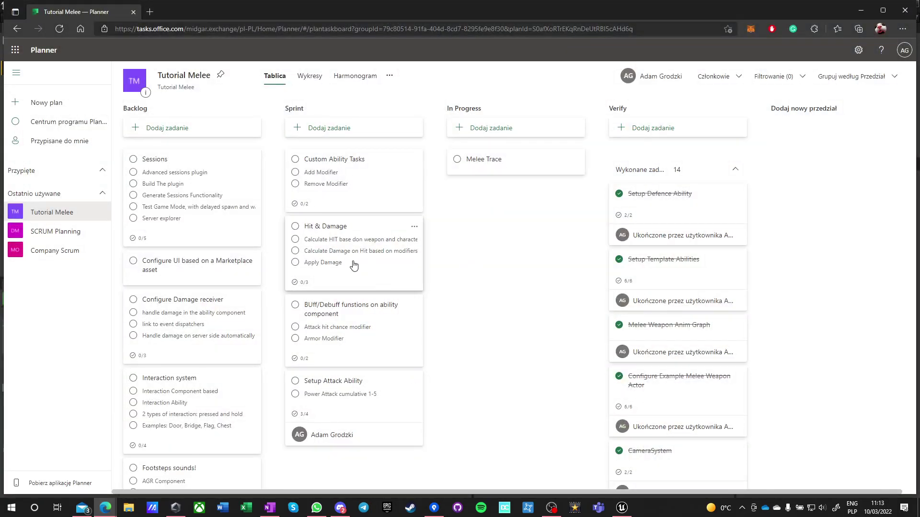
pyautogui.click(301, 129)
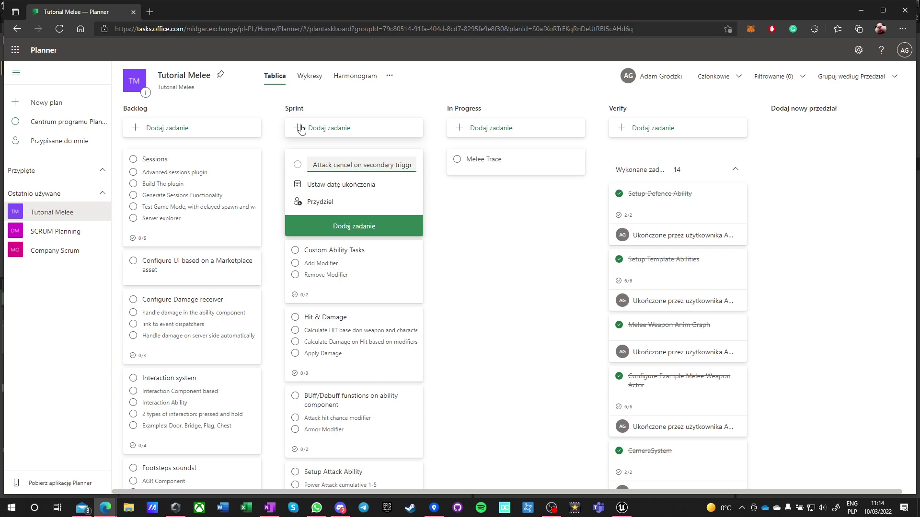
pyautogui.press('Return')
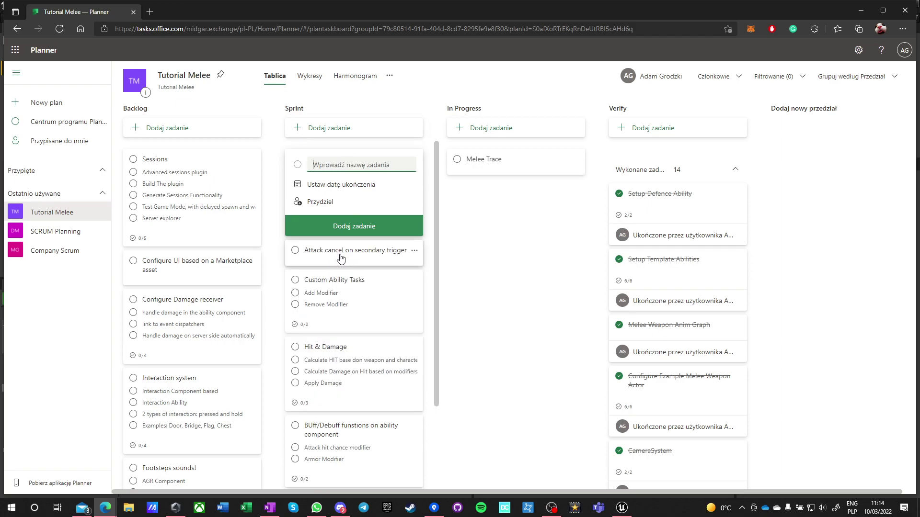
pyautogui.press('Escape')
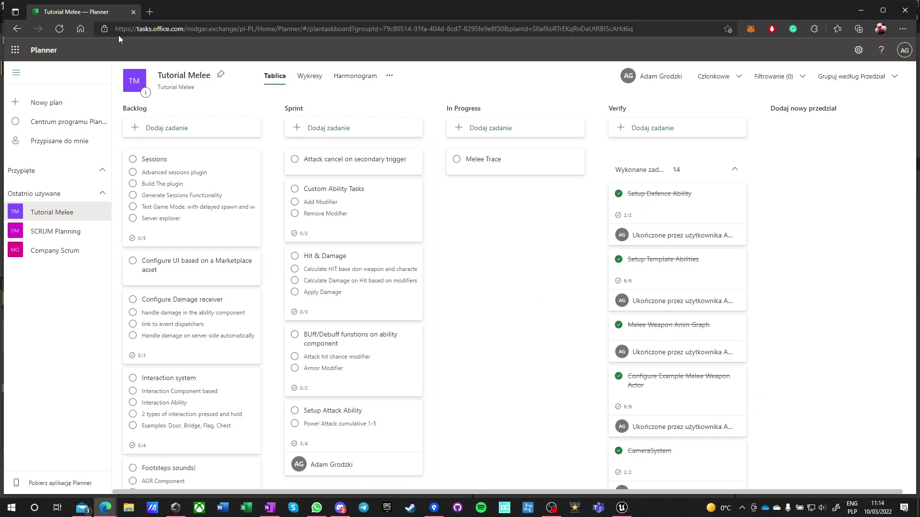
pyautogui.click(873, 11)
pyautogui.click(870, 13)
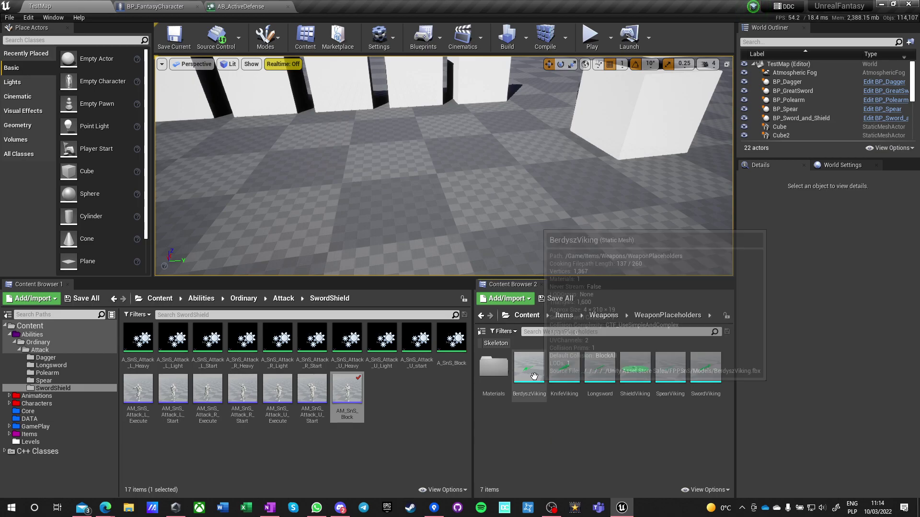
# In BP_FantasyCharacter, set the BP_FantasyCombat component's End Socket Trace Name to Stop and enable Trace Complex
pyautogui.click(154, 6)
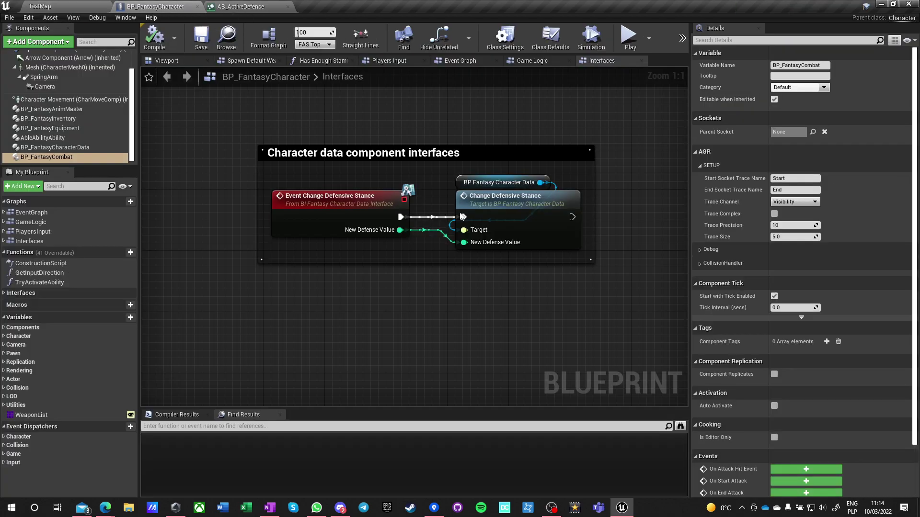
pyautogui.moveTo(779, 190); pyautogui.dragTo(745, 188)
pyautogui.write('Stop')
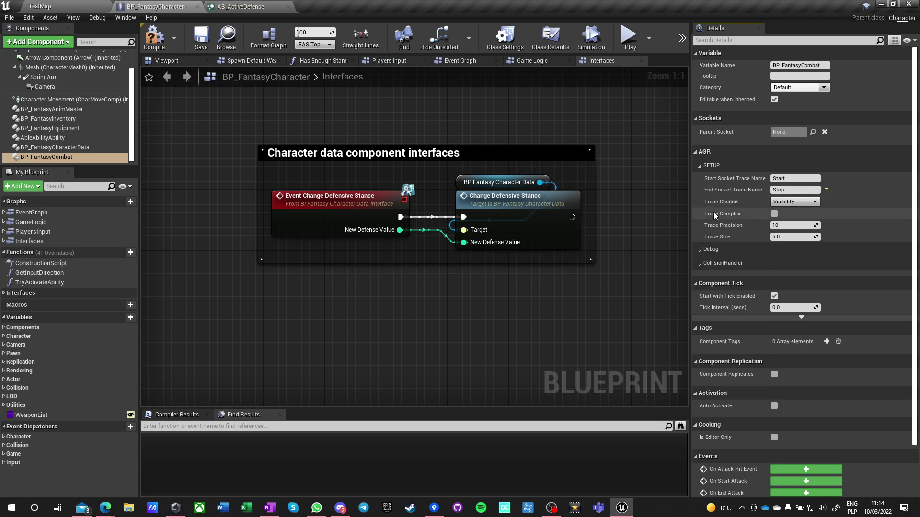
pyautogui.click(775, 215)
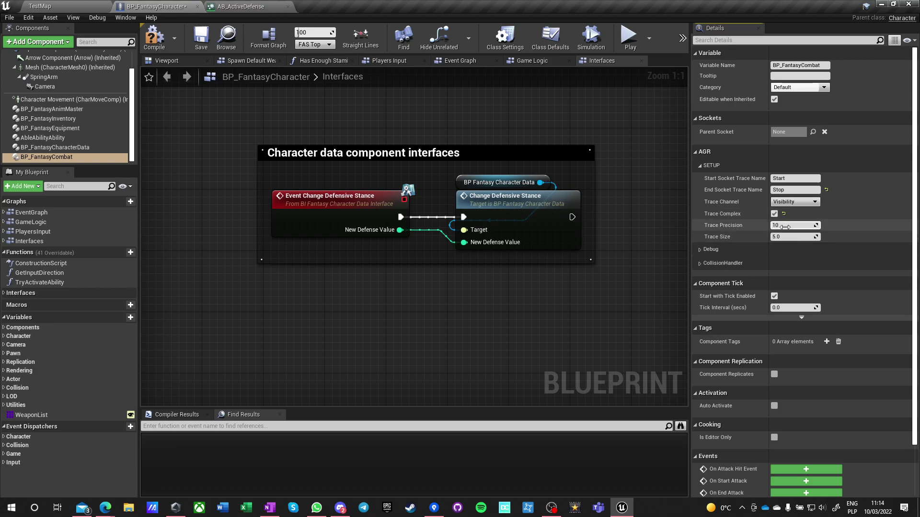
# Enable Debug for the BP_FantasyCombat component's traces and review its CollisionHandler settings
pyautogui.click(699, 250)
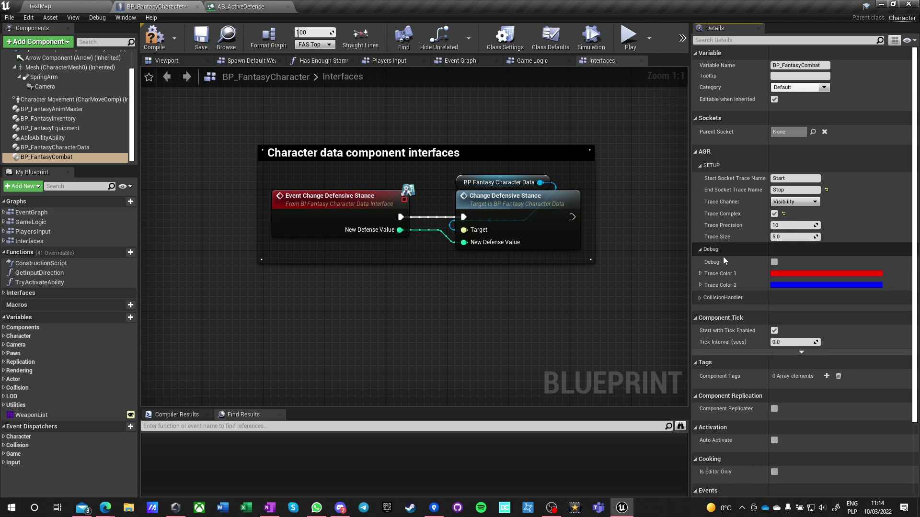
pyautogui.click(774, 262)
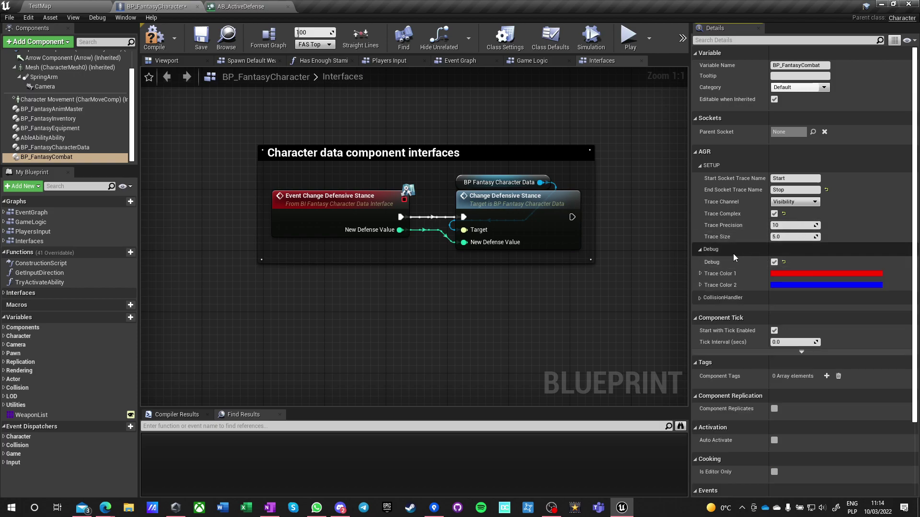
pyautogui.click(700, 249)
pyautogui.click(700, 263)
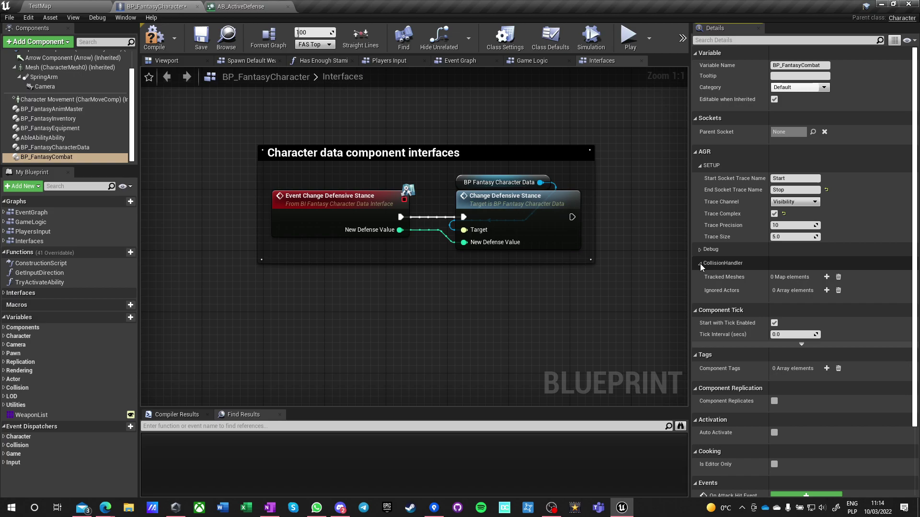
pyautogui.click(700, 264)
# Open the Spawn Default Weapons List graph from the begin play section of Game Logic and locate its Pick Up Item node
pyautogui.scroll(-4, 410, 168)
pyautogui.moveTo(381, 287); pyautogui.dragTo(413, 236, button='right')
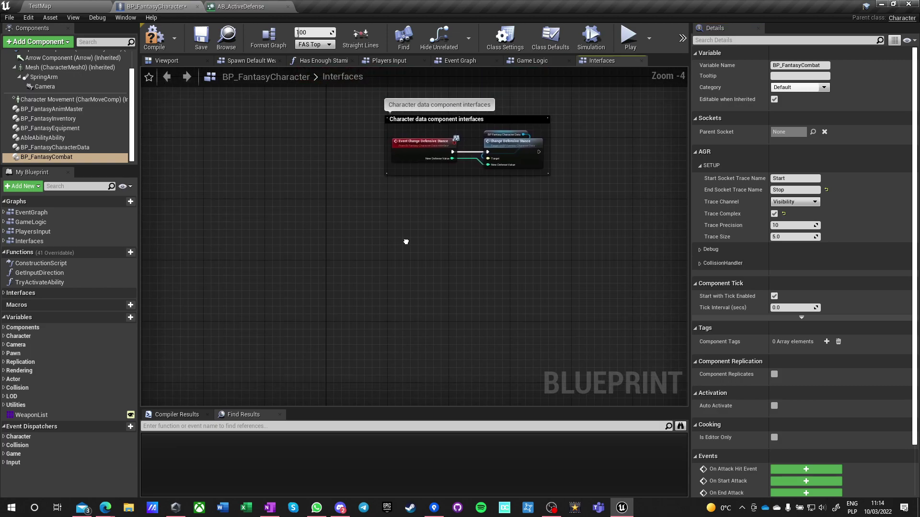
pyautogui.doubleClick(30, 222)
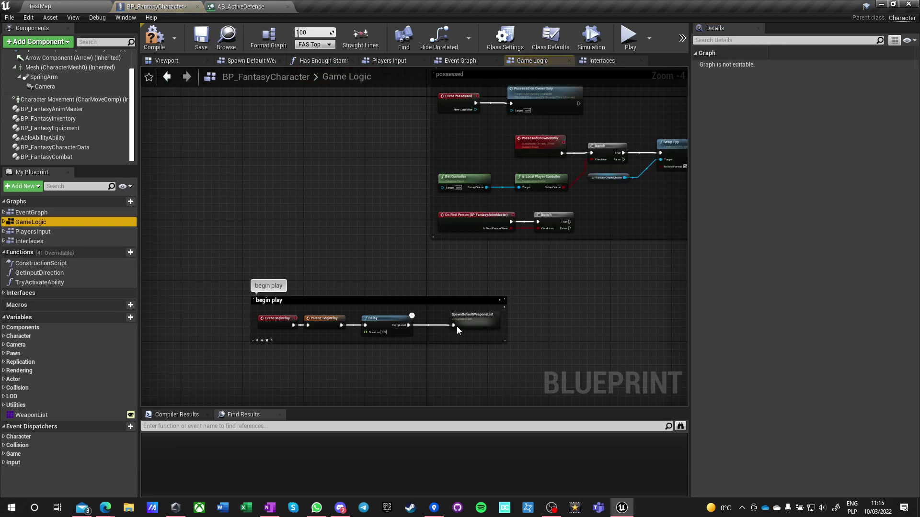
pyautogui.scroll(4, 456, 326)
pyautogui.click(493, 313)
pyautogui.doubleClick(493, 314)
pyautogui.scroll(4, 530, 190)
pyautogui.moveTo(530, 191); pyautogui.dragTo(454, 239, button='right')
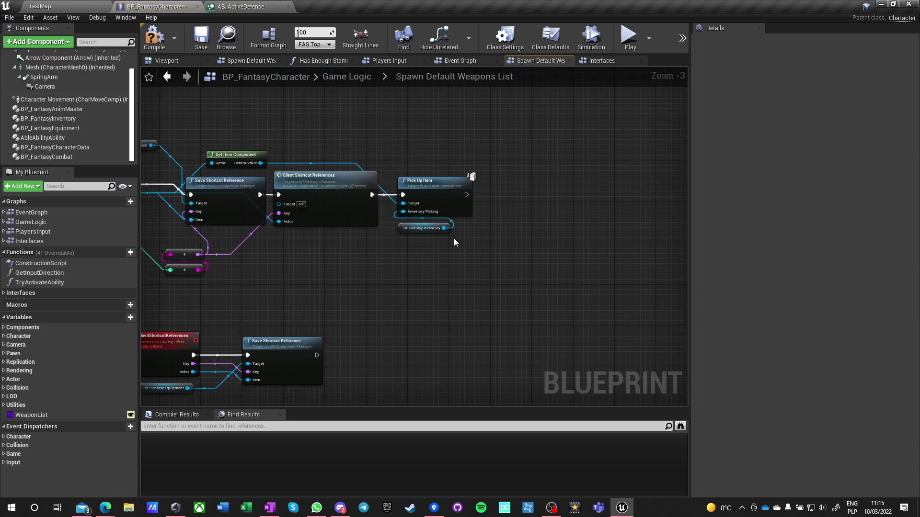
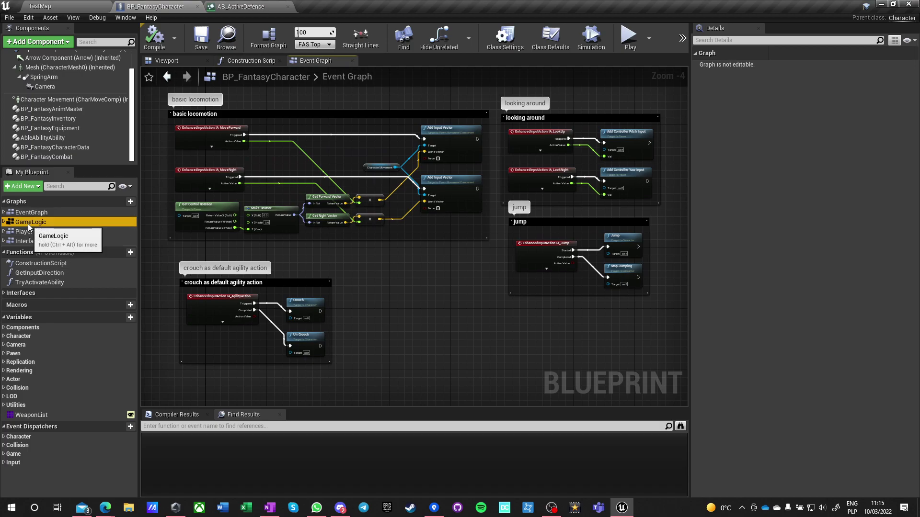
# Look through the PlayersInput, Interfaces and GameLogic graphs of BP_FantasyCharacter
pyautogui.doubleClick(36, 232)
pyautogui.doubleClick(38, 241)
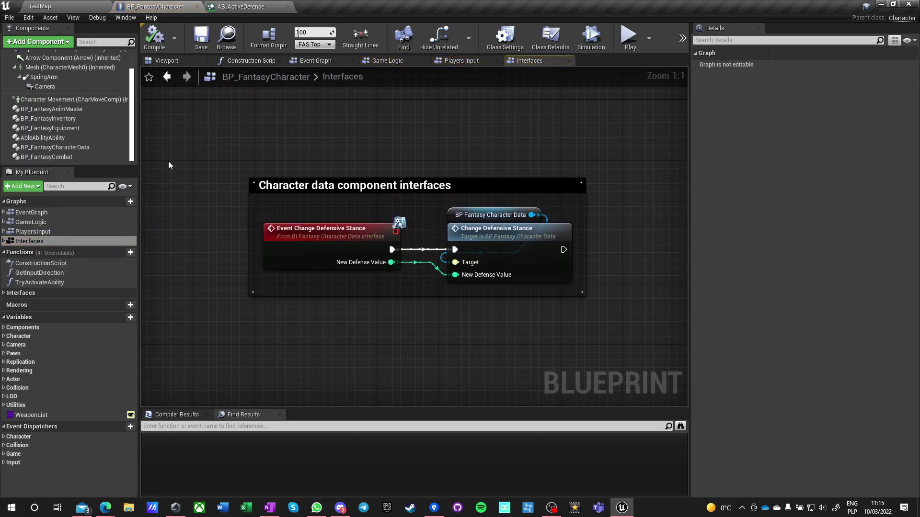
pyautogui.doubleClick(33, 232)
pyautogui.click(28, 223)
pyautogui.doubleClick(28, 223)
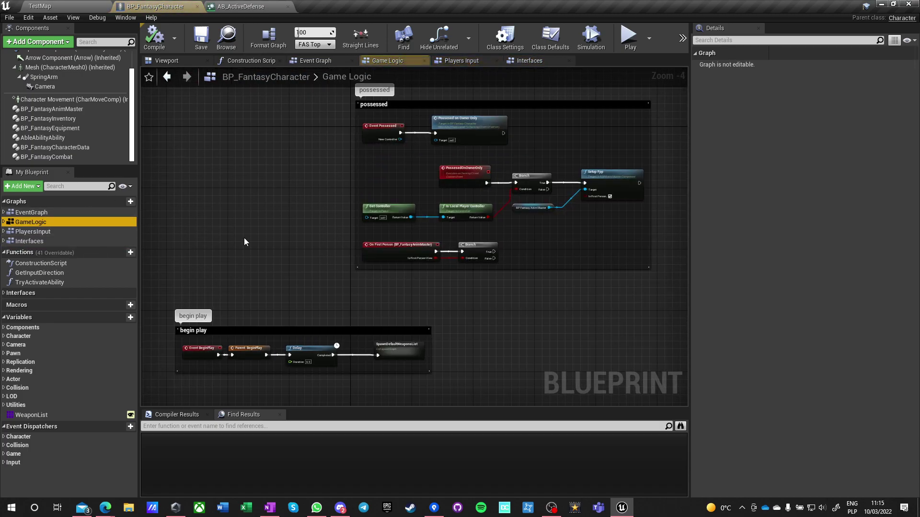
# Open BP_WeaponTemplate from the project's Content > Core folder and show its EventGraph
pyautogui.click(62, 6)
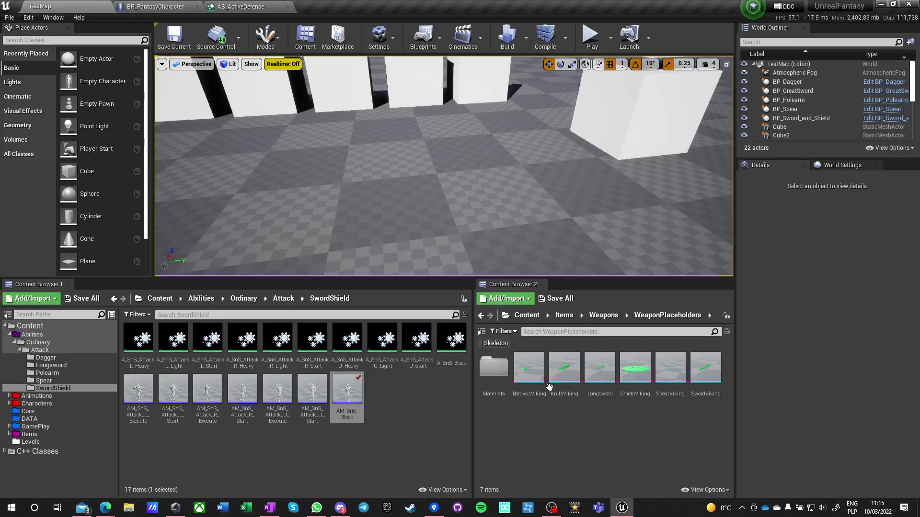
pyautogui.click(526, 315)
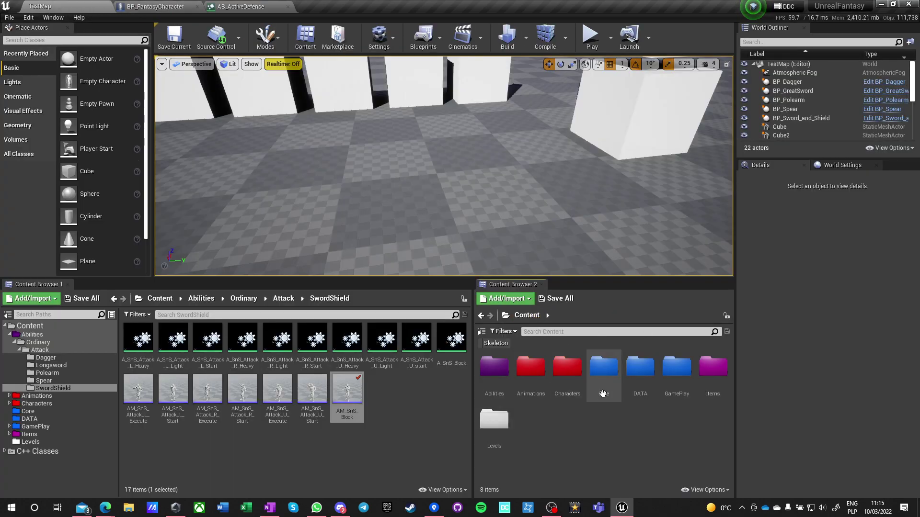
pyautogui.doubleClick(603, 393)
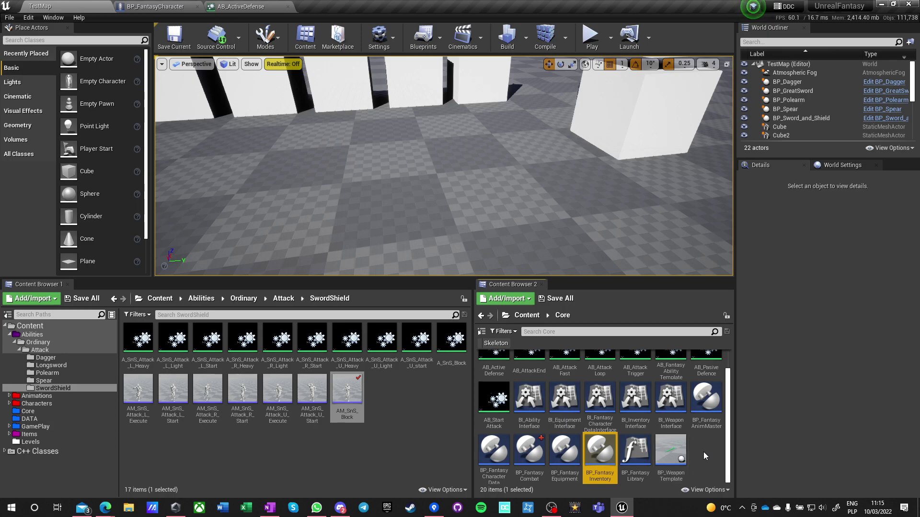
pyautogui.doubleClick(670, 450)
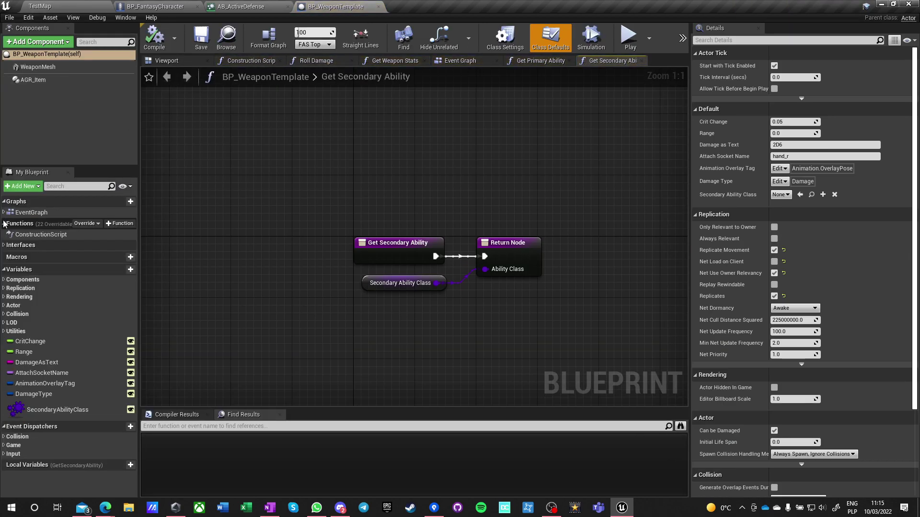
pyautogui.doubleClick(27, 212)
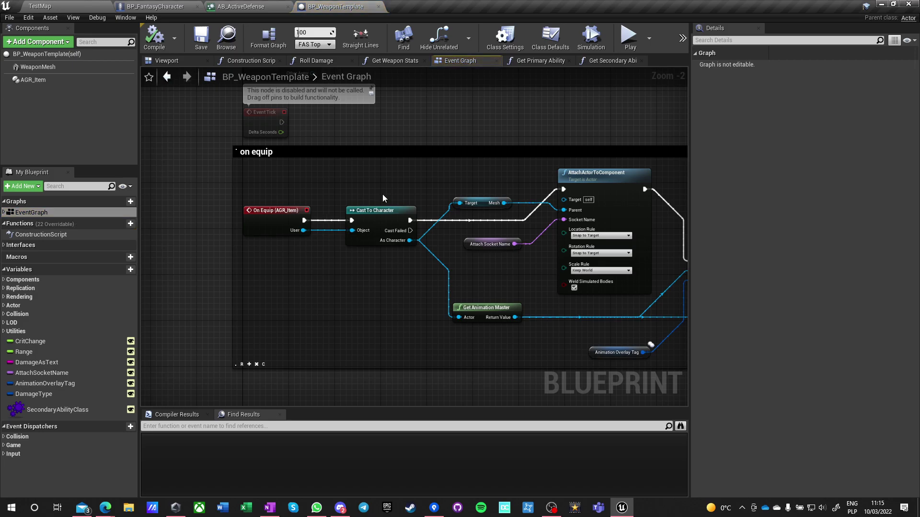
# In the on equip section, add a Get Combat Manager node fed by the On Equip event's User output
pyautogui.moveTo(382, 194); pyautogui.dragTo(142, 253, button='right')
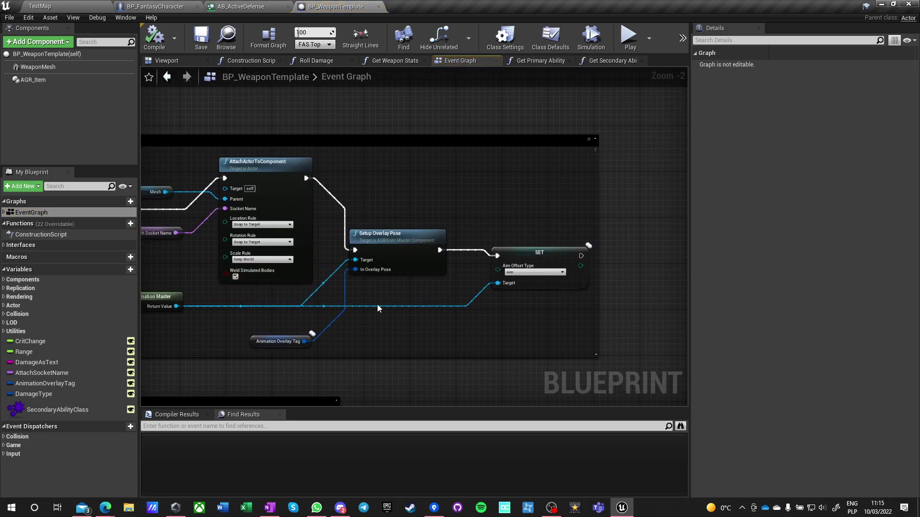
pyautogui.scroll(-1, 393, 349)
pyautogui.moveTo(394, 349); pyautogui.dragTo(491, 275, button='right')
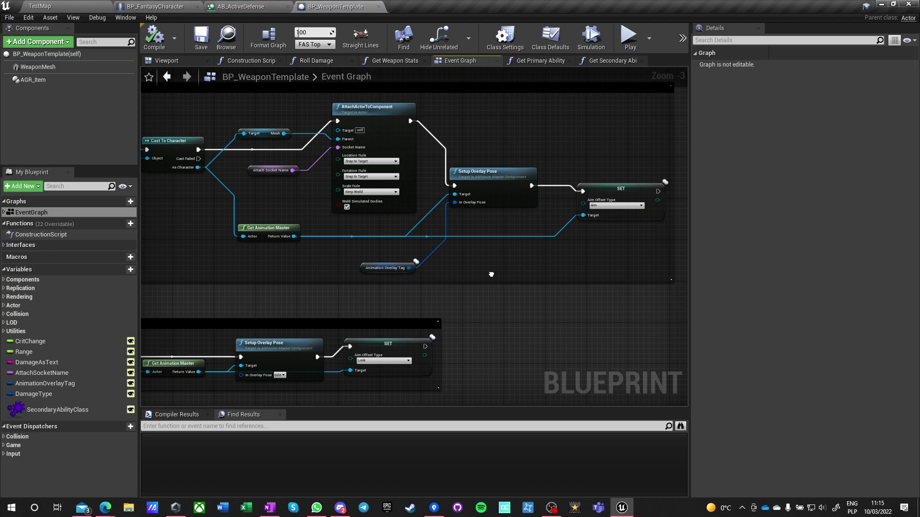
pyautogui.moveTo(198, 167); pyautogui.dragTo(342, 268)
pyautogui.moveTo(342, 267); pyautogui.dragTo(606, 297, button='right')
pyautogui.moveTo(260, 187); pyautogui.dragTo(582, 167)
pyautogui.write('ge')
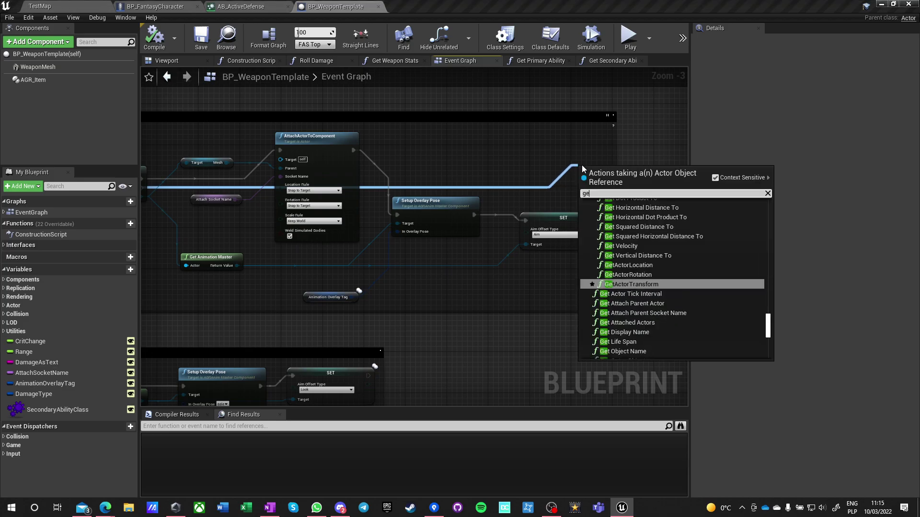
pyautogui.write('t combat')
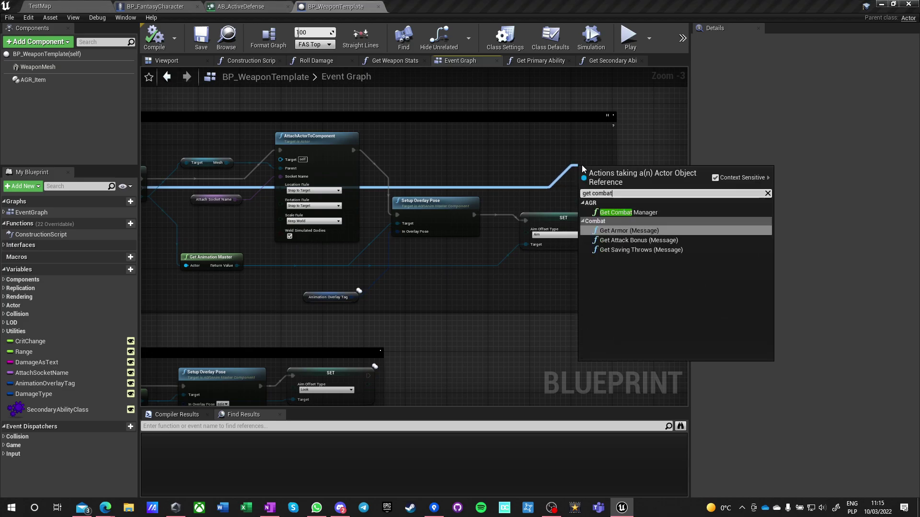
pyautogui.click(607, 212)
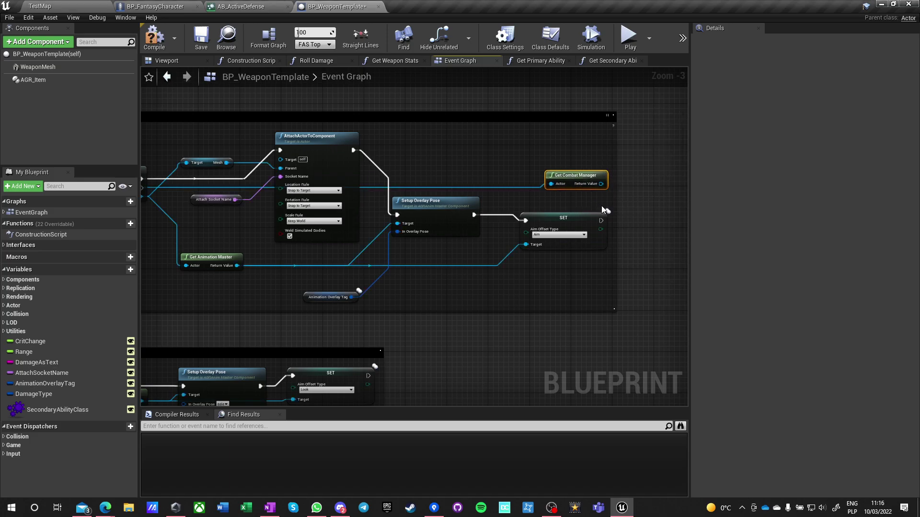
pyautogui.moveTo(412, 150); pyautogui.dragTo(590, 286)
pyautogui.moveTo(300, 286); pyautogui.dragTo(493, 285, button='right')
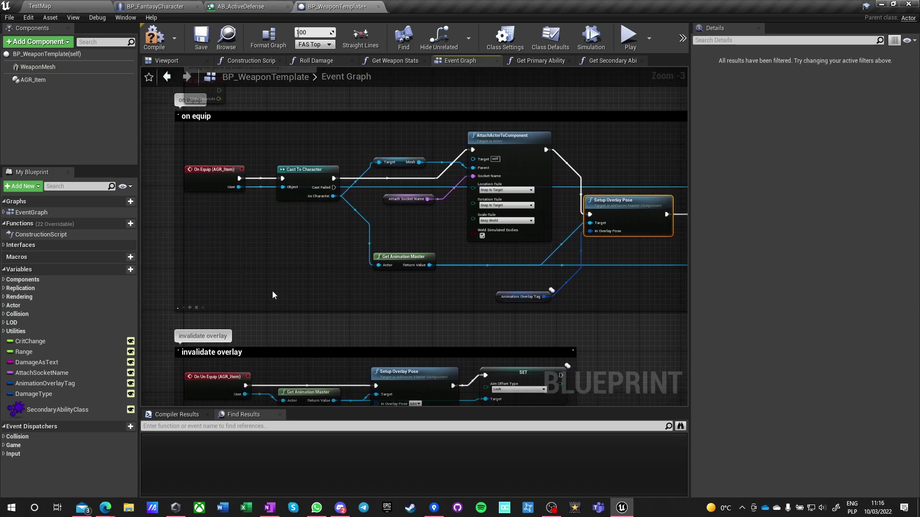
pyautogui.rightClick(347, 263)
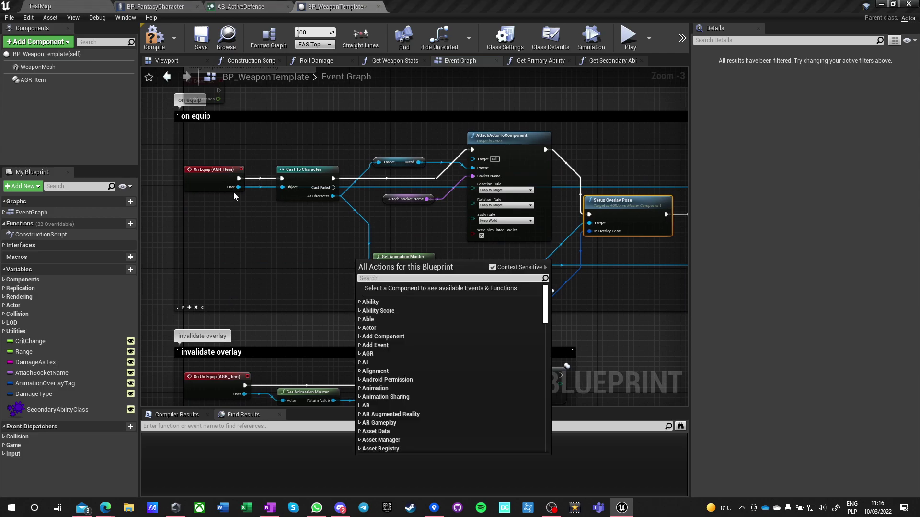
pyautogui.click(235, 194)
pyautogui.moveTo(238, 187); pyautogui.dragTo(229, 244)
pyautogui.write('anim master')
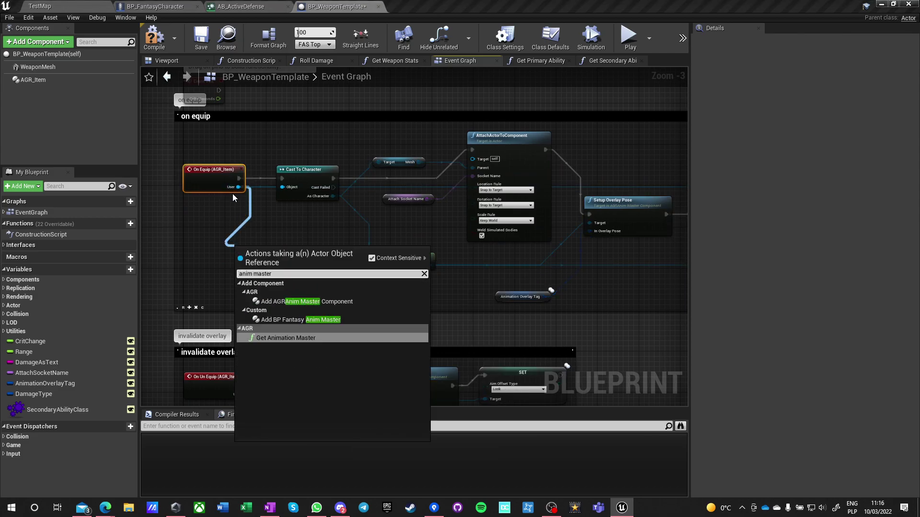
pyautogui.moveTo(238, 187); pyautogui.dragTo(225, 241)
pyautogui.write('get')
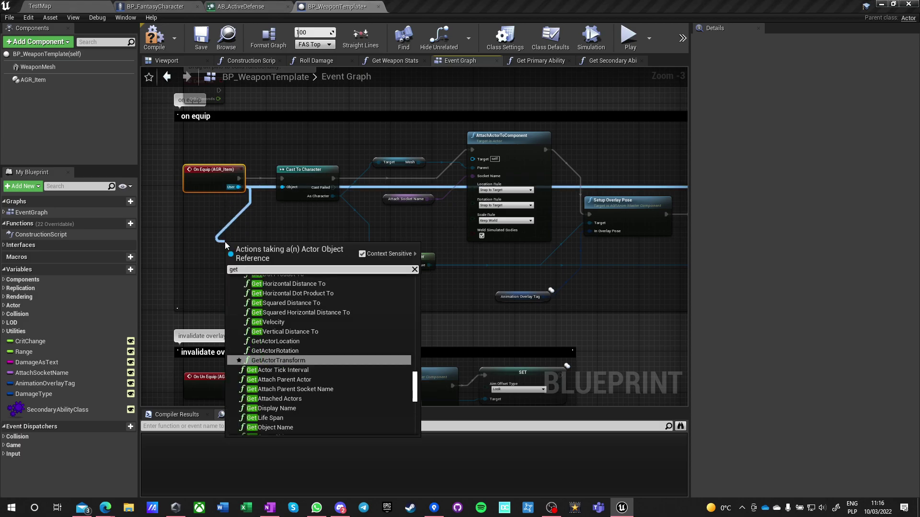
pyautogui.write(' souun')
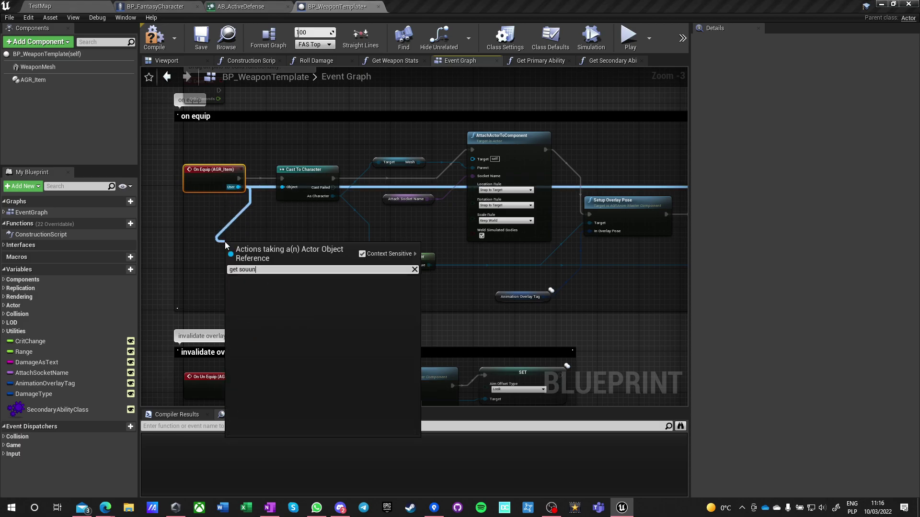
pyautogui.press('BackSpace')
pyautogui.press('BackSpace')
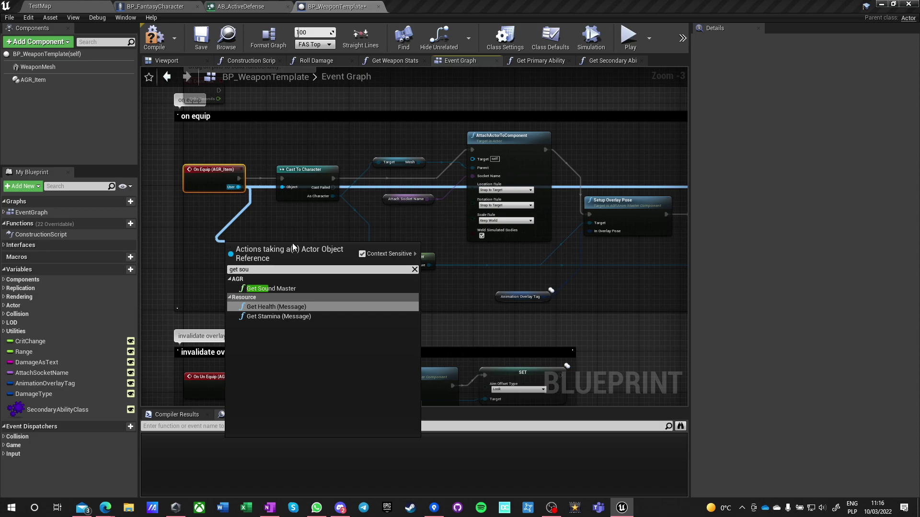
pyautogui.click(361, 252)
pyautogui.click(361, 253)
# Add an Add Trace Mesh node targeting the Return Value of Get Combat Manager
pyautogui.moveTo(345, 230); pyautogui.dragTo(204, 227, button='right')
pyautogui.scroll(3, 524, 164)
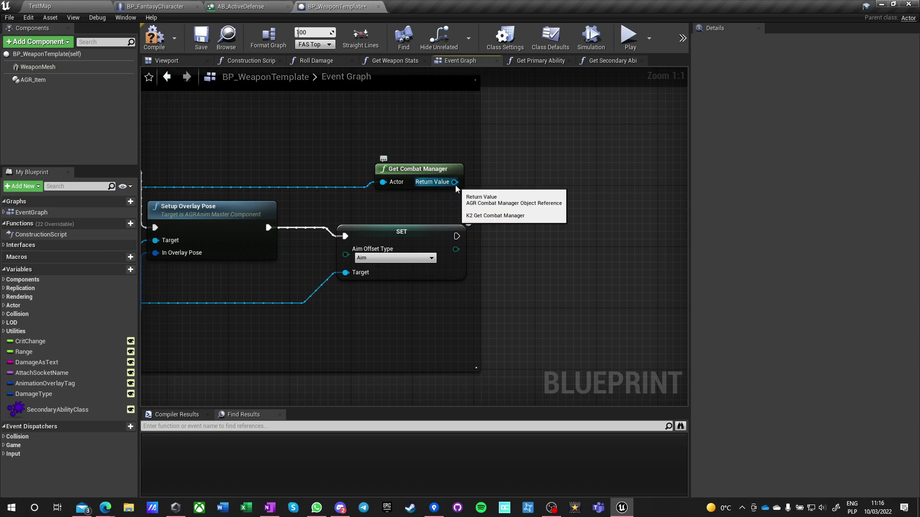
pyautogui.moveTo(455, 185); pyautogui.dragTo(907, 259, button='right')
pyautogui.moveTo(753, 248); pyautogui.dragTo(421, 213, button='right')
pyautogui.moveTo(559, 213); pyautogui.dragTo(381, 200, button='right')
pyautogui.moveTo(381, 200); pyautogui.dragTo(476, 246)
pyautogui.write('register')
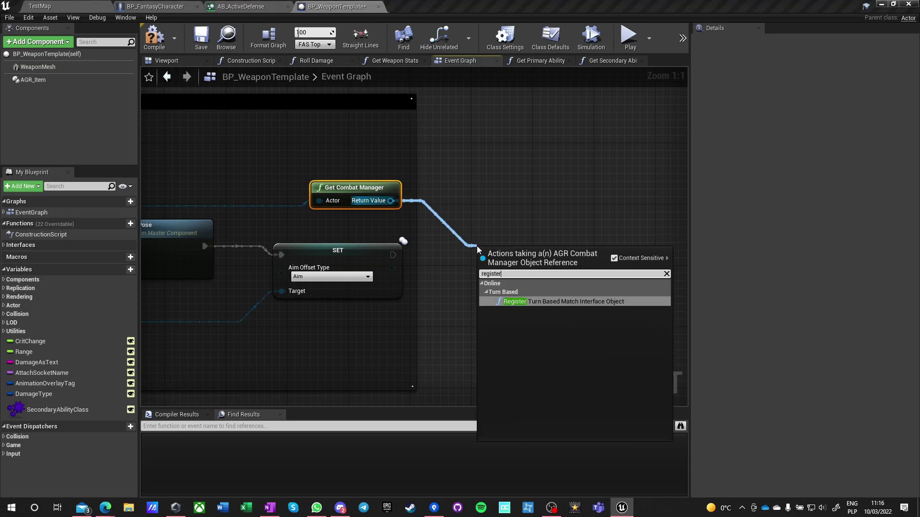
pyautogui.press('BackSpace')
pyautogui.press('BackSpace')
pyautogui.press('BackSpace')
pyautogui.press('BackSpace')
pyautogui.press('BackSpace')
pyautogui.press('BackSpace')
pyautogui.press('BackSpace')
pyautogui.press('BackSpace')
pyautogui.write('mesh')
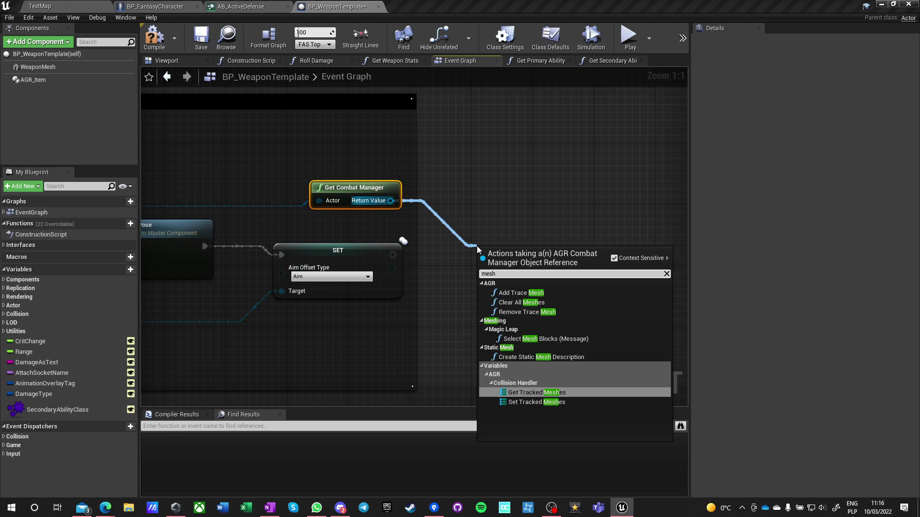
pyautogui.press('Up')
pyautogui.press('Up')
pyautogui.press('Up')
pyautogui.press('Up')
pyautogui.press('Up')
pyautogui.press('Up')
pyautogui.press('Up')
pyautogui.press('Up')
pyautogui.press('Up')
pyautogui.press('Up')
pyautogui.press('Up')
pyautogui.press('Return')
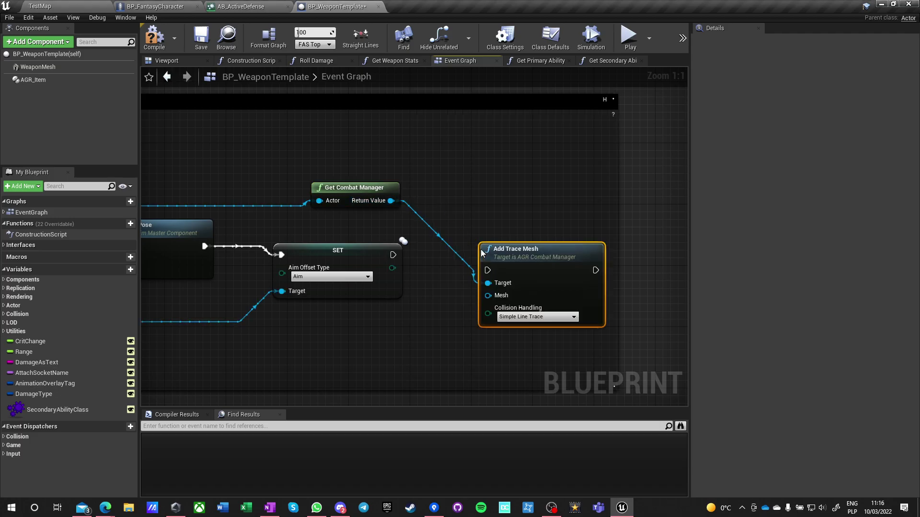
# Run Add Trace Mesh after the Aim Offset Type SET node and feed WeaponMesh into its Mesh input
pyautogui.moveTo(395, 257); pyautogui.dragTo(466, 256)
pyautogui.moveTo(153, 129)
pyautogui.mouseDown()
pyautogui.moveTo(380, 343)
pyautogui.moveTo(489, 281)
pyautogui.mouseUp()
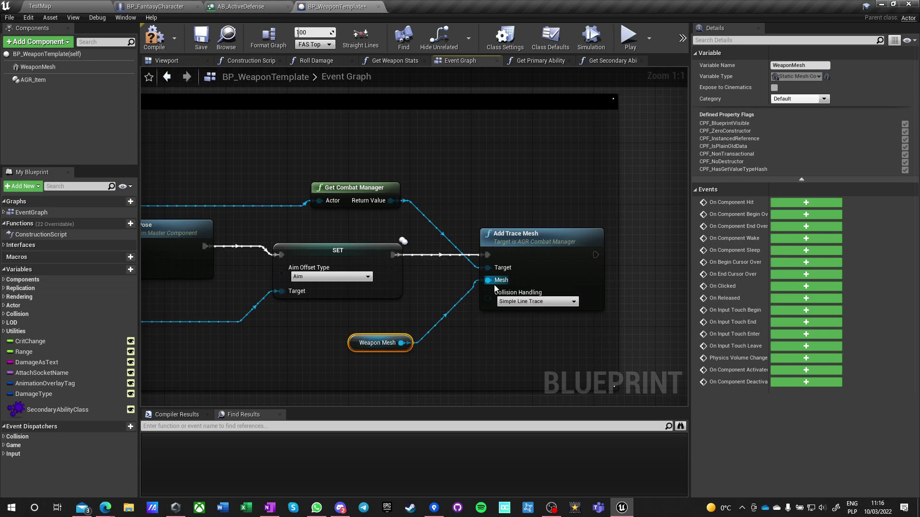
pyautogui.click(495, 334)
# Set the Collision Handling of the Add Trace Mesh node to Complex Box Trace
pyautogui.click(524, 302)
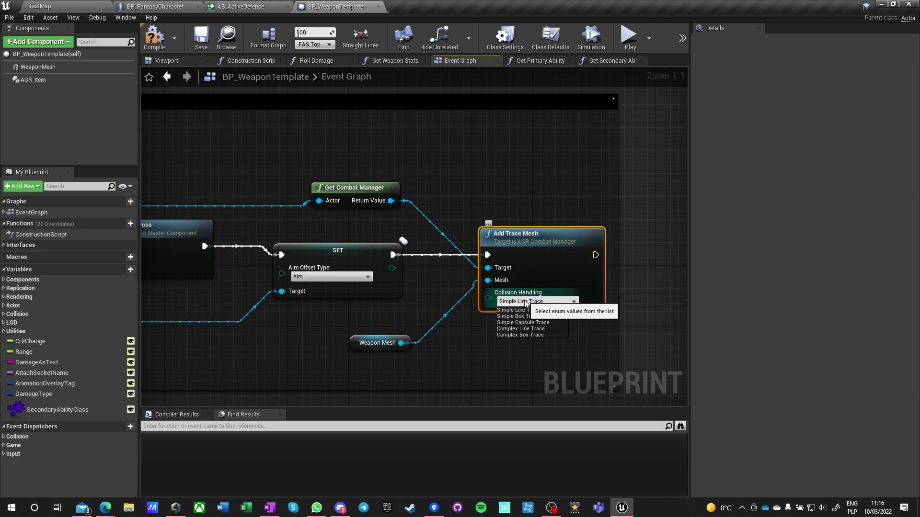
pyautogui.click(530, 329)
pyautogui.moveTo(473, 356); pyautogui.dragTo(480, 279, button='right')
pyautogui.click(501, 256)
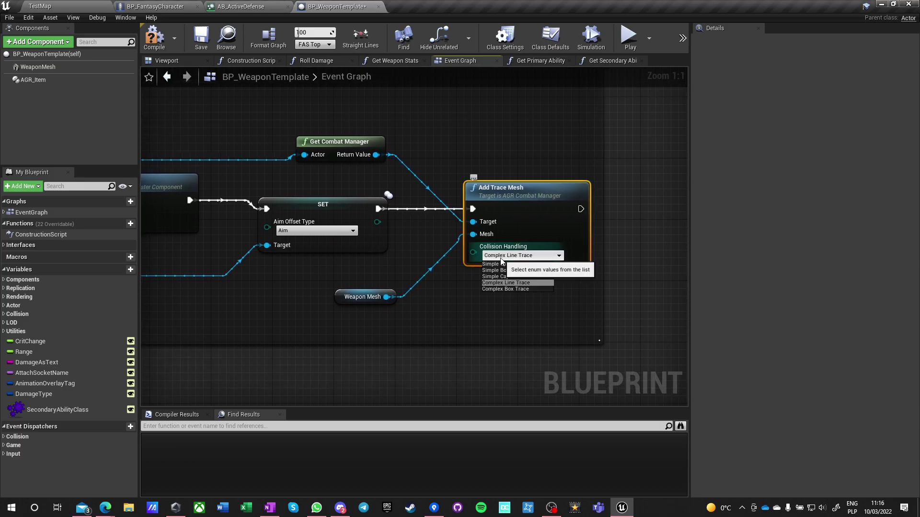
pyautogui.click(504, 288)
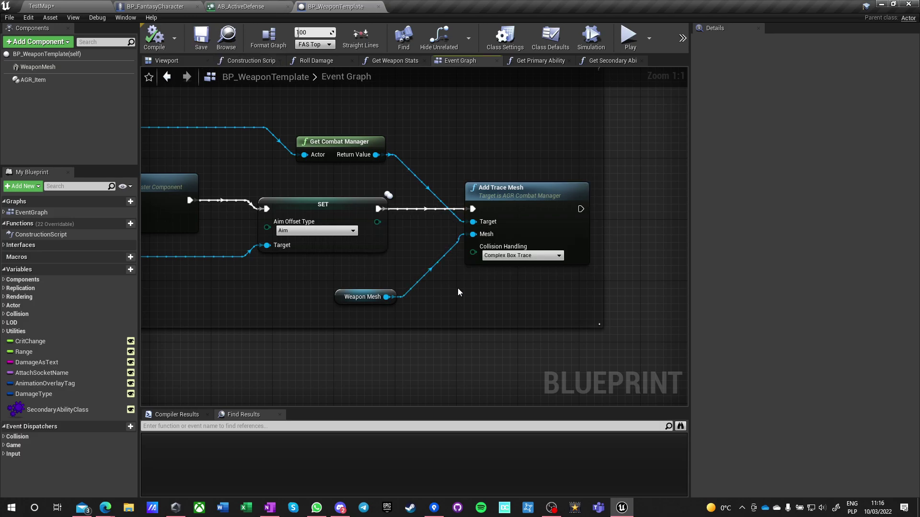
# Play TestMap in full screen, test longsword attacks near the stacked cubes, and return to the normal editor view
pyautogui.click(41, 6)
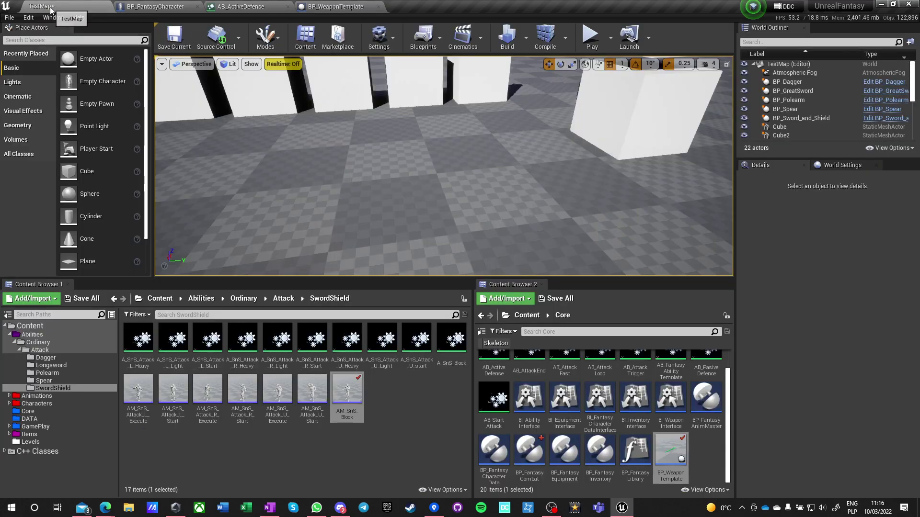
pyautogui.click(592, 36)
pyautogui.press('F11')
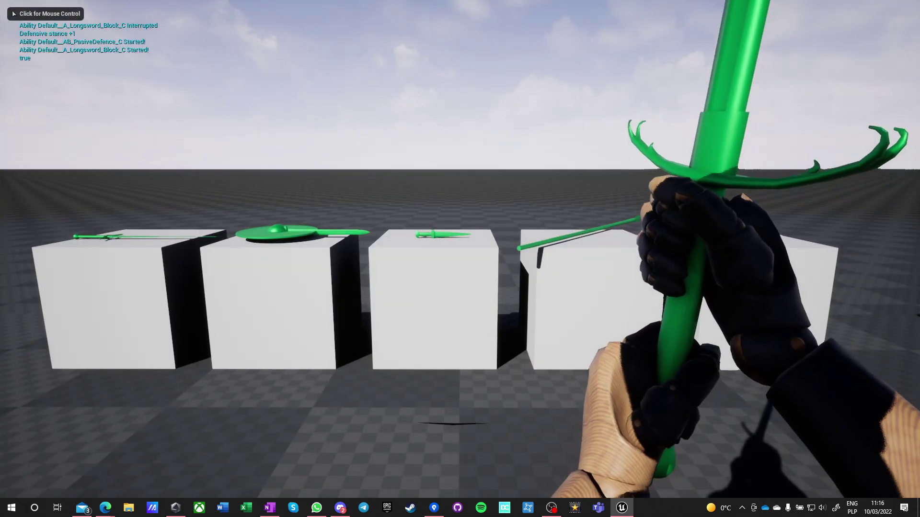
pyautogui.click(406, 136)
pyautogui.press('s')
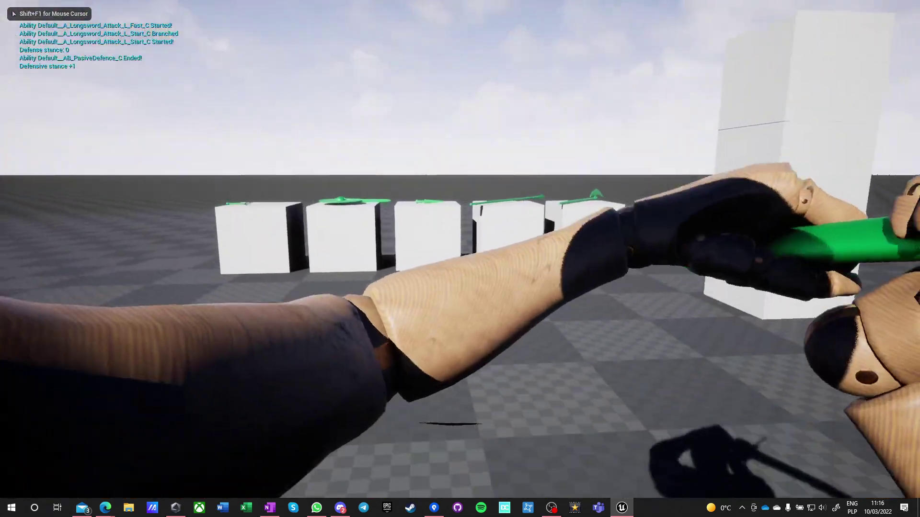
pyautogui.click(459, 259)
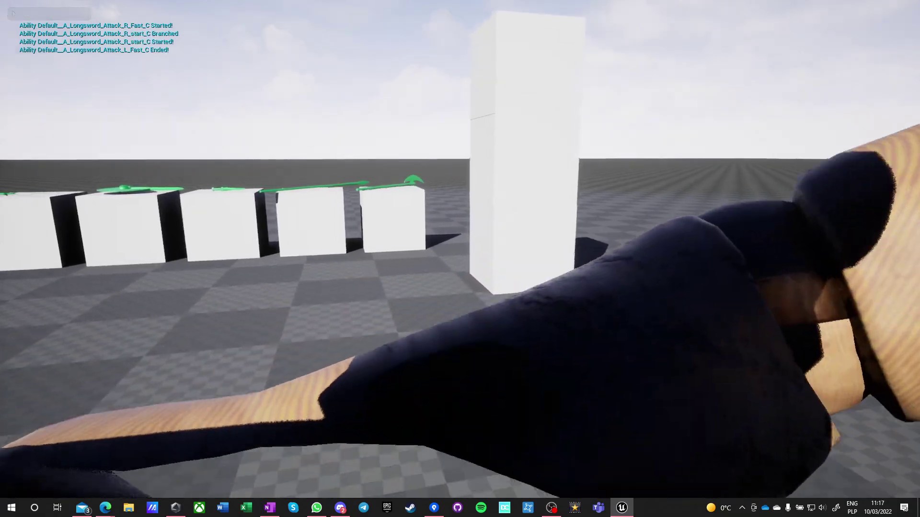
pyautogui.press('w')
pyautogui.press('Escape')
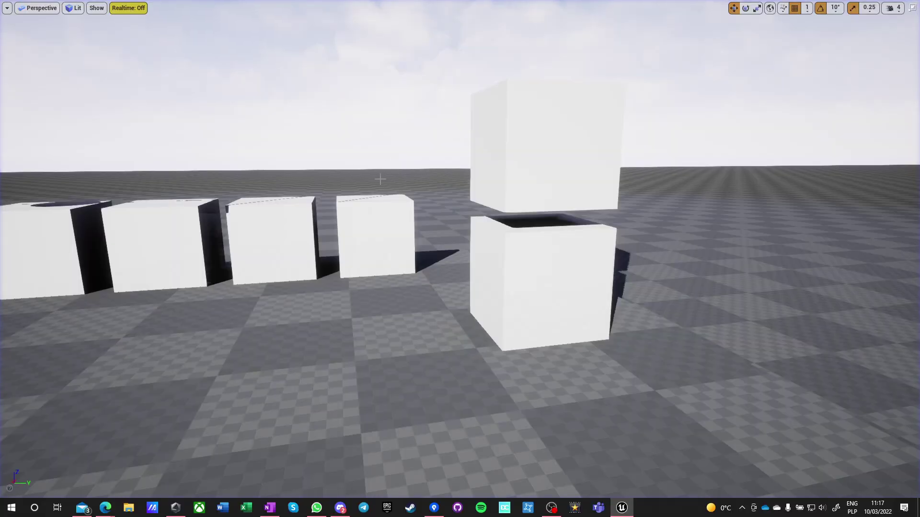
pyautogui.press('F11')
# Filter the Abilities > Ordinary > Attack folder by "execute" and open all the Dagger, Polearm, SnS and Spear execute montages
pyautogui.click(398, 401)
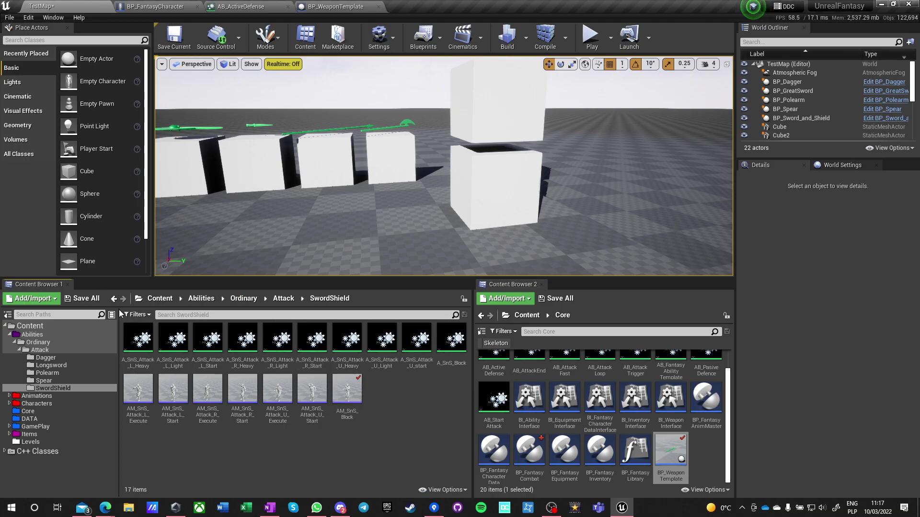
pyautogui.click(40, 350)
pyautogui.click(186, 316)
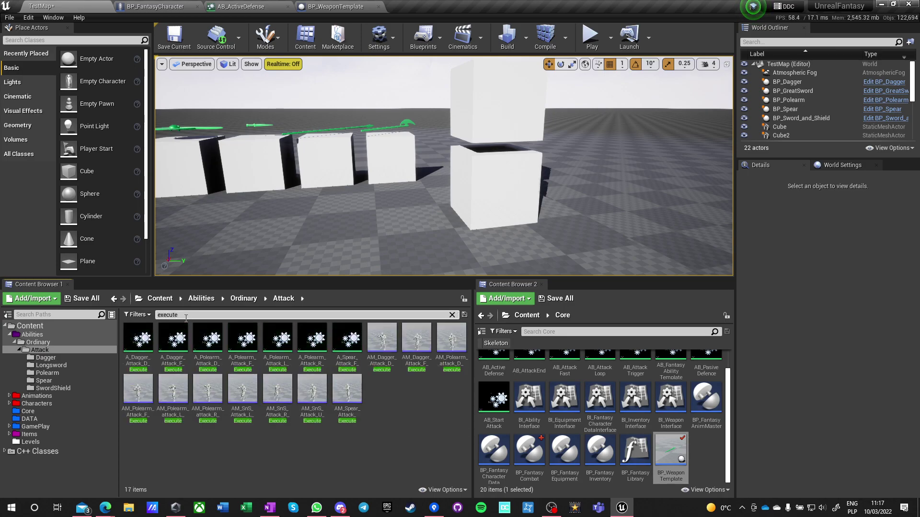
pyautogui.click(375, 358)
pyautogui.keyDown('shift'); pyautogui.click(336, 415); pyautogui.keyUp('shift')
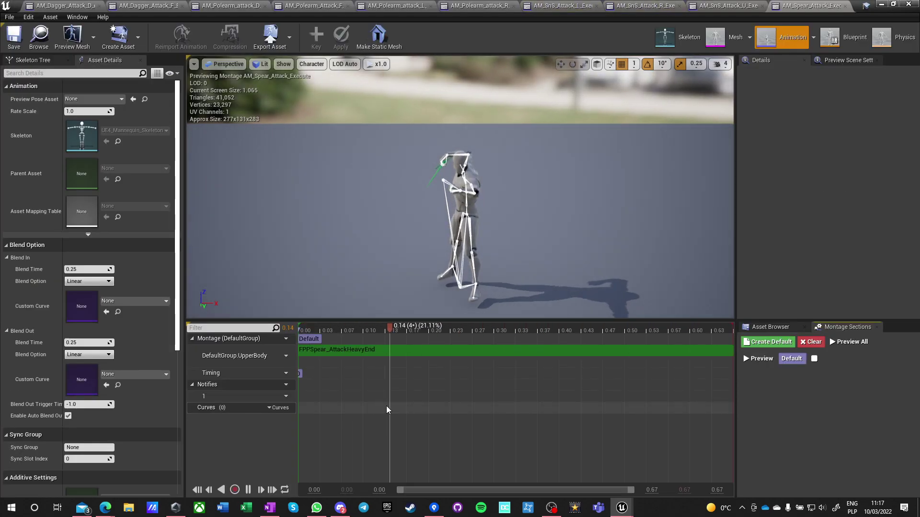
# Pause the AM_Spear_Attack_Execute preview and add an AGR Attack Notify State spanning about 0.07 to 0.22 s of the swing
pyautogui.click(248, 489)
pyautogui.moveTo(374, 328); pyautogui.dragTo(342, 350)
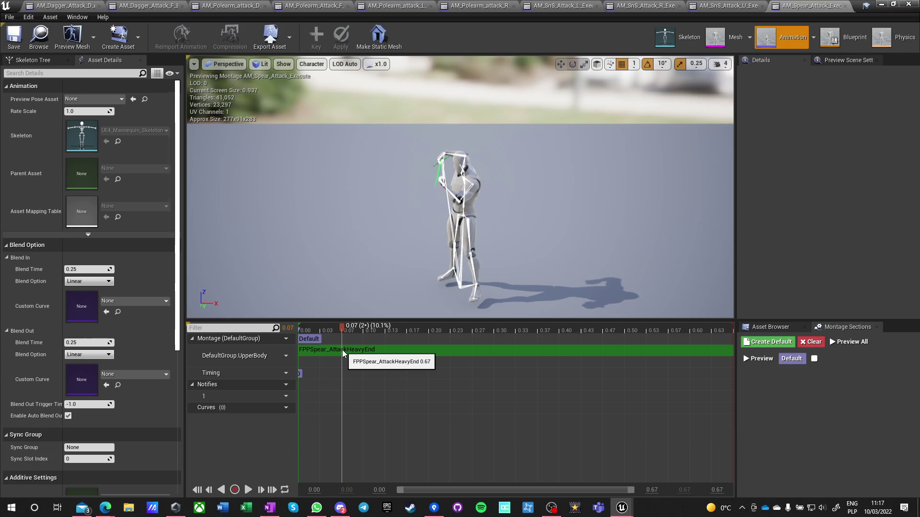
pyautogui.rightClick(340, 396)
pyautogui.moveTo(358, 419)
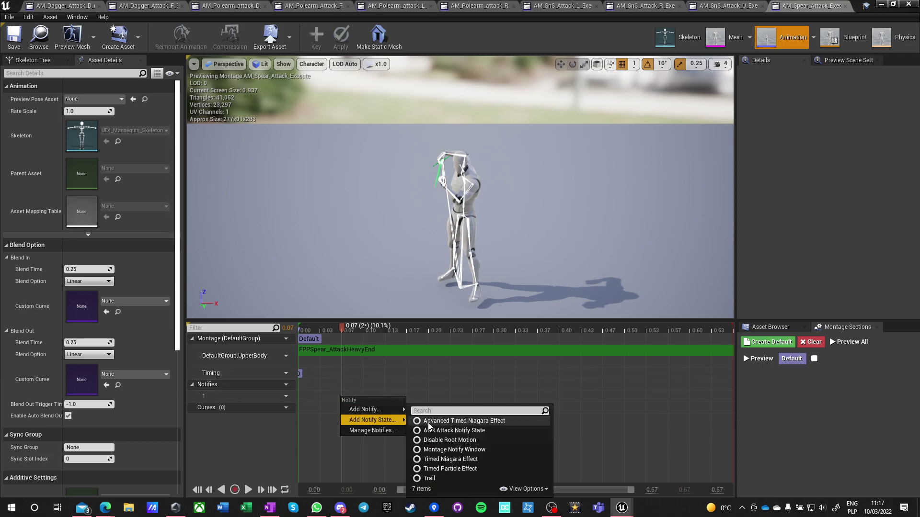
pyautogui.click(481, 432)
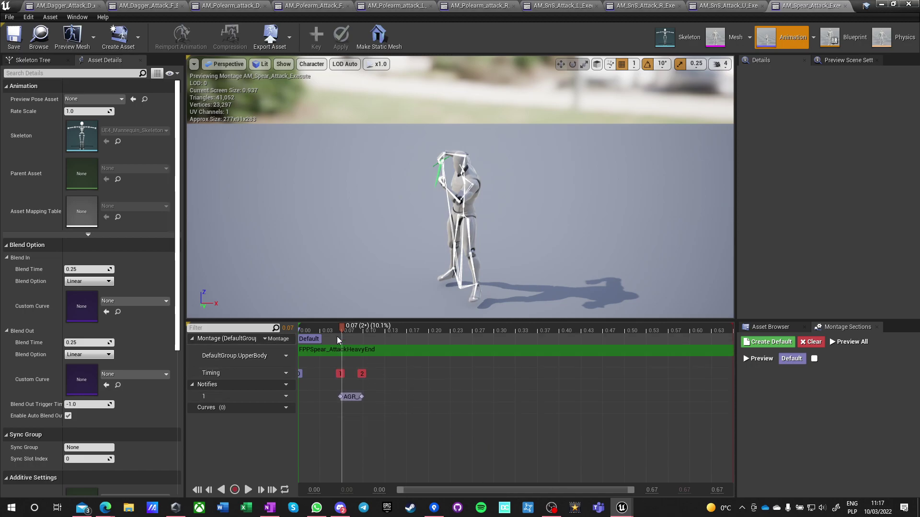
pyautogui.moveTo(342, 327); pyautogui.dragTo(441, 334)
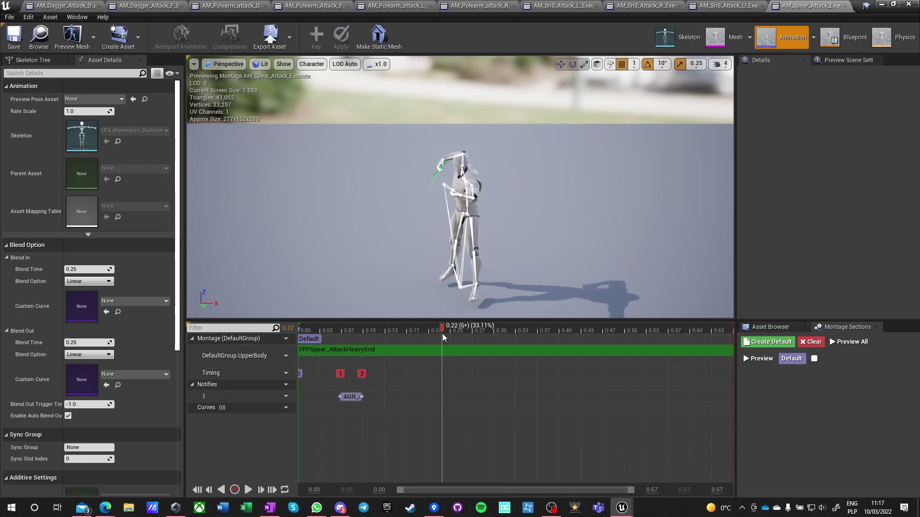
pyautogui.moveTo(362, 396); pyautogui.dragTo(442, 396)
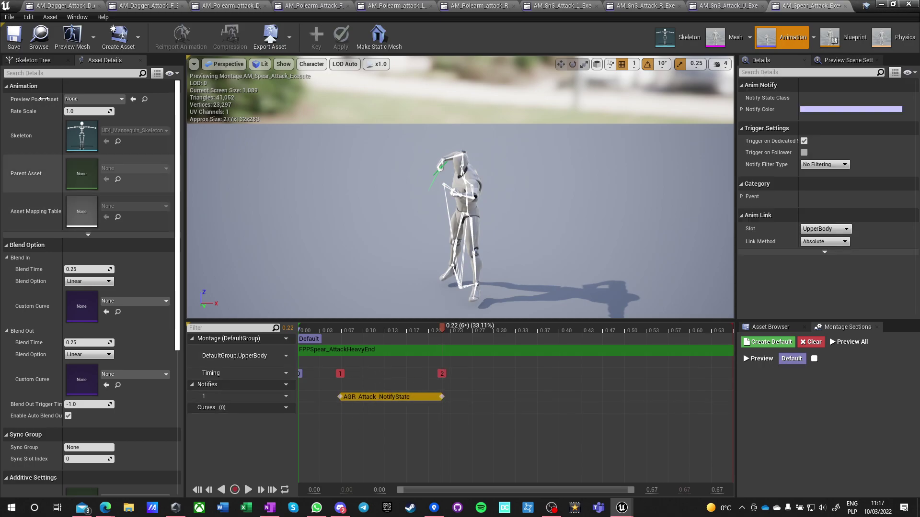
# Add an AGR Attack Notify State spanning about 0.1 to 0.3 s in AM_SnS_Attack_U_Execute, and close this montage and the Spear one
pyautogui.click(729, 5)
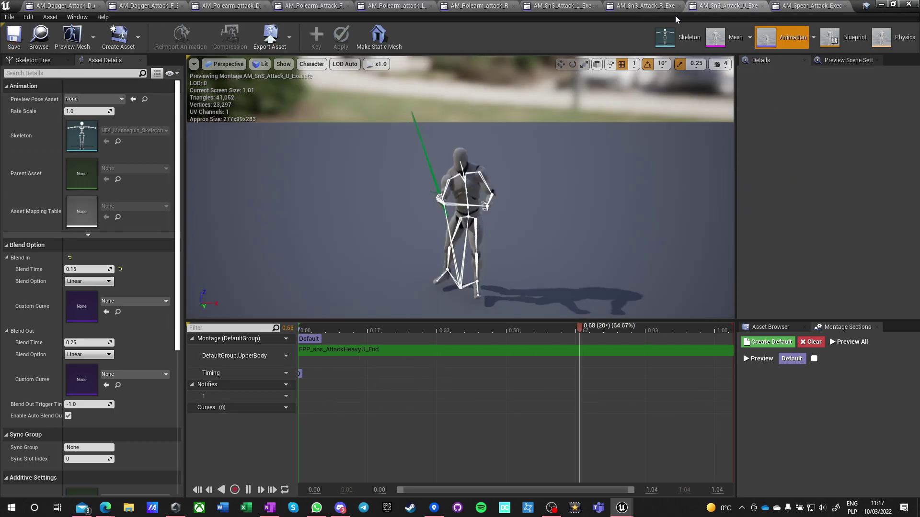
pyautogui.moveTo(326, 328); pyautogui.dragTo(344, 335)
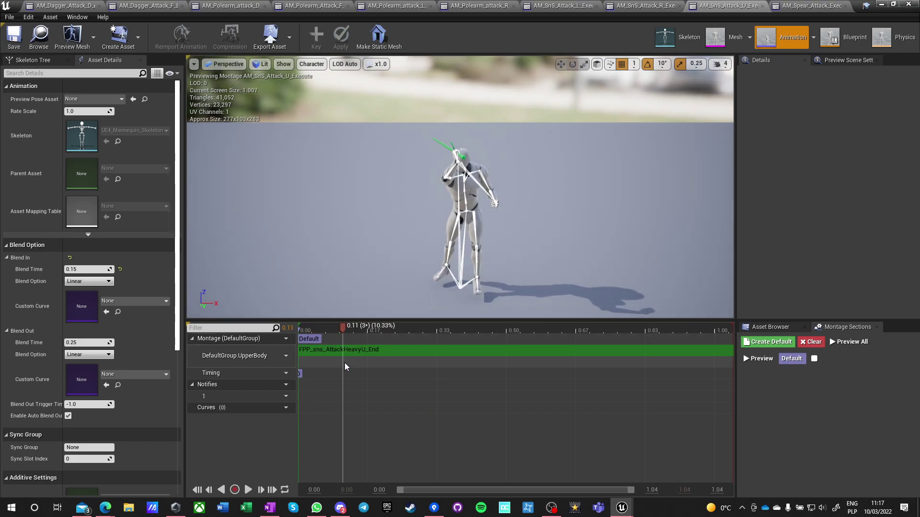
pyautogui.rightClick(342, 397)
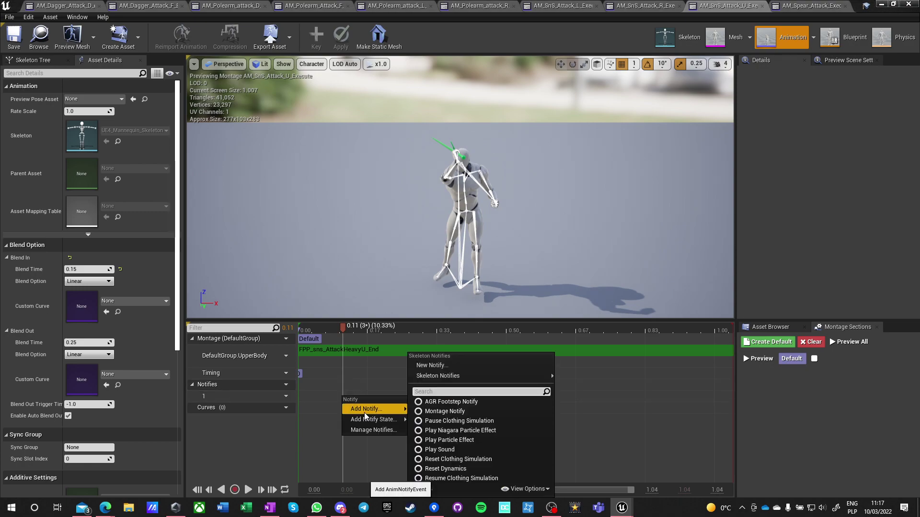
pyautogui.moveTo(363, 418)
pyautogui.click(450, 431)
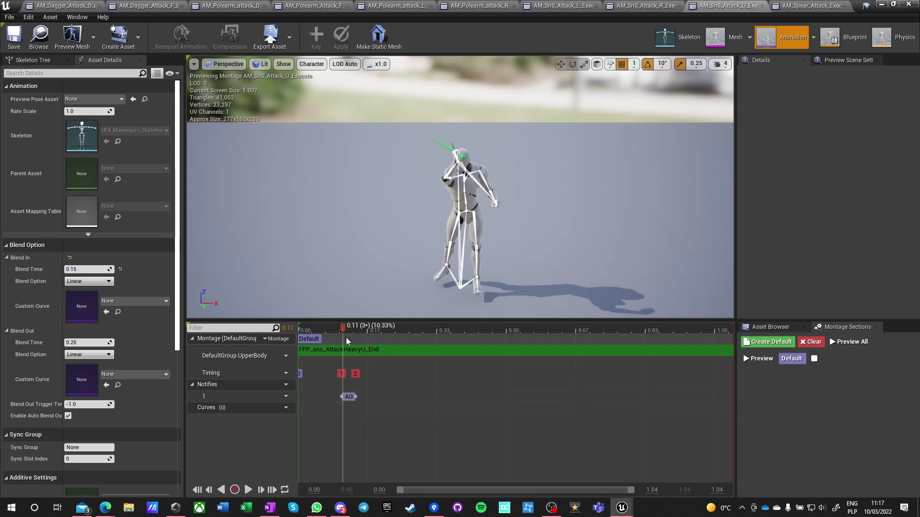
pyautogui.moveTo(349, 326); pyautogui.dragTo(419, 338)
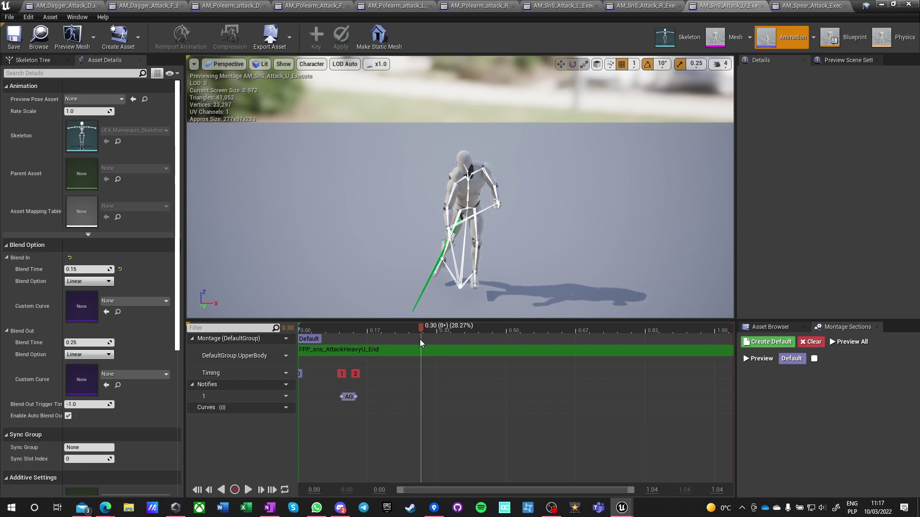
pyautogui.moveTo(364, 400); pyautogui.dragTo(415, 397)
pyautogui.moveTo(347, 397); pyautogui.dragTo(340, 397)
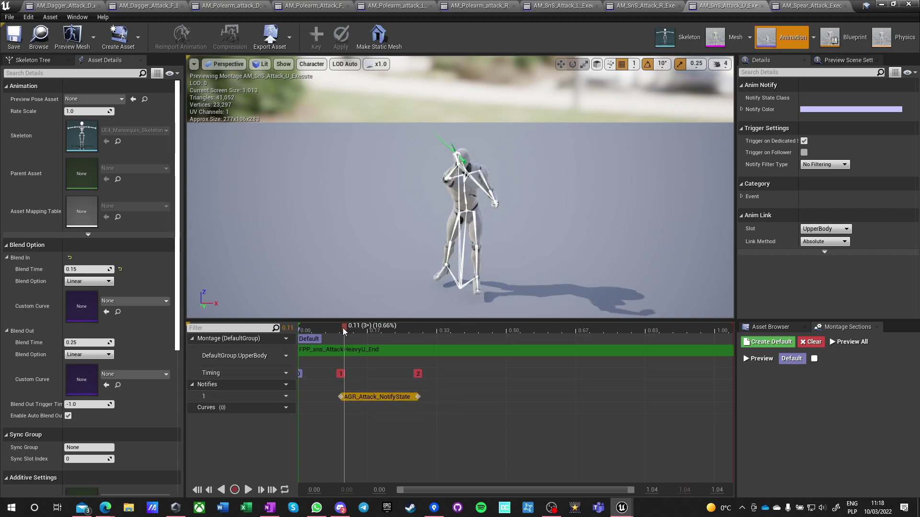
pyautogui.moveTo(343, 330); pyautogui.dragTo(340, 328)
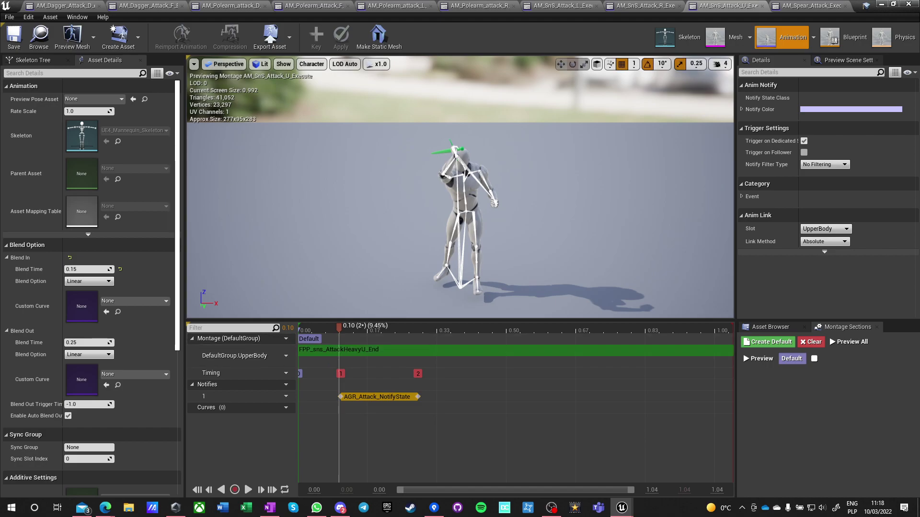
pyautogui.click(810, 7)
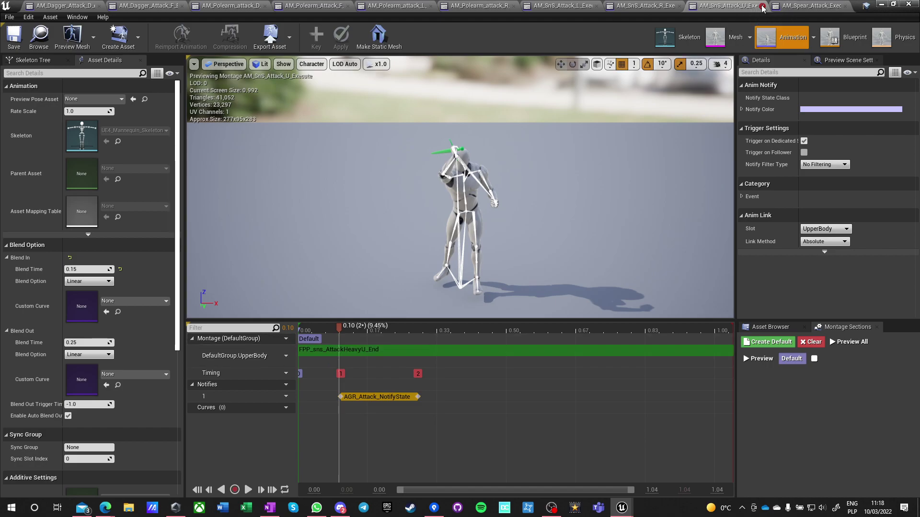
pyautogui.click(845, 6)
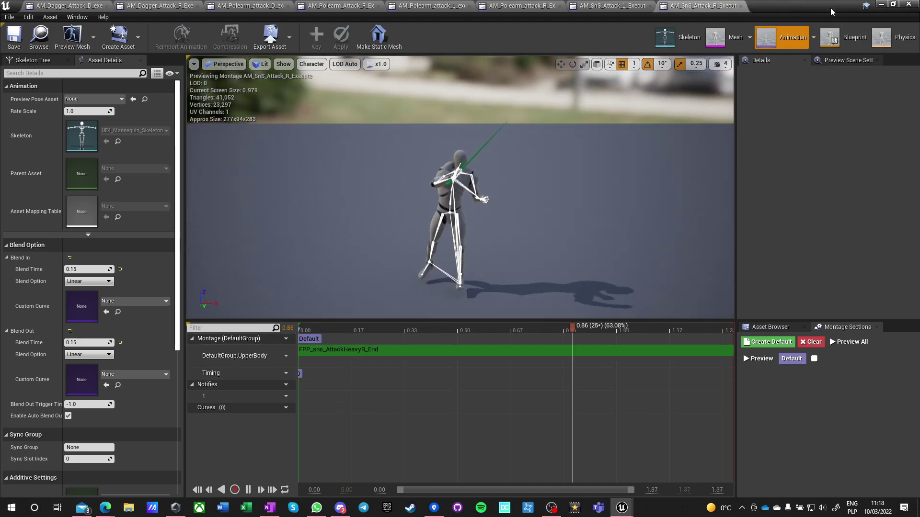
# Add an AGR Attack Notify State spanning about 0.15 to 0.38 s in AM_SnS_Attack_R_Execute, and close the montage
pyautogui.moveTo(325, 328); pyautogui.dragTo(346, 327)
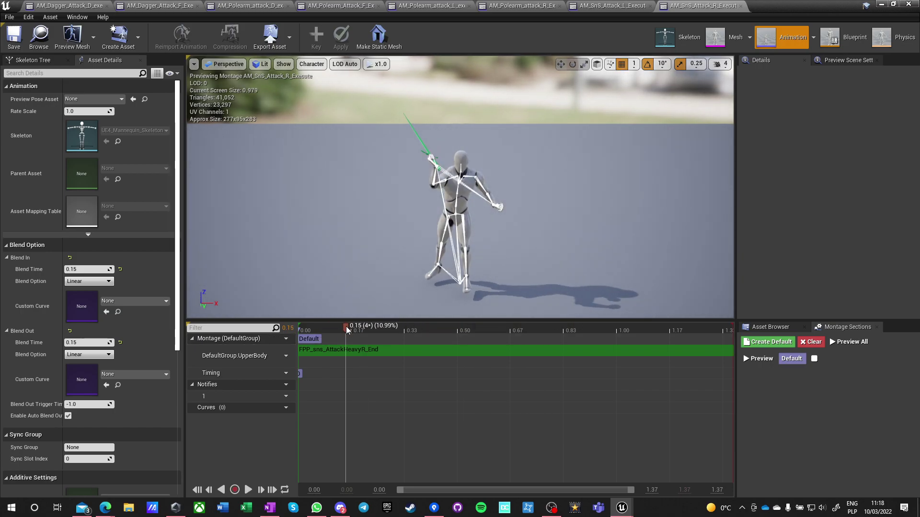
pyautogui.rightClick(347, 397)
pyautogui.moveTo(371, 411)
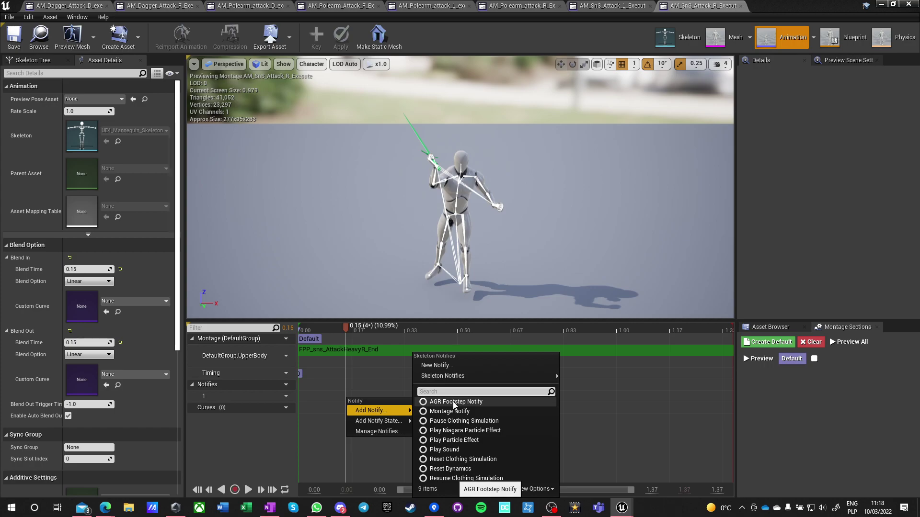
pyautogui.moveTo(395, 422)
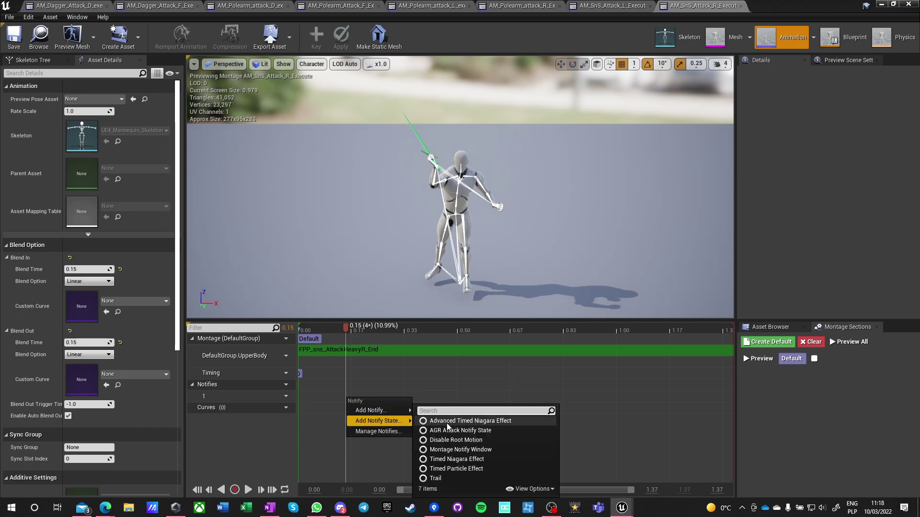
pyautogui.click(446, 430)
pyautogui.moveTo(346, 326); pyautogui.dragTo(419, 335)
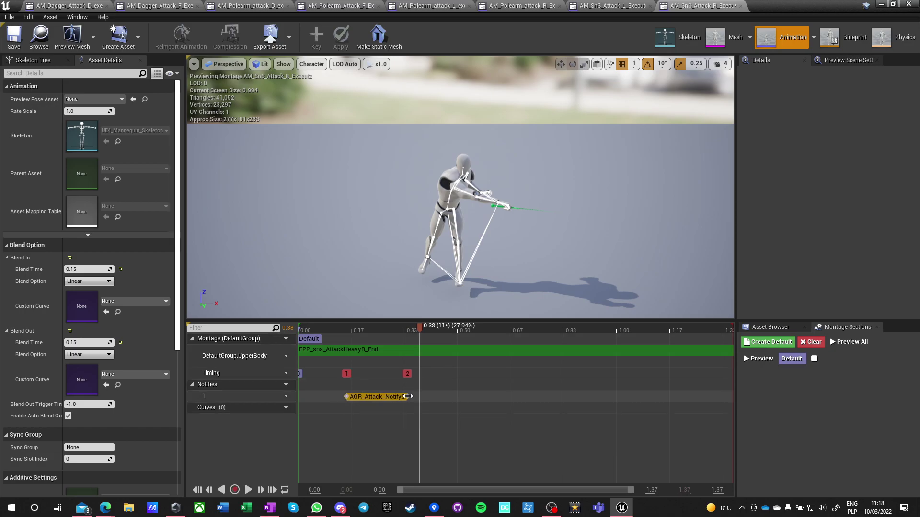
pyautogui.click(420, 396)
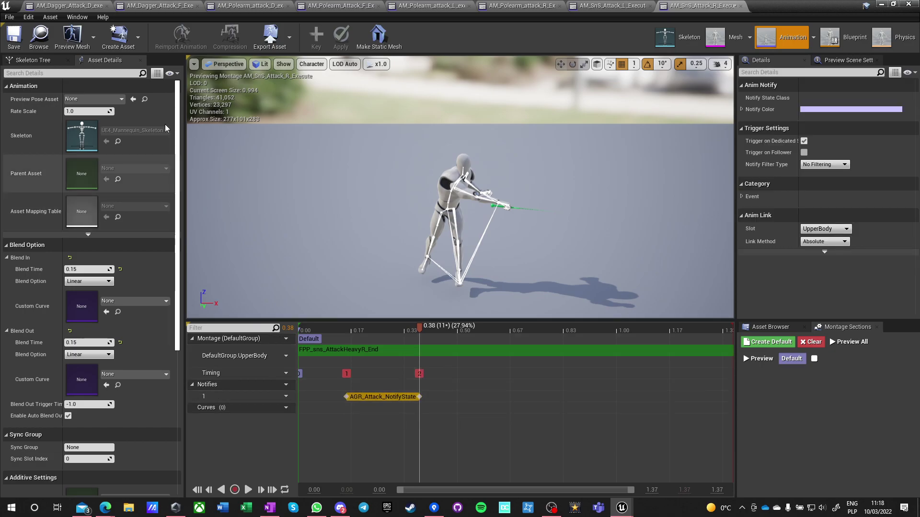
pyautogui.click(741, 6)
# Add an AGR Attack Notify State spanning about 0.16 to 0.32 s in AM_SnS_Attack_L_Execute, and close the montage
pyautogui.click(319, 326)
pyautogui.moveTo(319, 328); pyautogui.dragTo(352, 330)
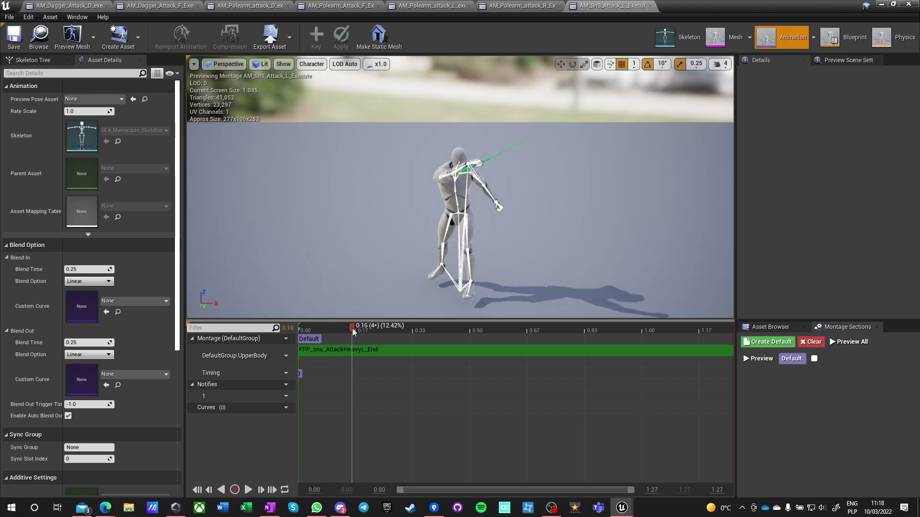
pyautogui.rightClick(352, 396)
pyautogui.moveTo(386, 419)
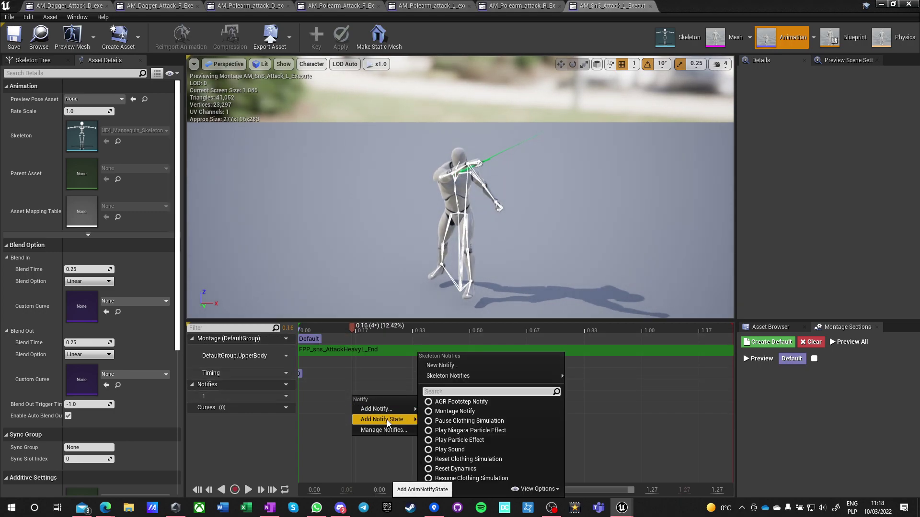
pyautogui.click(451, 431)
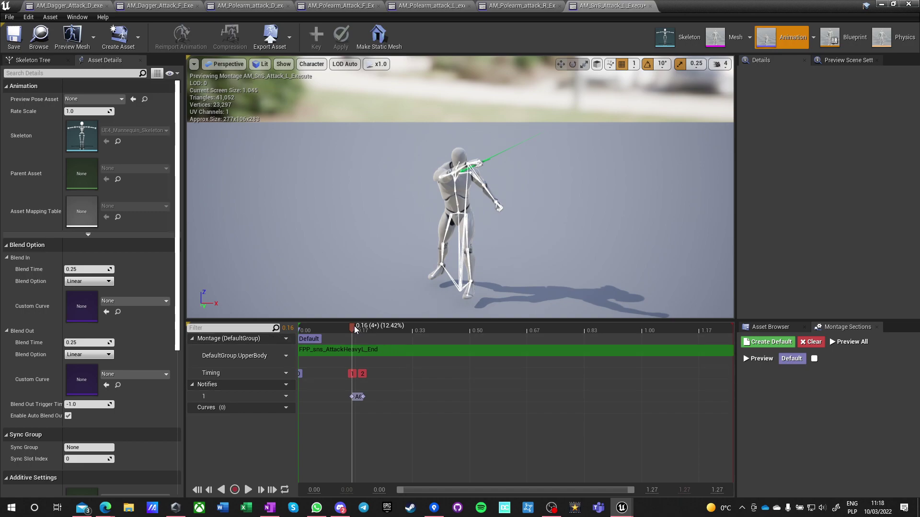
pyautogui.moveTo(354, 325); pyautogui.dragTo(406, 332)
pyautogui.moveTo(366, 398); pyautogui.dragTo(411, 395)
pyautogui.rightClick(432, 399)
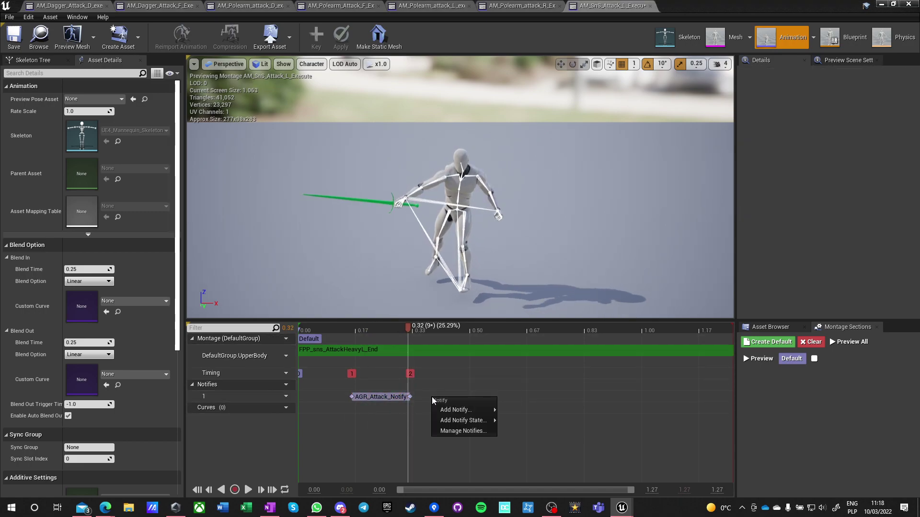
pyautogui.moveTo(459, 422)
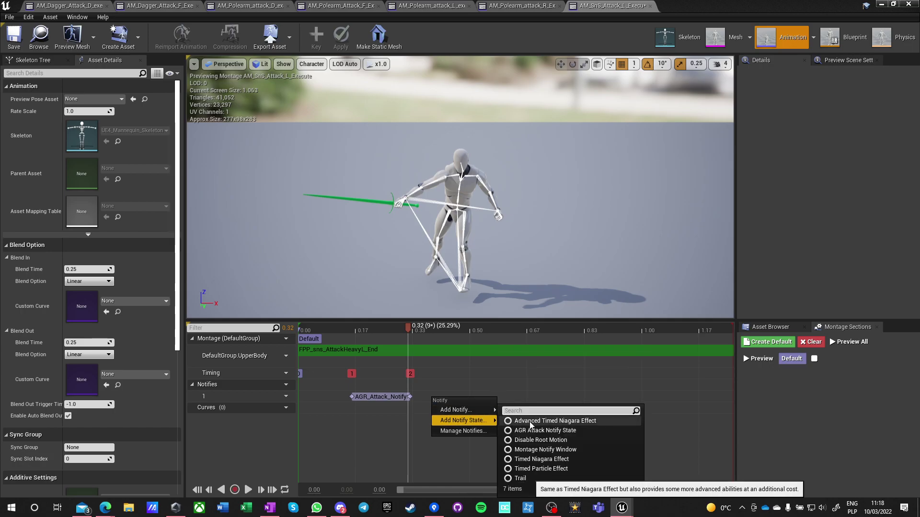
pyautogui.click(653, 6)
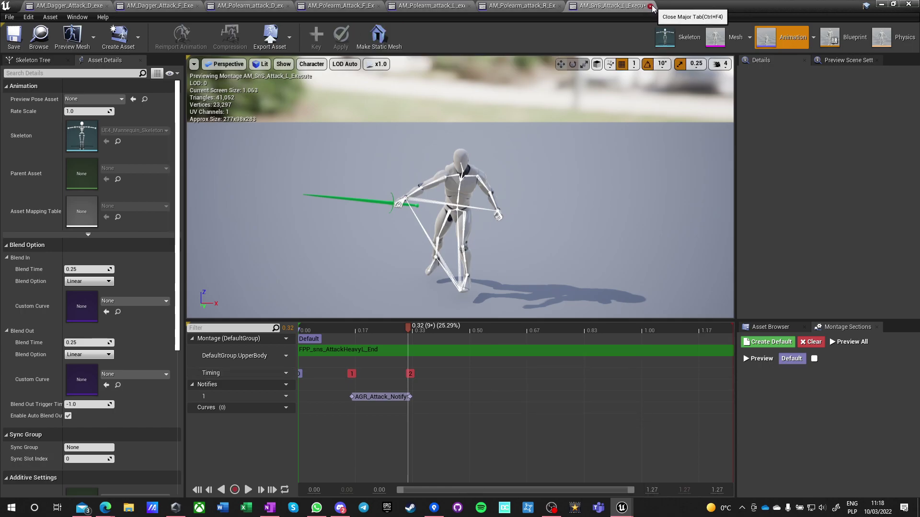
pyautogui.click(652, 6)
# Add an AGR Attack Notify State spanning about 0.14 to 0.30 s in AM_Polearm_attack_R_Execute, and save the montage
pyautogui.click(323, 327)
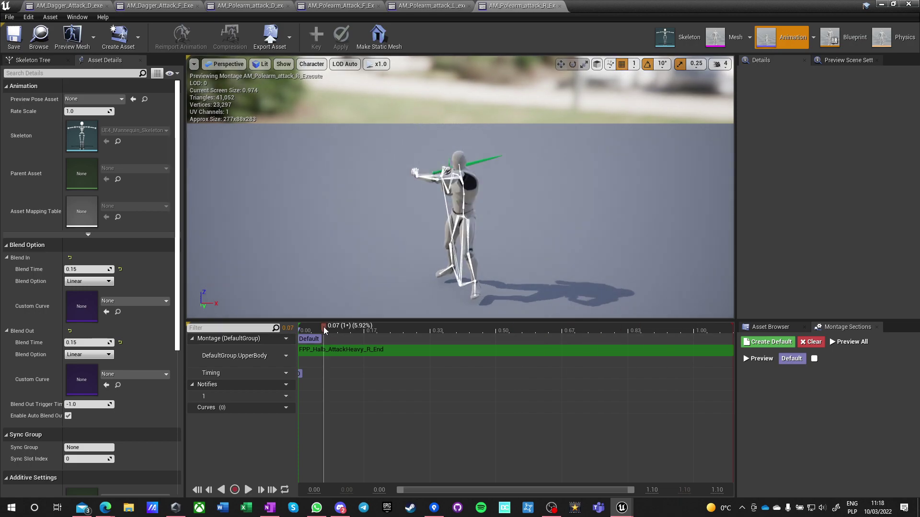
pyautogui.moveTo(323, 327); pyautogui.dragTo(353, 326)
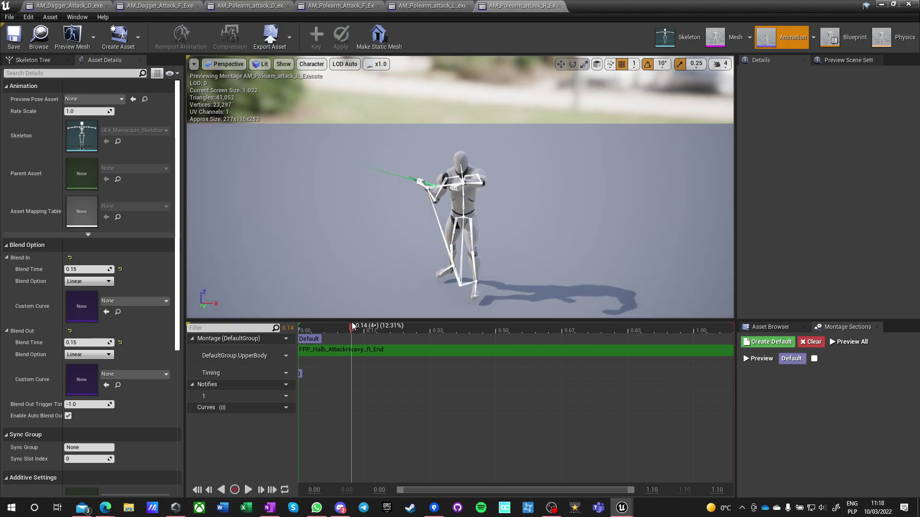
pyautogui.rightClick(351, 396)
pyautogui.moveTo(374, 420)
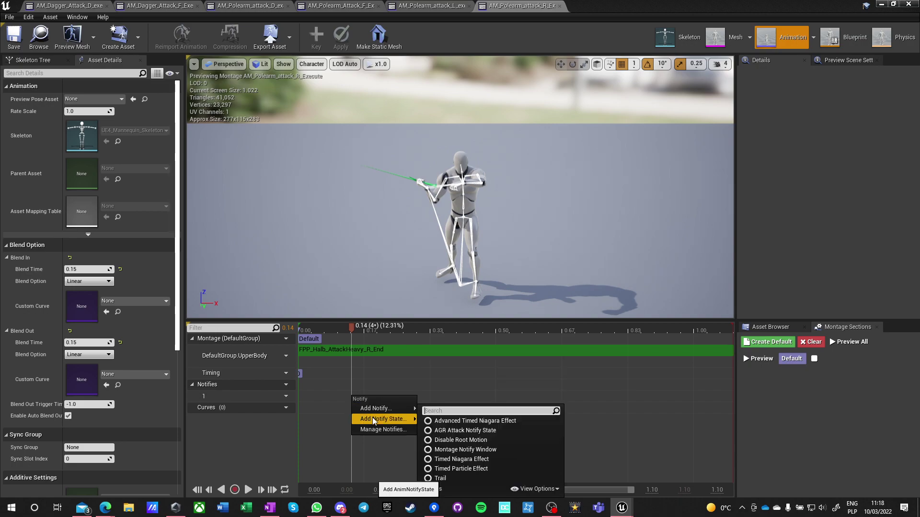
pyautogui.click(456, 430)
pyautogui.moveTo(352, 329); pyautogui.dragTo(416, 329)
pyautogui.moveTo(367, 397); pyautogui.dragTo(418, 397)
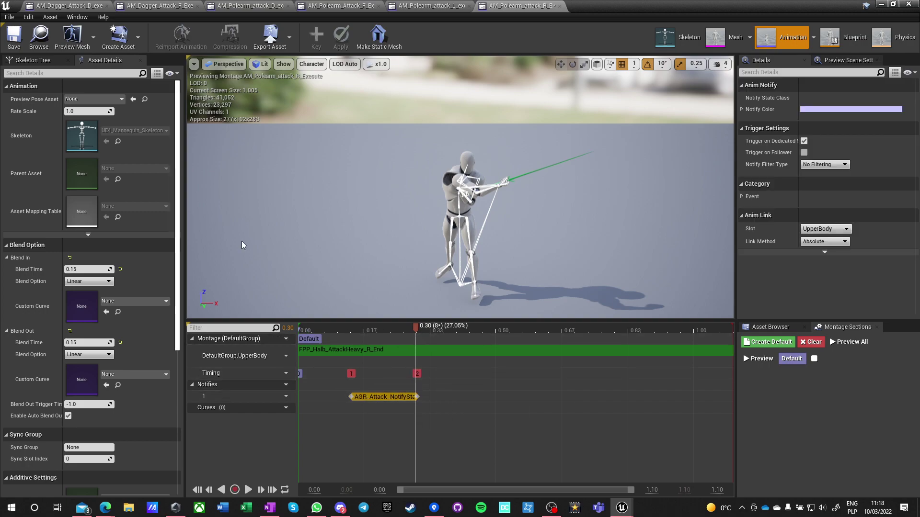
pyautogui.click(13, 35)
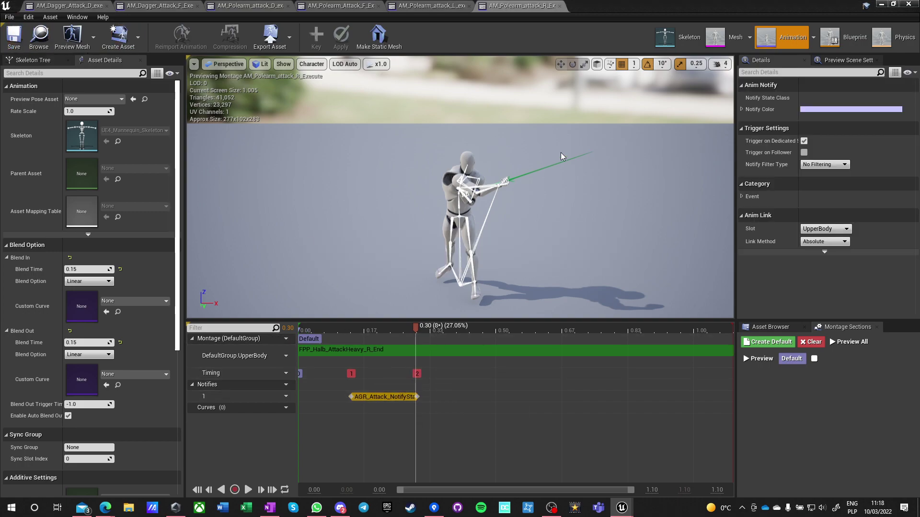
# Turn off frame snapping on the montage timeline, and switch its time format to Frames and back to Seconds
pyautogui.rightClick(373, 328)
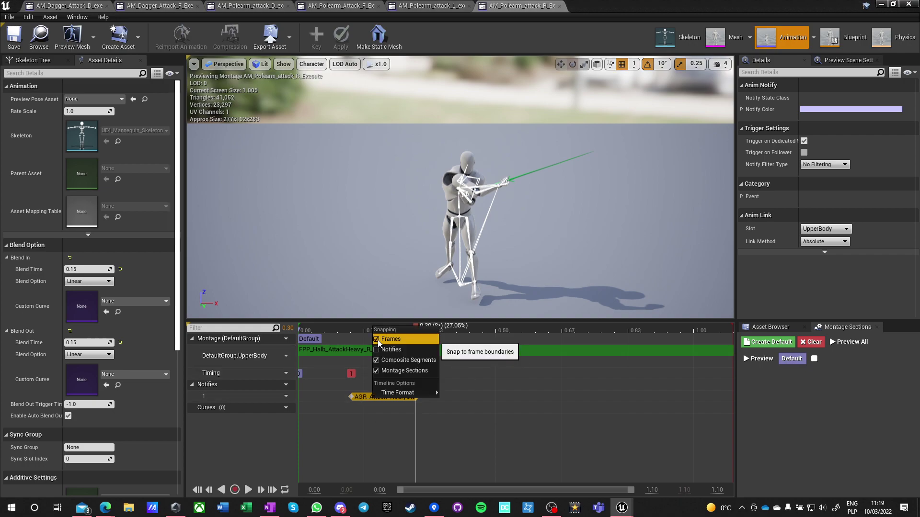
pyautogui.moveTo(390, 394)
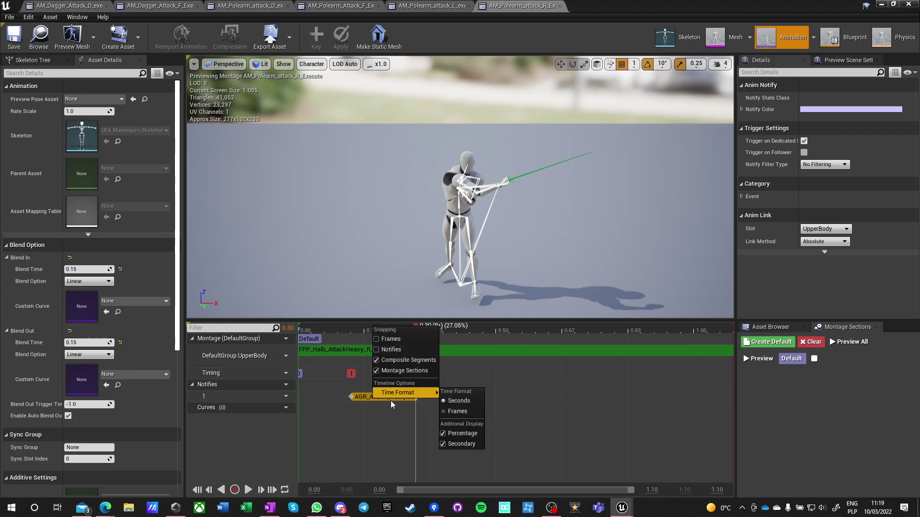
pyautogui.click(450, 413)
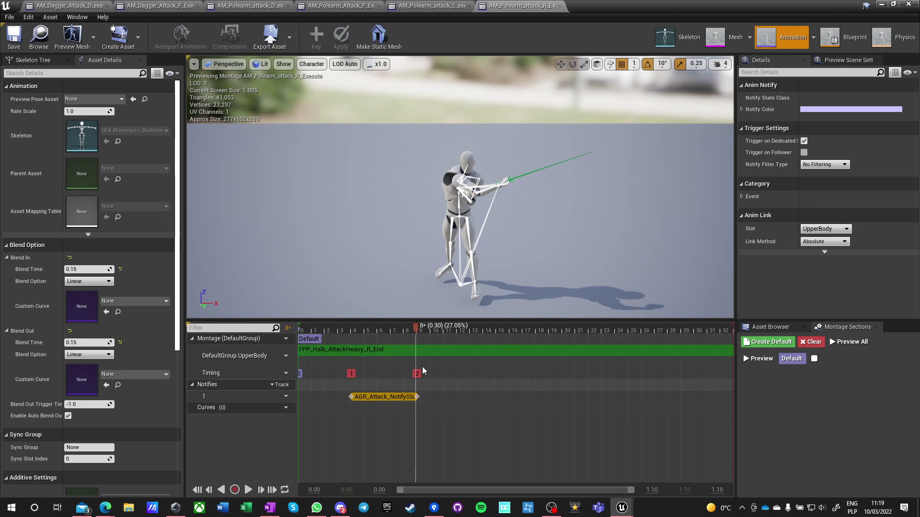
pyautogui.rightClick(361, 326)
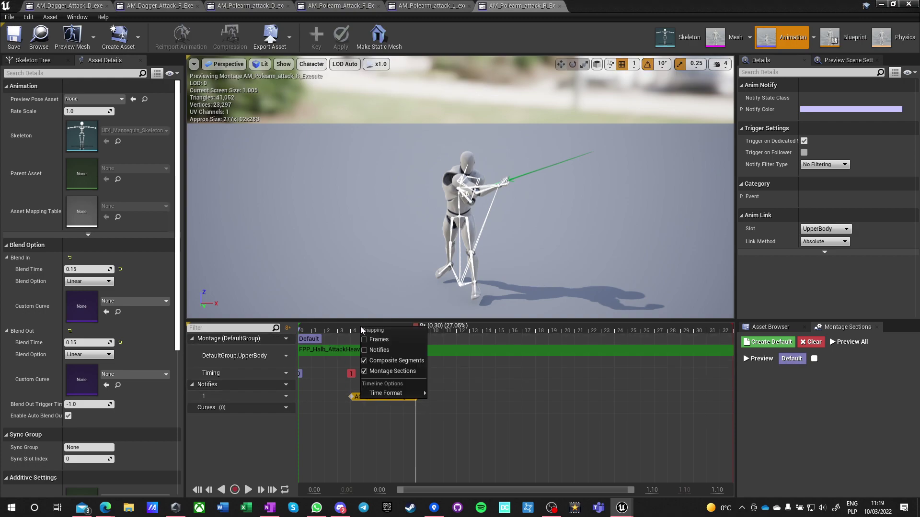
pyautogui.moveTo(381, 396)
pyautogui.click(444, 396)
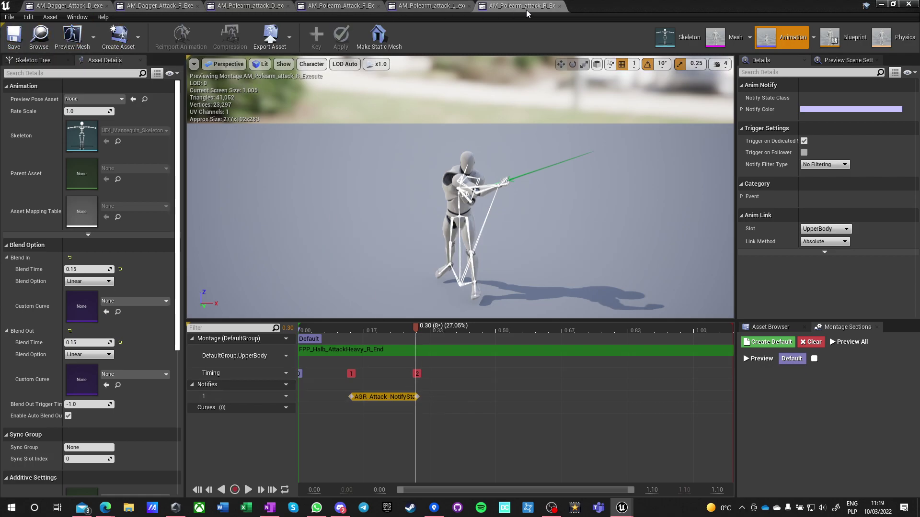
# Add an AGR Attack Notify State spanning about 0.11 to 0.28 s in AM_Polearm_attack_L_execute, and save and close the montage
pyautogui.click(560, 5)
pyautogui.moveTo(335, 328)
pyautogui.mouseDown()
pyautogui.moveTo(345, 327)
pyautogui.moveTo(335, 327)
pyautogui.mouseUp()
pyautogui.rightClick(337, 399)
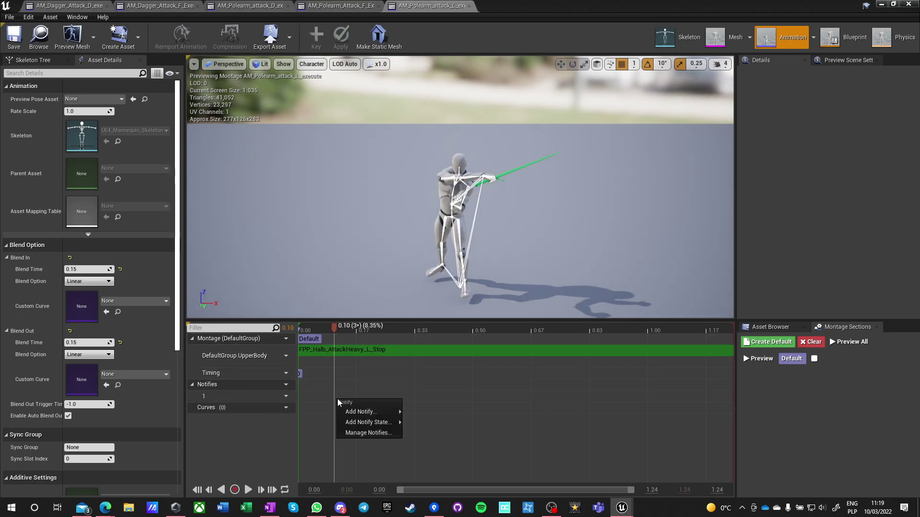
pyautogui.moveTo(362, 422)
pyautogui.click(430, 423)
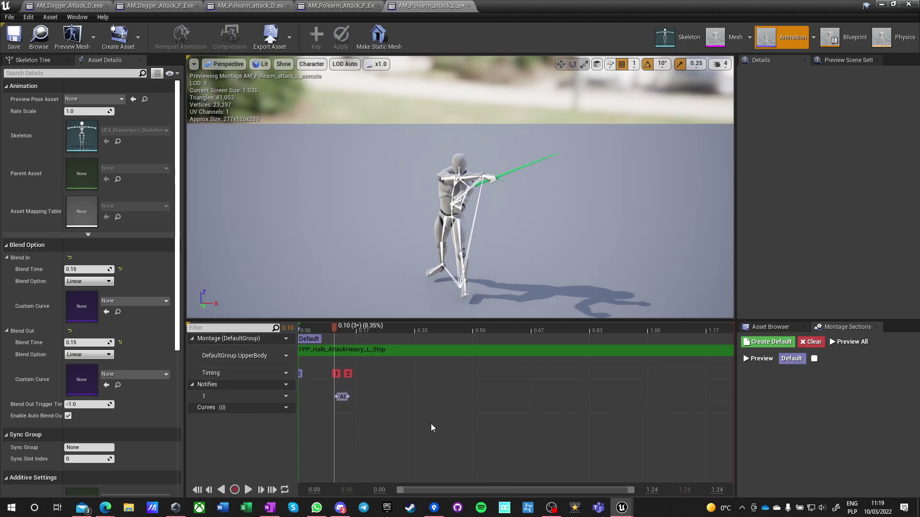
pyautogui.moveTo(336, 330); pyautogui.dragTo(396, 329)
pyautogui.moveTo(351, 396); pyautogui.dragTo(399, 389)
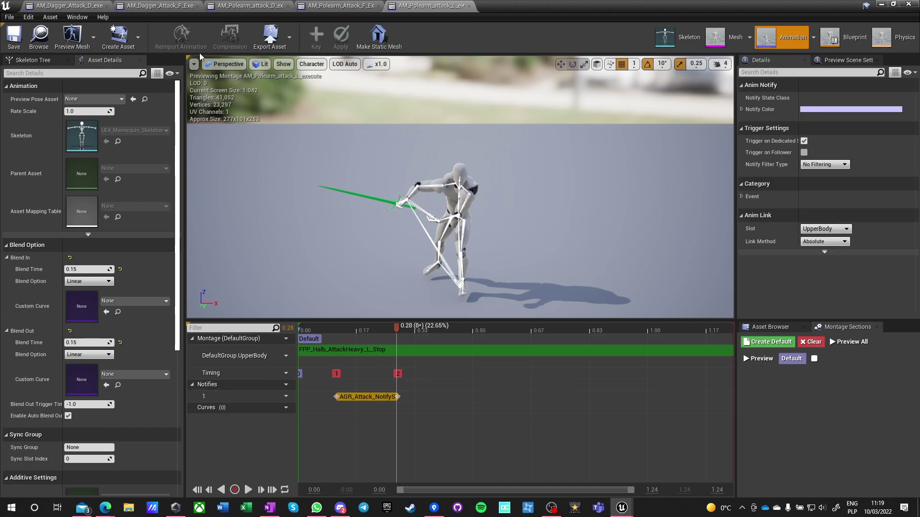
pyautogui.click(14, 38)
pyautogui.click(468, 6)
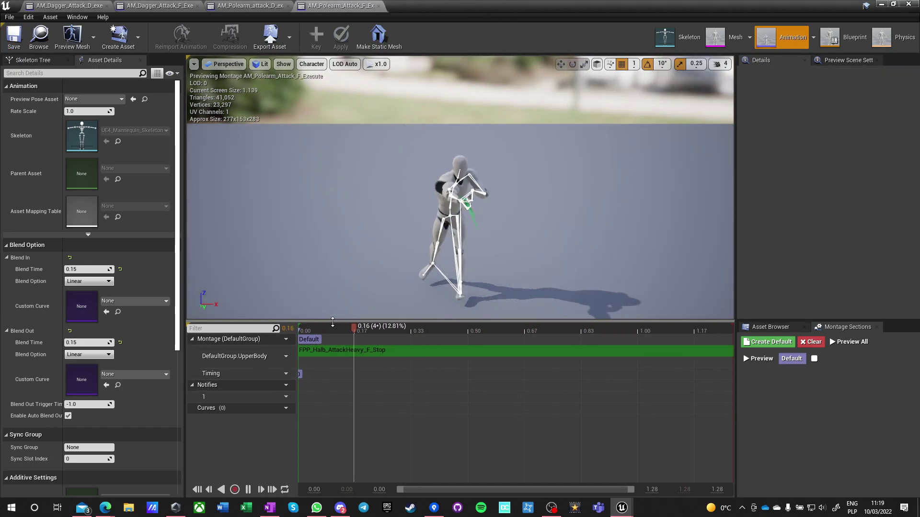
# Add an AGR Attack Notify State spanning about 0.07 to 0.28 s in AM_Polearm_Attack_F_Execute, and close the montage
pyautogui.moveTo(332, 324)
pyautogui.mouseDown()
pyautogui.moveTo(306, 331)
pyautogui.moveTo(323, 331)
pyautogui.mouseUp()
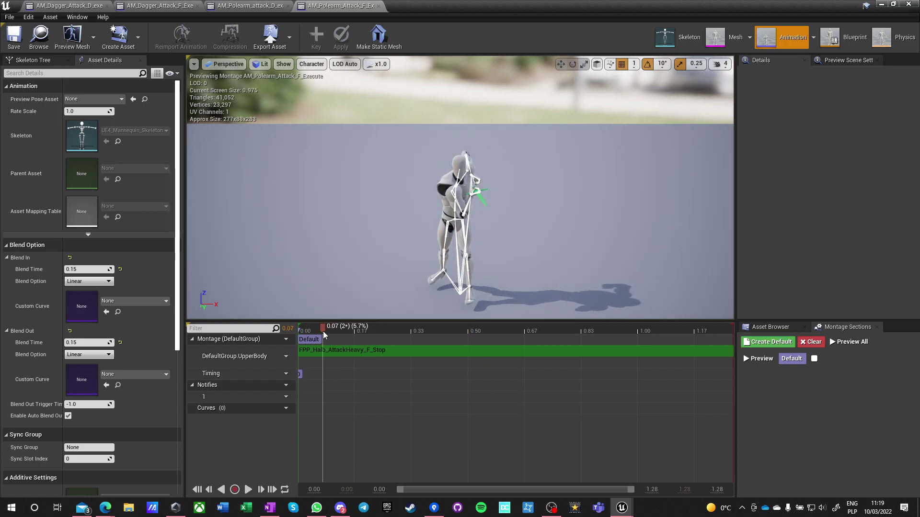
pyautogui.rightClick(324, 399)
pyautogui.moveTo(341, 422)
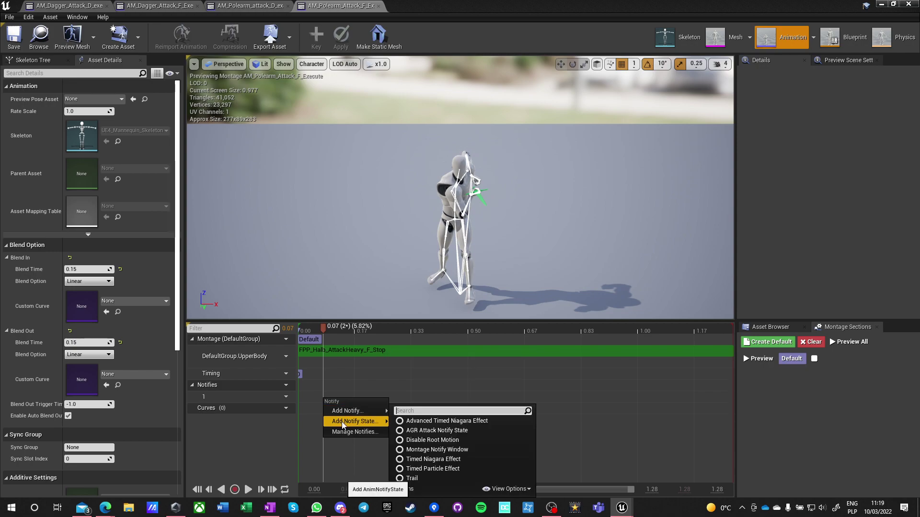
pyautogui.click(416, 429)
pyautogui.moveTo(323, 328); pyautogui.dragTo(373, 334)
pyautogui.moveTo(335, 397); pyautogui.dragTo(379, 397)
pyautogui.moveTo(373, 334)
pyautogui.mouseDown()
pyautogui.moveTo(380, 326)
pyautogui.moveTo(472, 332)
pyautogui.moveTo(395, 332)
pyautogui.mouseUp()
pyautogui.moveTo(381, 397); pyautogui.dragTo(396, 397)
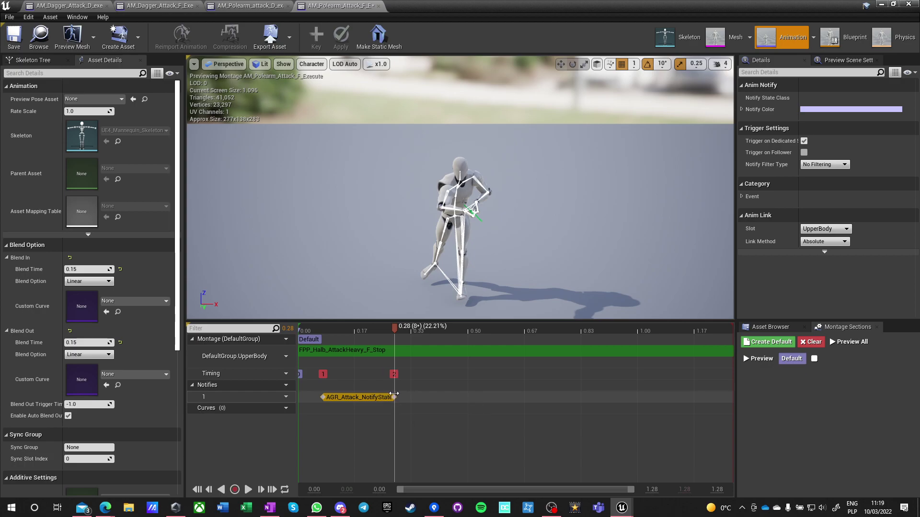
pyautogui.click(378, 6)
# Add an AGR Attack Notify State spanning about 0.15 to 0.35 s in AM_Polearm_attack_D_execute, and close the montage
pyautogui.moveTo(322, 329); pyautogui.dragTo(344, 325)
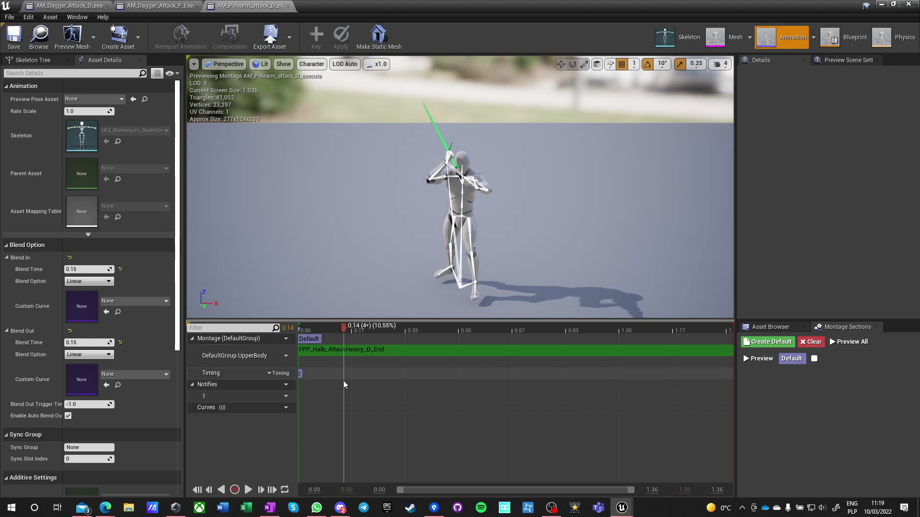
pyautogui.rightClick(345, 392)
pyautogui.moveTo(370, 415)
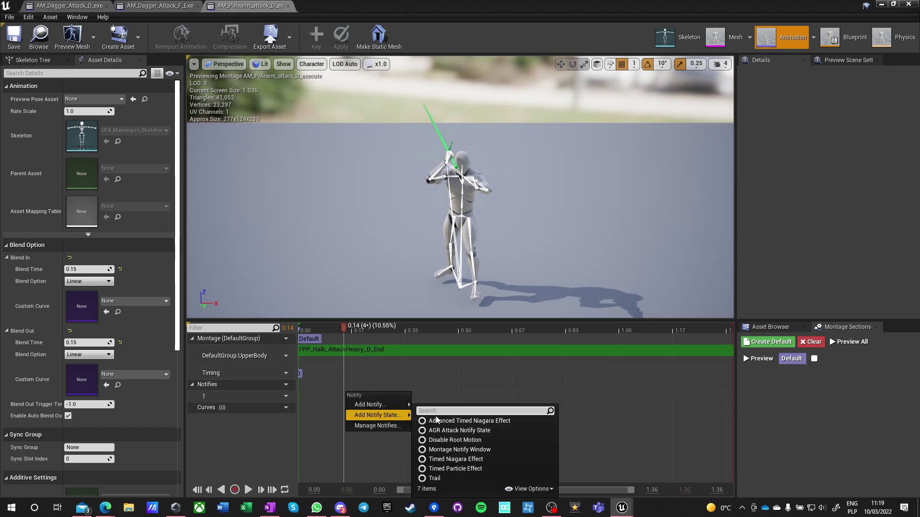
pyautogui.click(444, 432)
pyautogui.moveTo(346, 330); pyautogui.dragTo(410, 336)
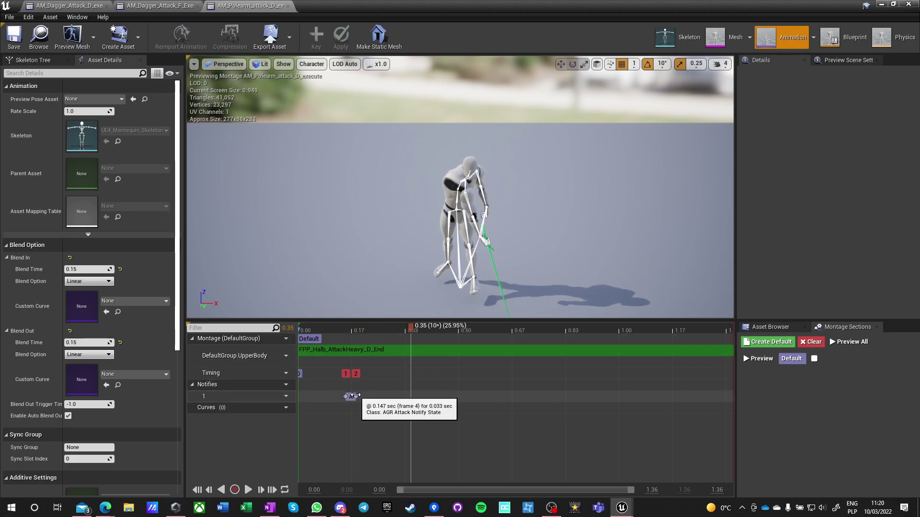
pyautogui.click(413, 395)
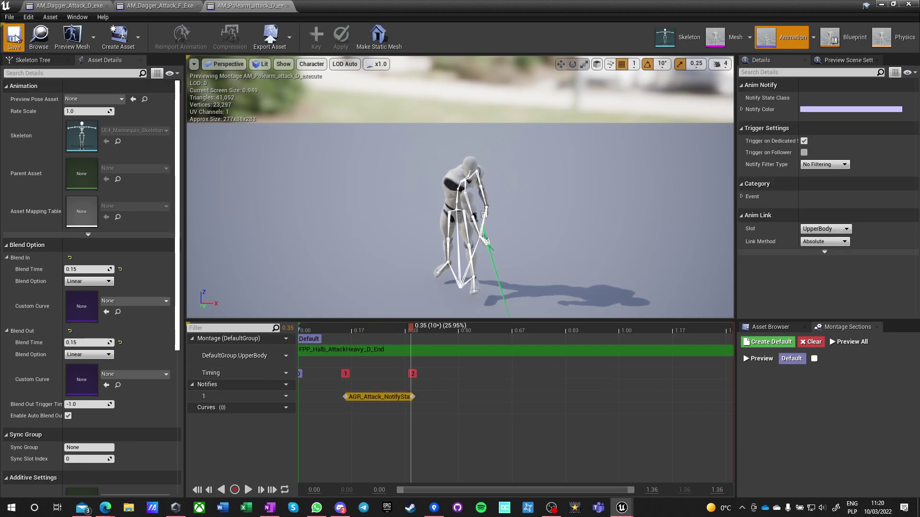
pyautogui.click(289, 7)
# Add an AGR Attack Notify State spanning about 0.19 to 0.52 s in AM_Dagger_Attack_F_Execute, and close the montage
pyautogui.click(320, 332)
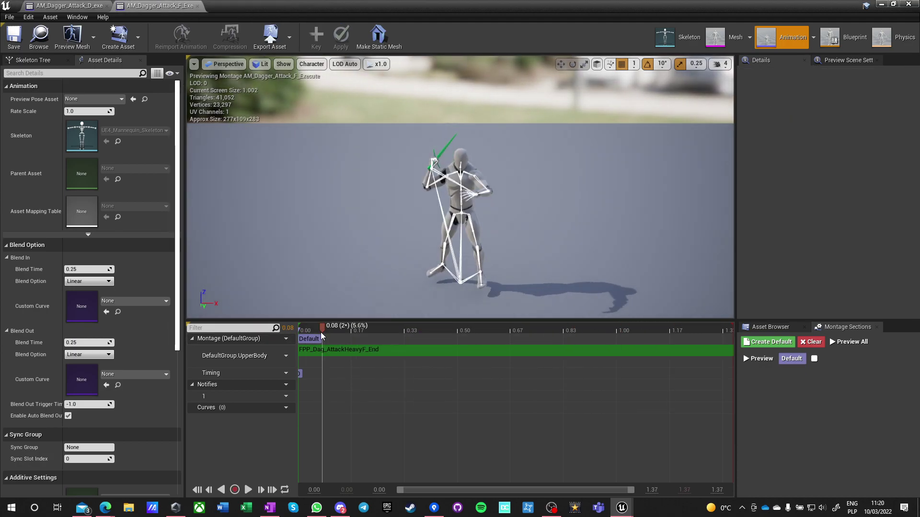
pyautogui.moveTo(319, 327); pyautogui.dragTo(357, 325)
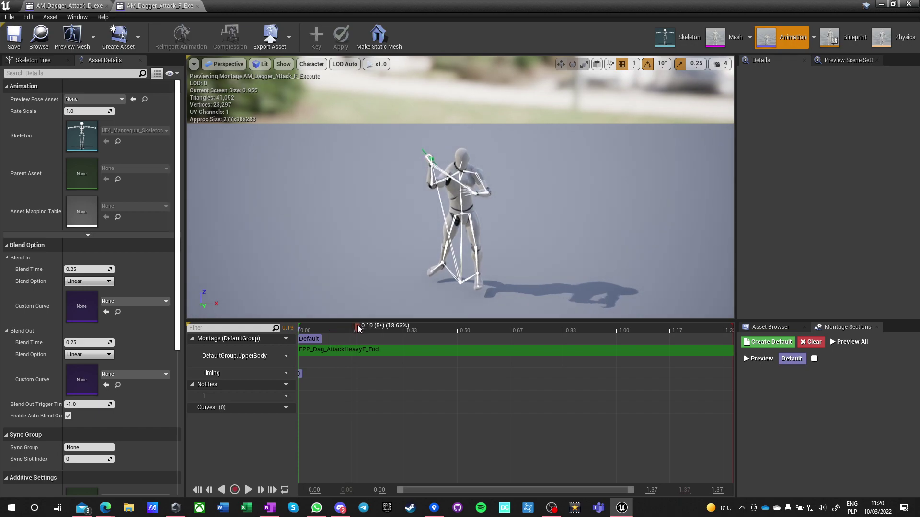
pyautogui.rightClick(356, 397)
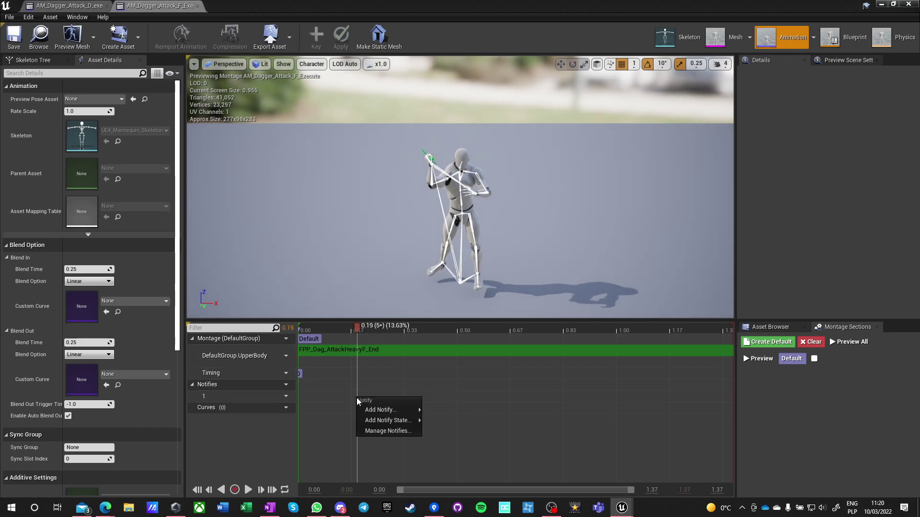
pyautogui.moveTo(384, 420)
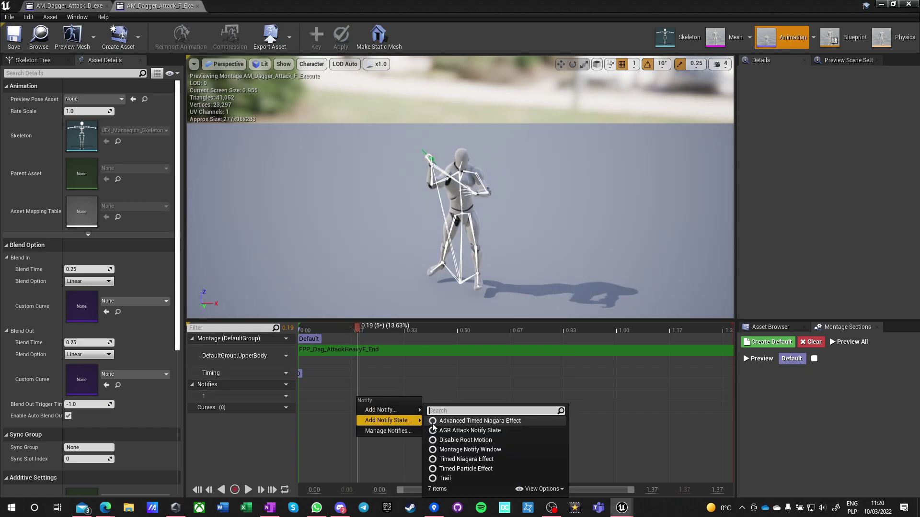
pyautogui.click(462, 435)
pyautogui.moveTo(364, 328); pyautogui.dragTo(464, 345)
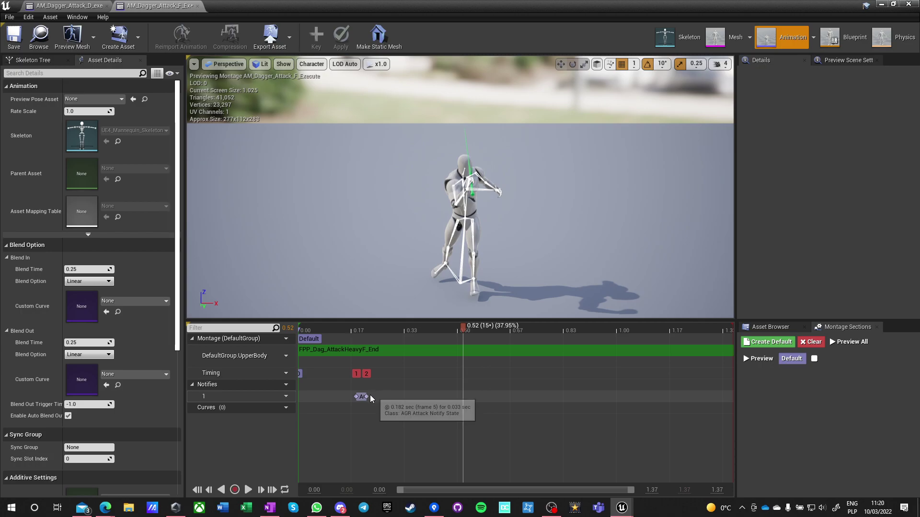
pyautogui.moveTo(369, 396); pyautogui.dragTo(422, 396)
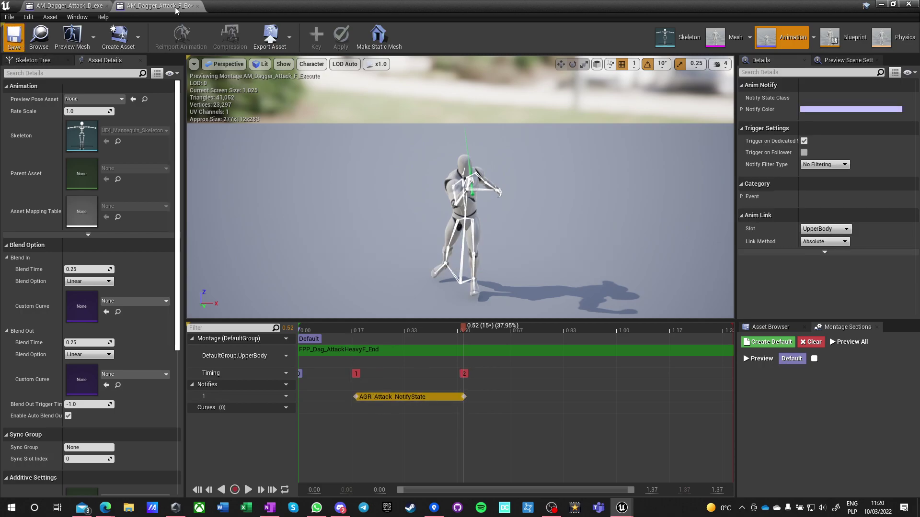
pyautogui.click(201, 6)
# Add an AGR Attack Notify State spanning about 0.12 to 0.30 s in AM_Dagger_Attack_D_execute, and close the montage
pyautogui.moveTo(323, 327); pyautogui.dragTo(344, 328)
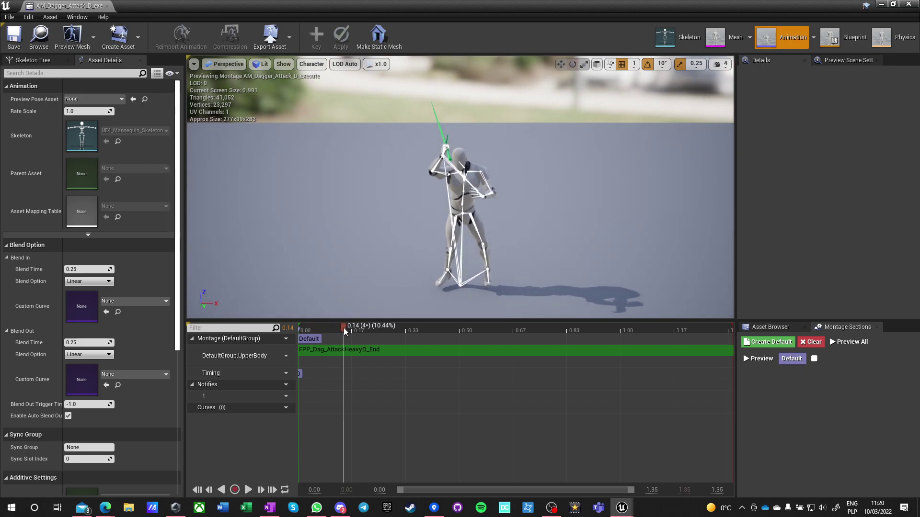
pyautogui.rightClick(343, 395)
pyautogui.moveTo(368, 419)
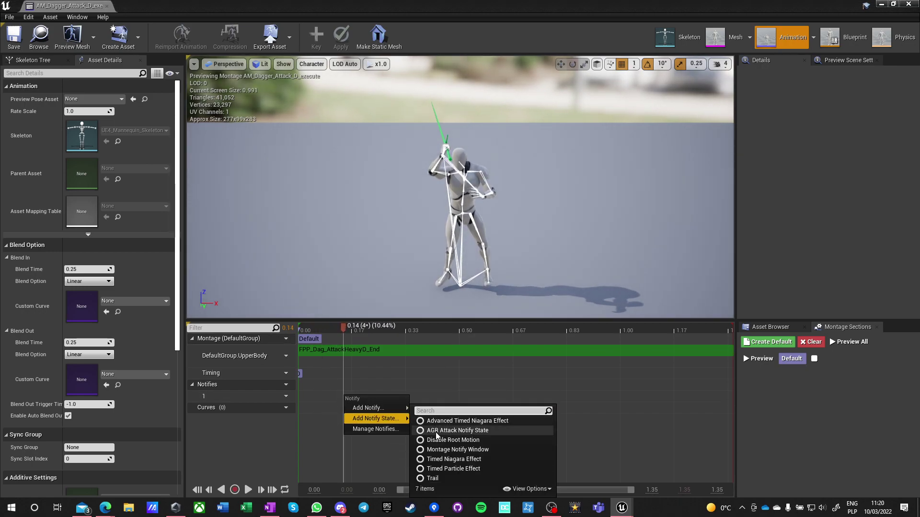
pyautogui.click(435, 427)
pyautogui.moveTo(345, 329); pyautogui.dragTo(395, 341)
pyautogui.moveTo(355, 396)
pyautogui.mouseDown()
pyautogui.moveTo(394, 393)
pyautogui.moveTo(336, 397)
pyautogui.mouseUp()
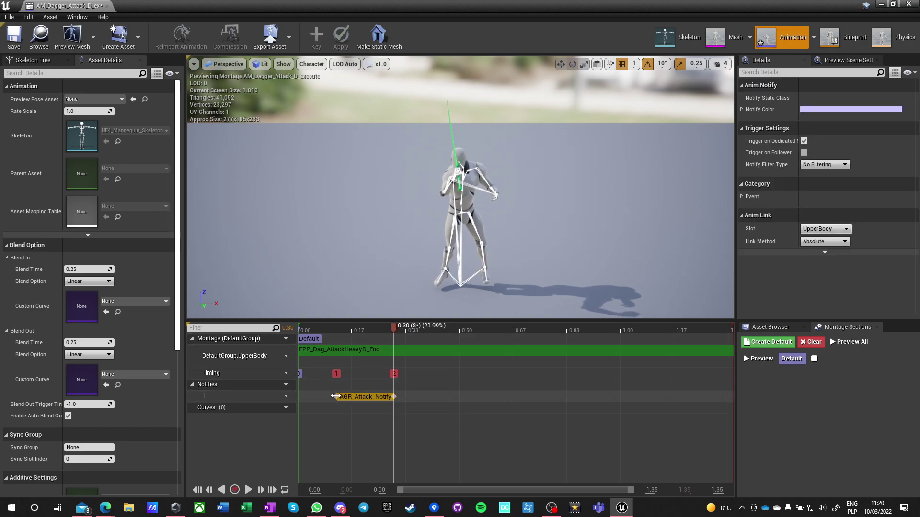
pyautogui.click(107, 6)
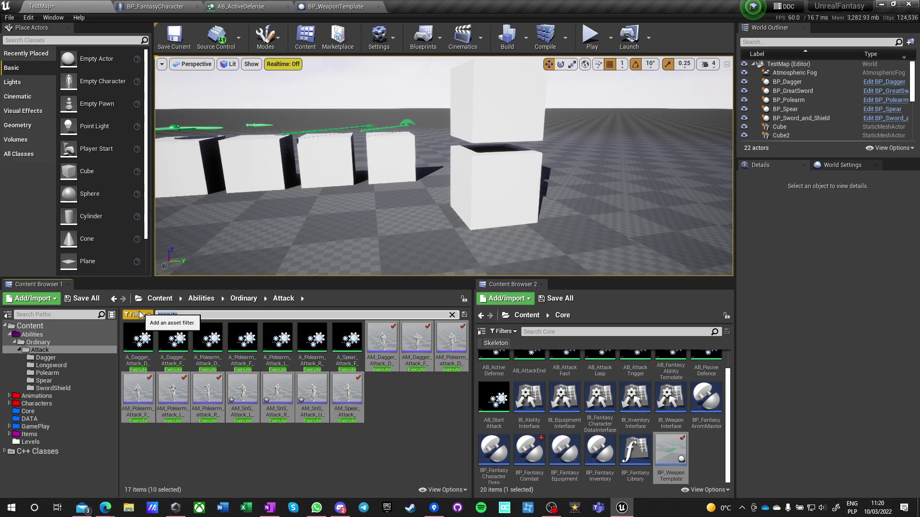
# Filter the Attack folder's assets by "heavy" and select the left and right longsword heavy attack End montages
pyautogui.write('vy')
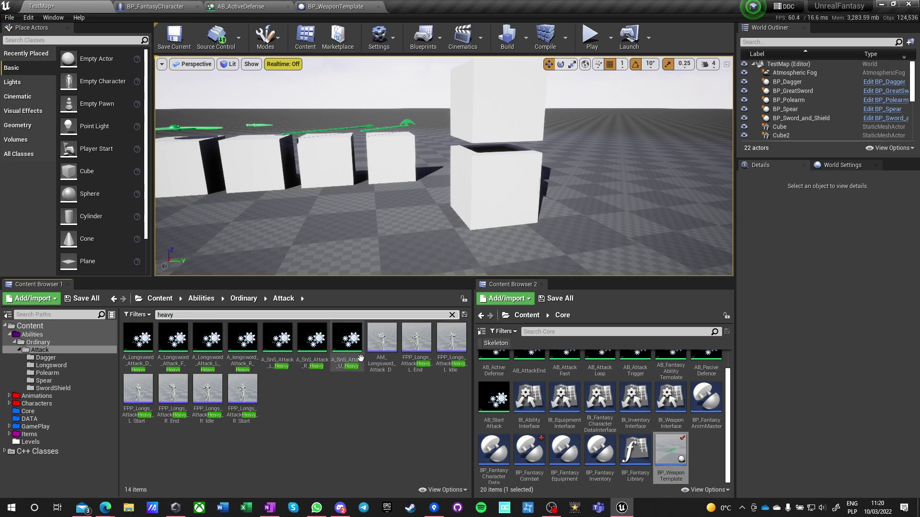
pyautogui.keyDown('shift'); pyautogui.click(258, 406); pyautogui.keyUp('shift')
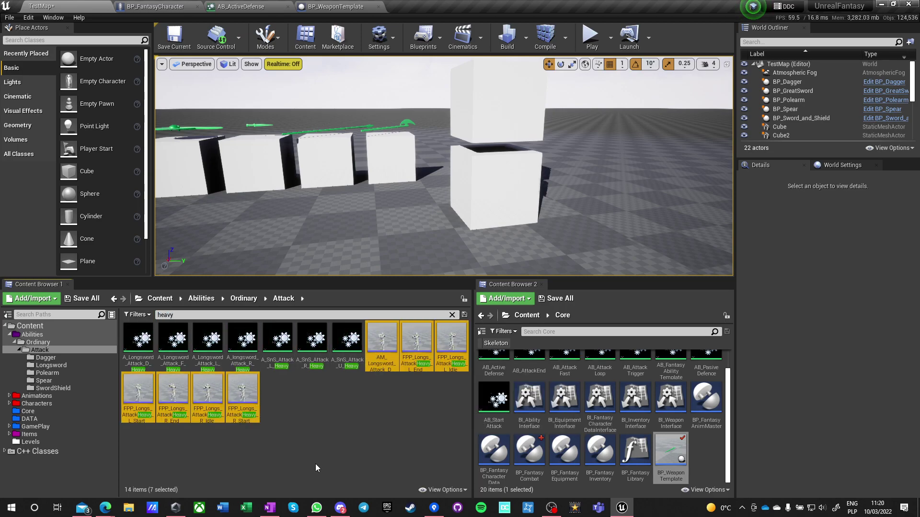
pyautogui.click(182, 408)
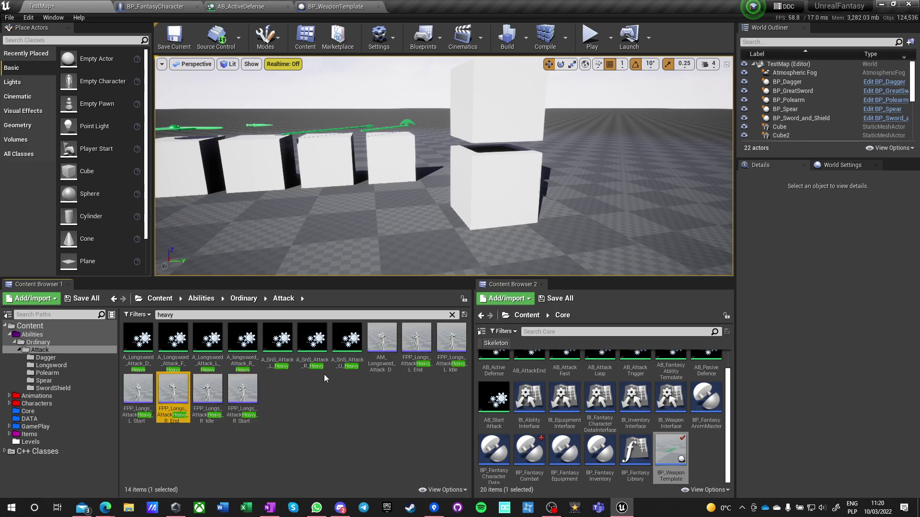
pyautogui.keyDown('ctrl'); pyautogui.click(416, 348); pyautogui.keyUp('ctrl')
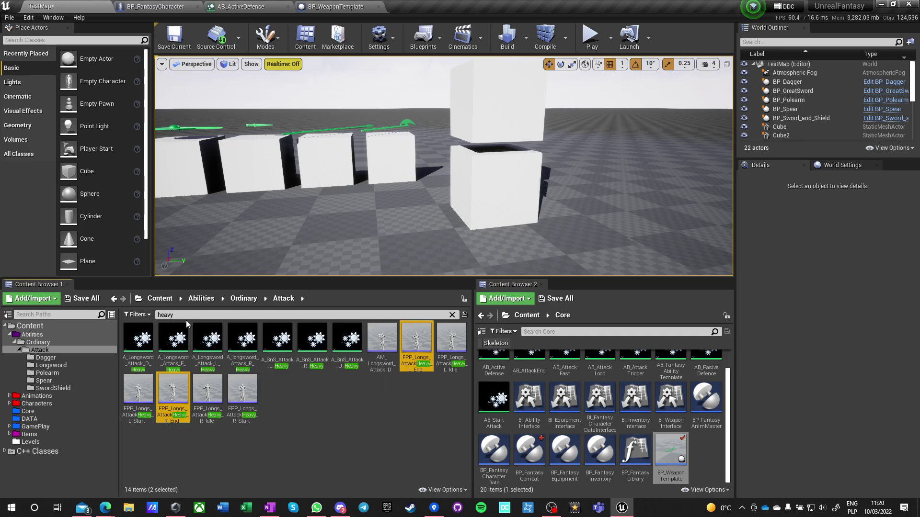
# Filter the Attack folder's assets by "end" and open all the longsword End montages found
pyautogui.moveTo(183, 316); pyautogui.dragTo(122, 317)
pyautogui.write('end')
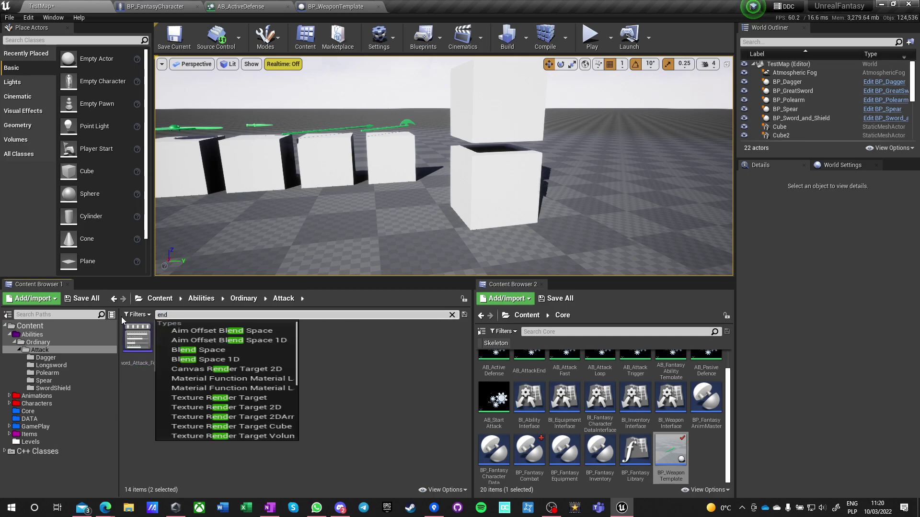
pyautogui.click(438, 421)
pyautogui.click(205, 343)
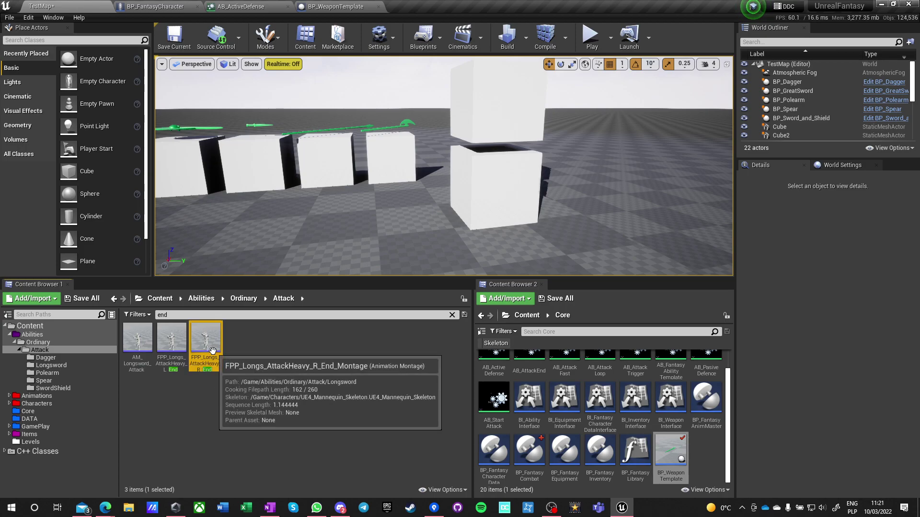
pyautogui.hotkey('ctrl', 'a')
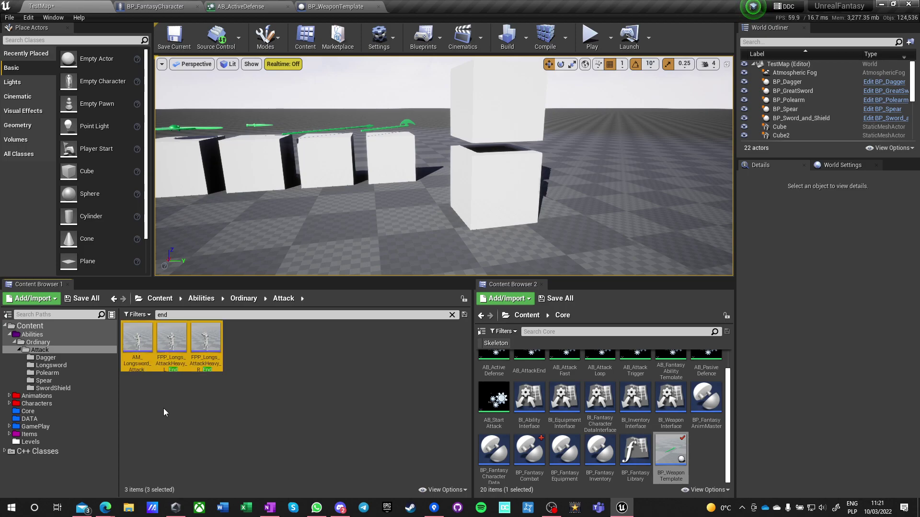
pyautogui.doubleClick(138, 366)
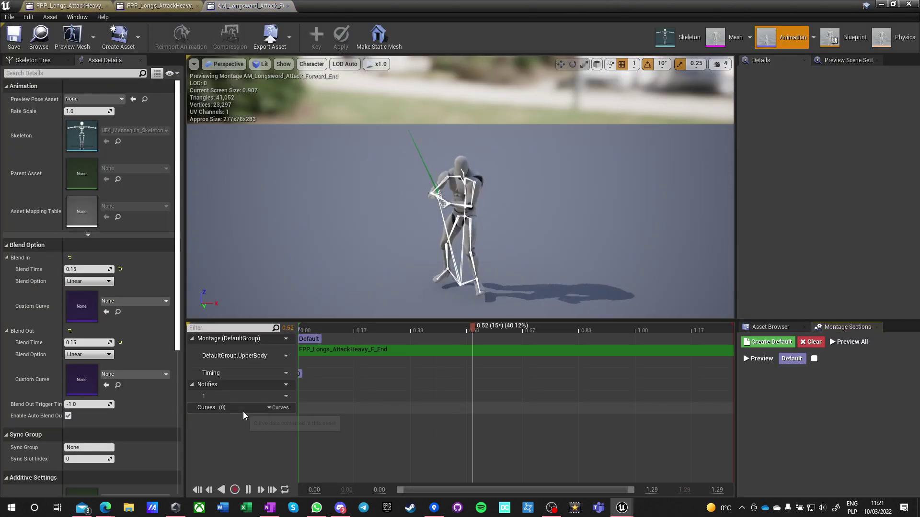
# Add an AGR Attack Notify State spanning about 0.02 to 0.24 s in AM_Longsword_Attack_Forward_End, and close the montage
pyautogui.moveTo(329, 329)
pyautogui.mouseDown()
pyautogui.moveTo(310, 329)
pyautogui.moveTo(328, 331)
pyautogui.mouseUp()
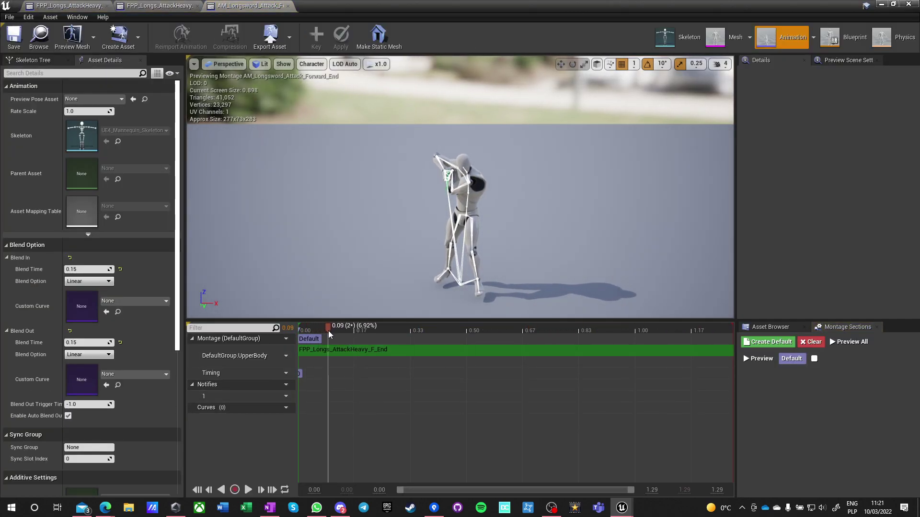
pyautogui.rightClick(331, 397)
pyautogui.moveTo(355, 420)
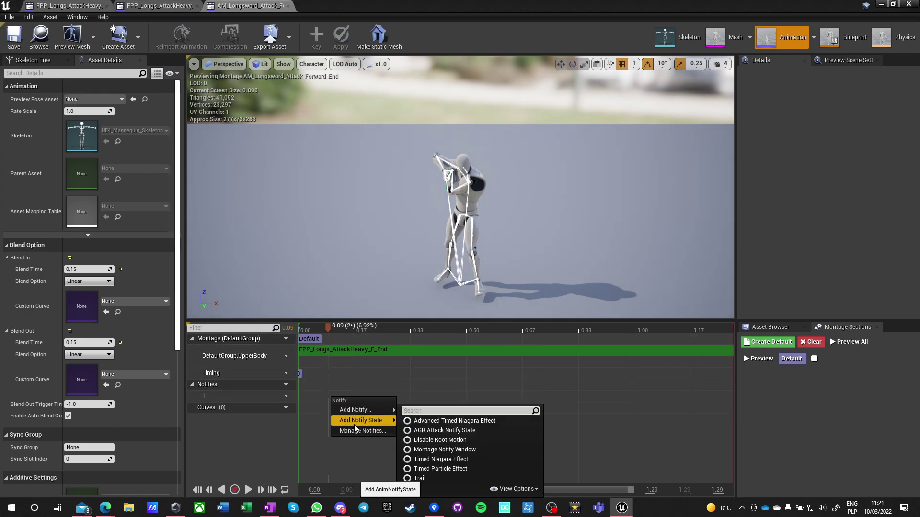
pyautogui.click(427, 430)
pyautogui.moveTo(330, 331); pyautogui.dragTo(375, 334)
pyautogui.moveTo(342, 397); pyautogui.dragTo(382, 396)
pyautogui.moveTo(370, 331); pyautogui.dragTo(309, 352)
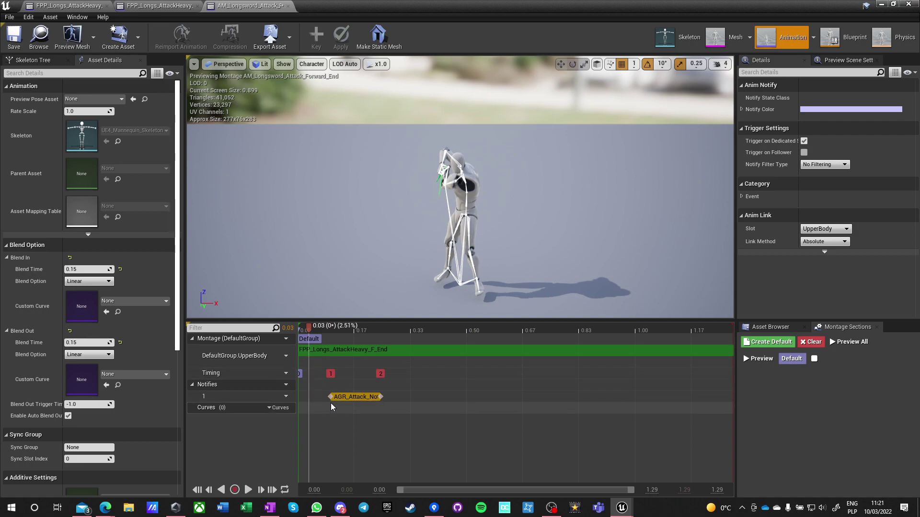
pyautogui.moveTo(330, 397); pyautogui.dragTo(308, 396)
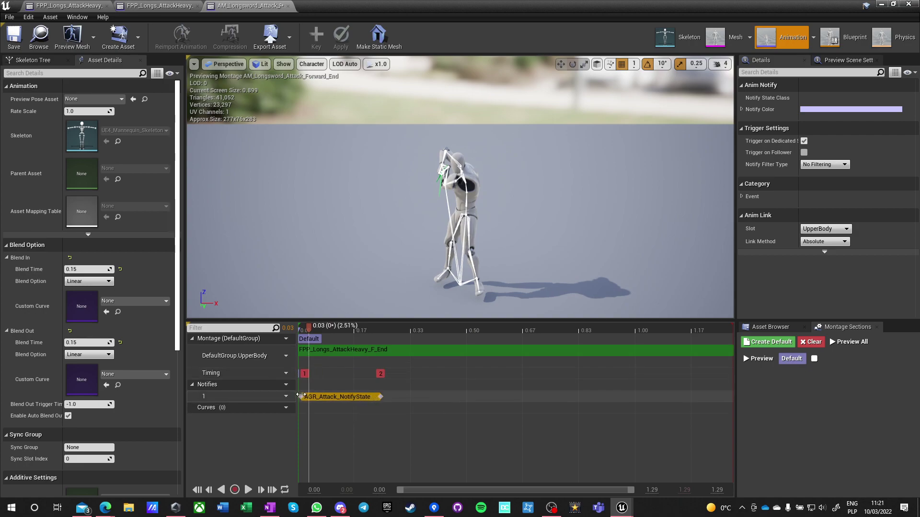
pyautogui.moveTo(309, 327); pyautogui.dragTo(500, 329)
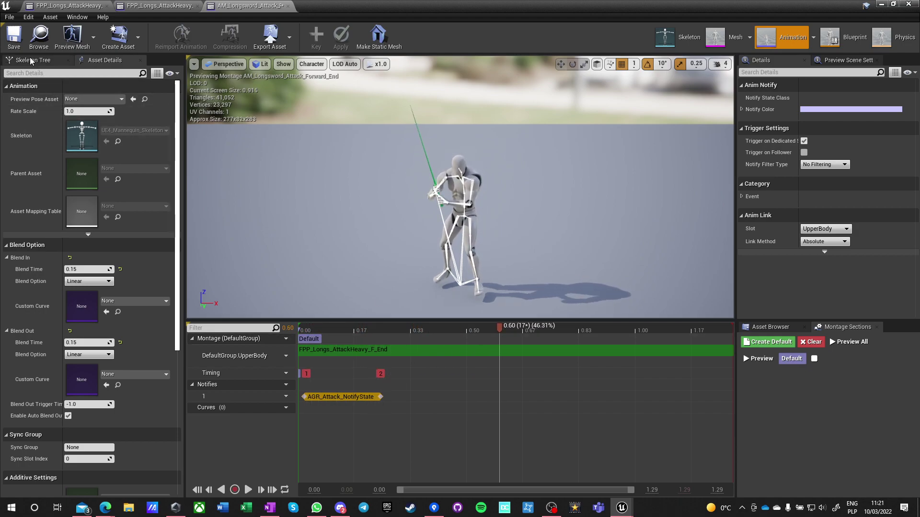
pyautogui.click(288, 6)
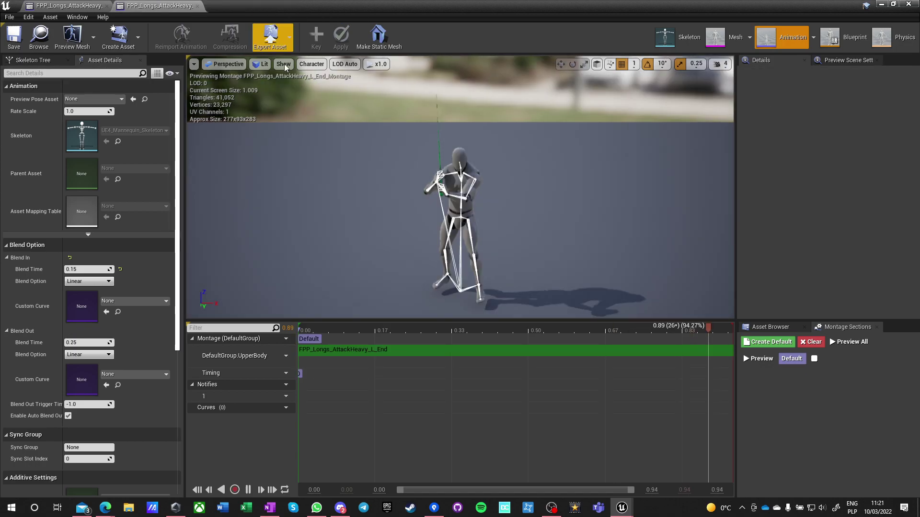
# Add an AGR Attack Notify State spanning about 0.11 to 0.26 s in FPP_Longs_AttackHeavy_L_End_Montage, and save and close the montage
pyautogui.moveTo(332, 328)
pyautogui.mouseDown()
pyautogui.moveTo(289, 328)
pyautogui.moveTo(482, 328)
pyautogui.moveTo(329, 326)
pyautogui.moveTo(347, 324)
pyautogui.mouseUp()
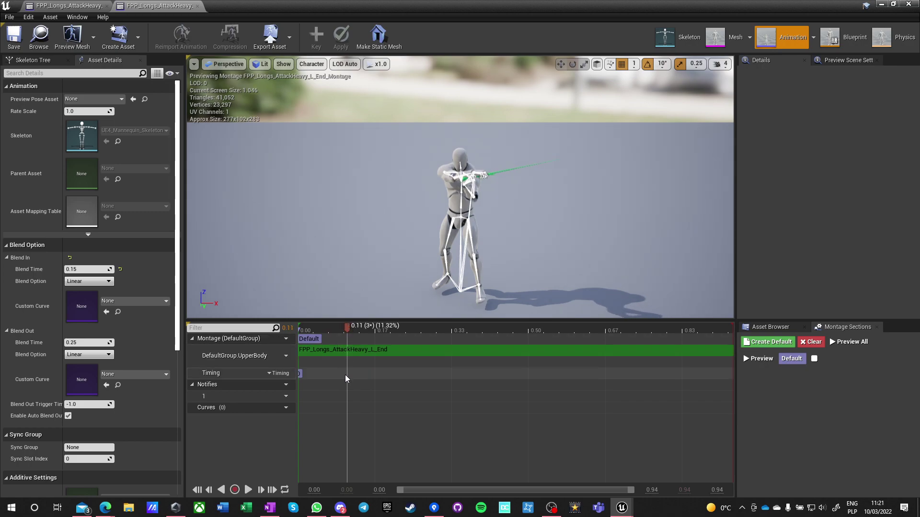
pyautogui.rightClick(345, 396)
pyautogui.moveTo(366, 418)
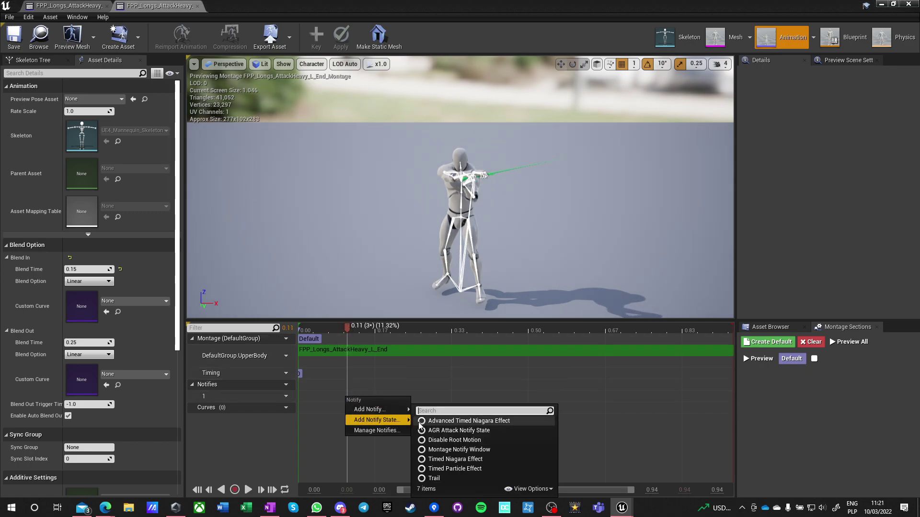
pyautogui.click(444, 430)
pyautogui.moveTo(345, 326); pyautogui.dragTo(418, 331)
pyautogui.moveTo(361, 397); pyautogui.dragTo(419, 396)
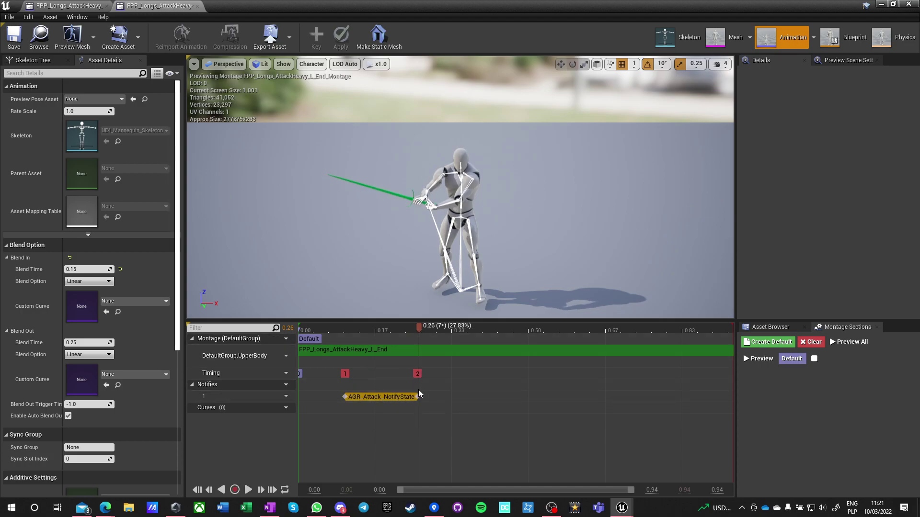
pyautogui.click(14, 44)
pyautogui.click(197, 6)
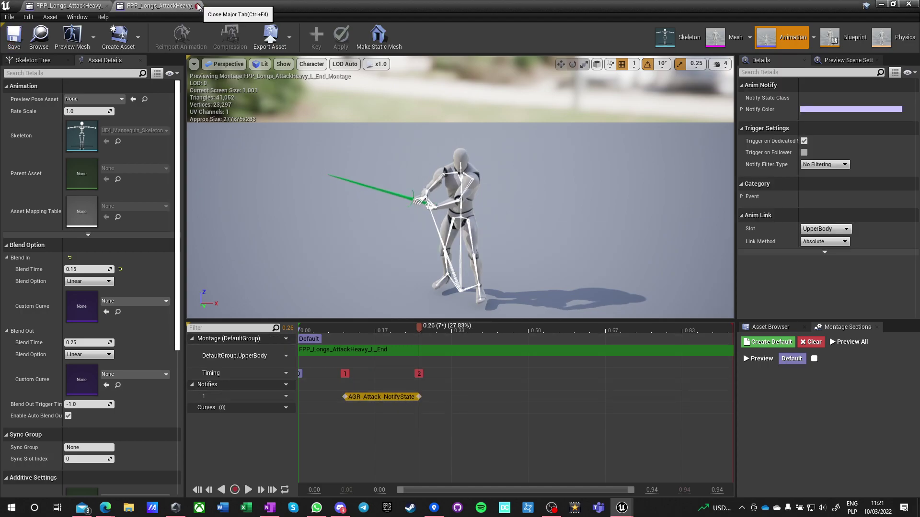
# Add an AGR Attack Notify State spanning about 0.13 to 0.25 s in FPP_Longs_AttackHeavy_R_End_Montage, and save and close the montage
pyautogui.click(321, 328)
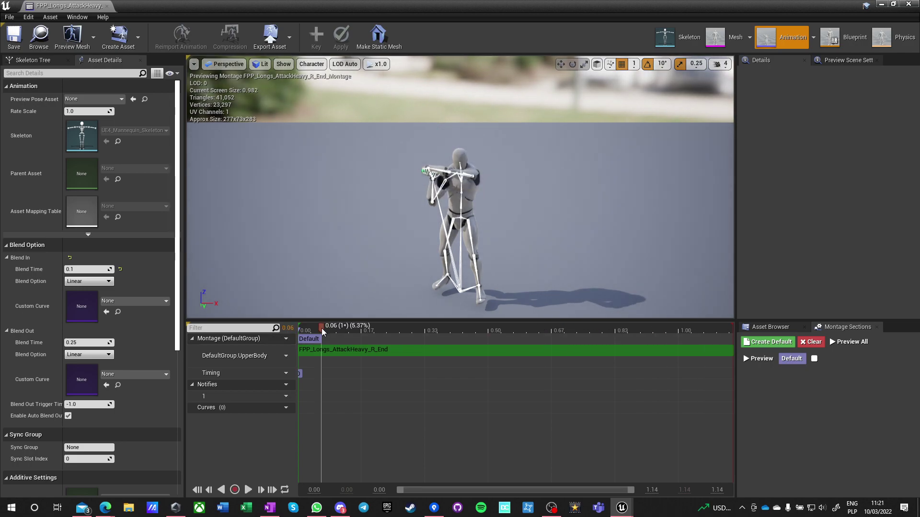
pyautogui.moveTo(321, 328); pyautogui.dragTo(346, 331)
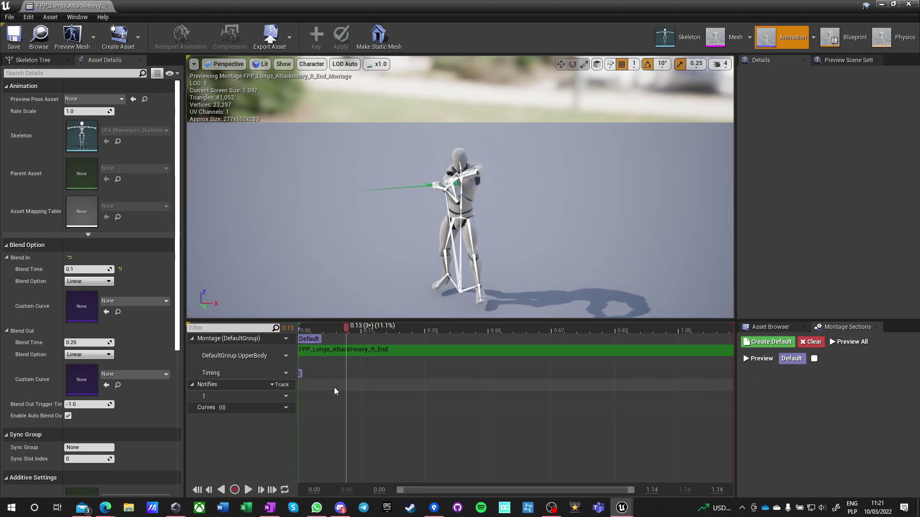
pyautogui.rightClick(344, 397)
pyautogui.moveTo(386, 419)
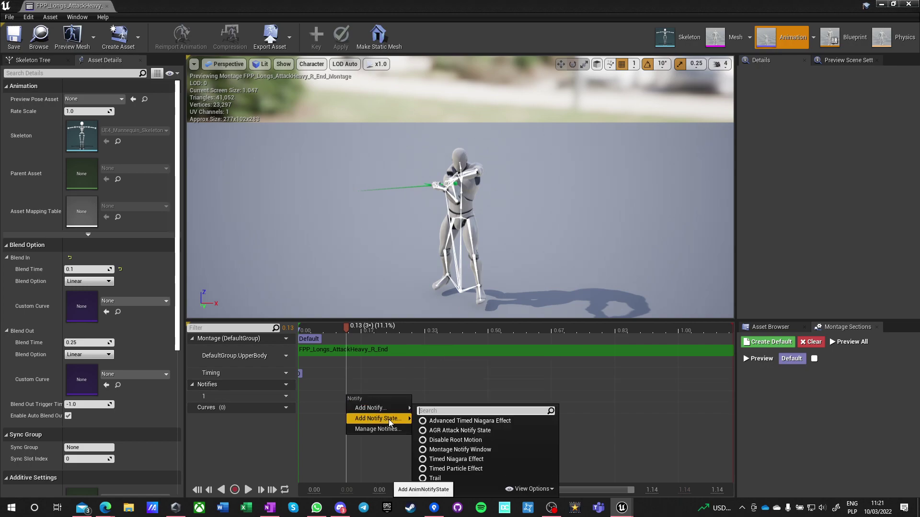
pyautogui.click(444, 431)
pyautogui.moveTo(348, 332); pyautogui.dragTo(395, 335)
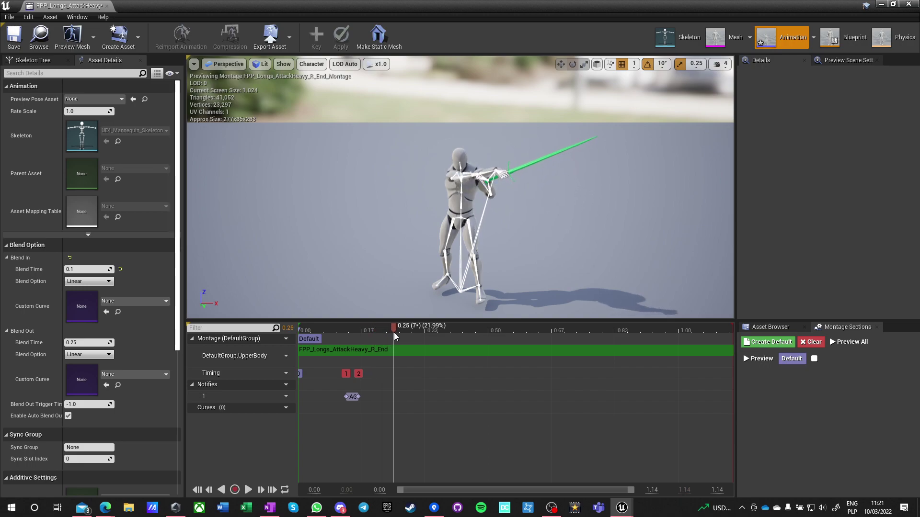
pyautogui.moveTo(361, 397); pyautogui.dragTo(396, 397)
pyautogui.moveTo(392, 327); pyautogui.dragTo(373, 341)
pyautogui.moveTo(412, 338); pyautogui.dragTo(729, 352)
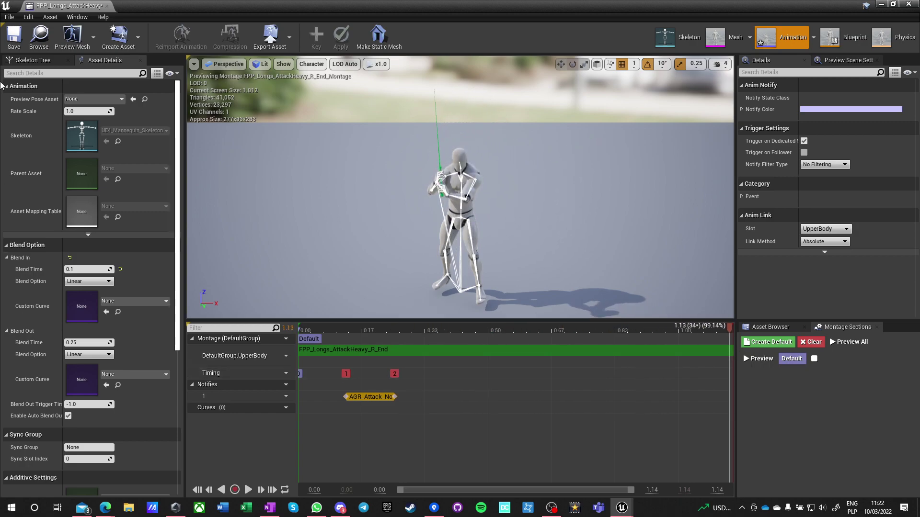
pyautogui.click(14, 50)
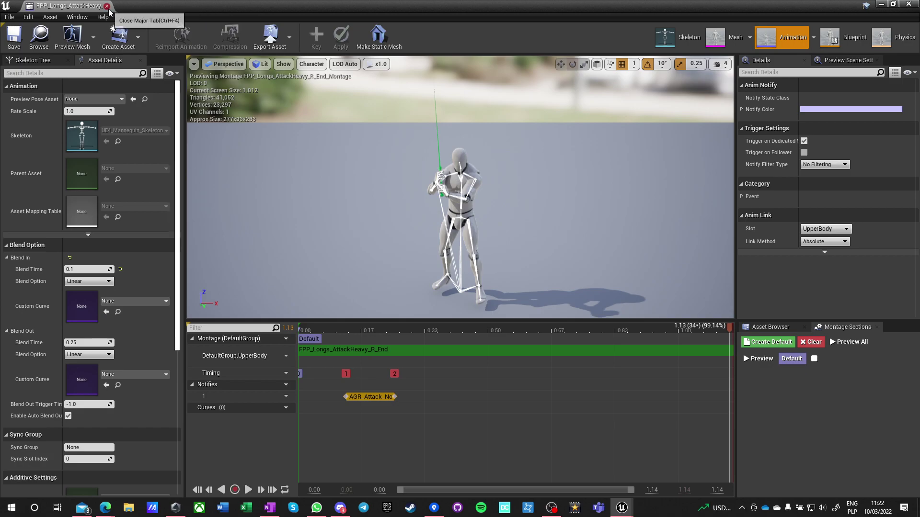
pyautogui.click(107, 6)
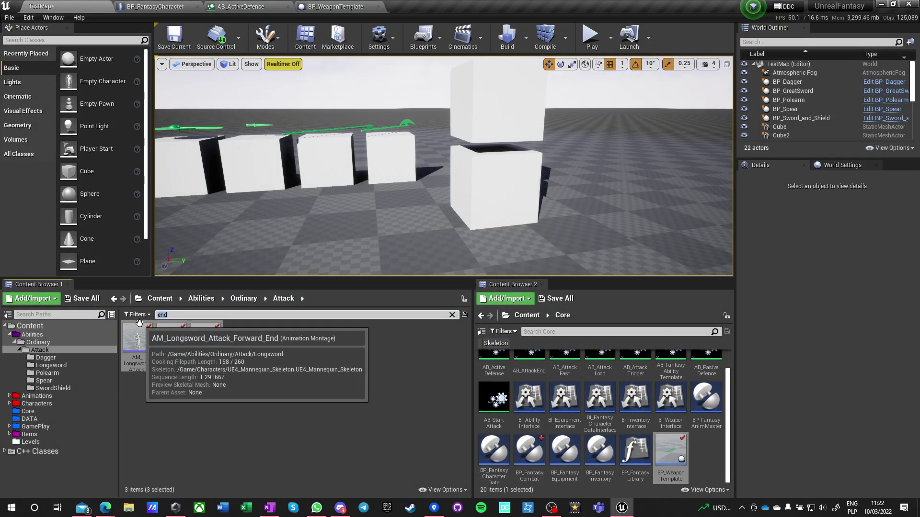
# Filter the Attack folder's assets by "light" and inspect the SnS light attack abilities, closing them and clearing the filter
pyautogui.write('up')
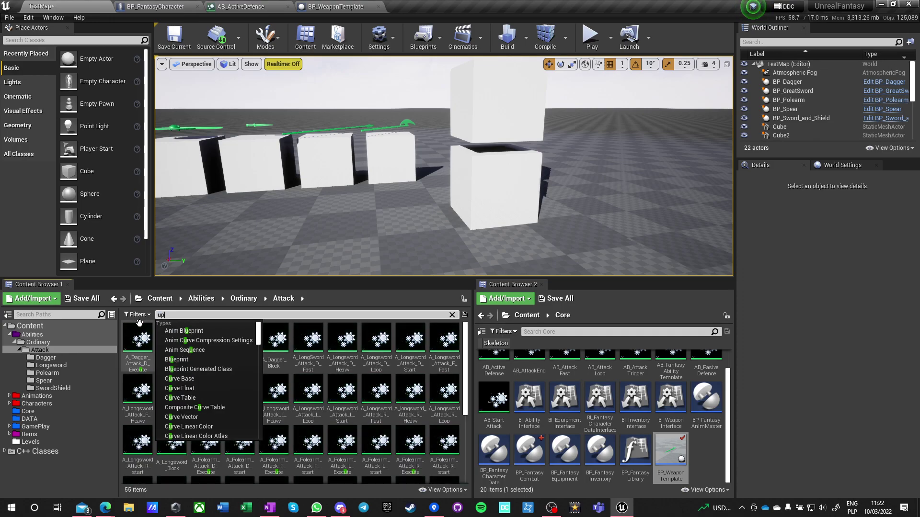
pyautogui.press('BackSpace')
pyautogui.press('BackSpace')
pyautogui.write('d')
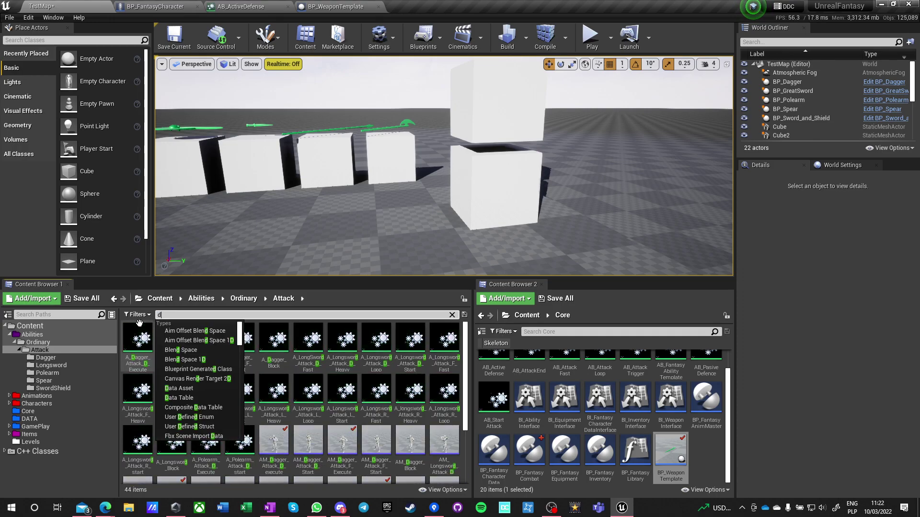
pyautogui.press('BackSpace')
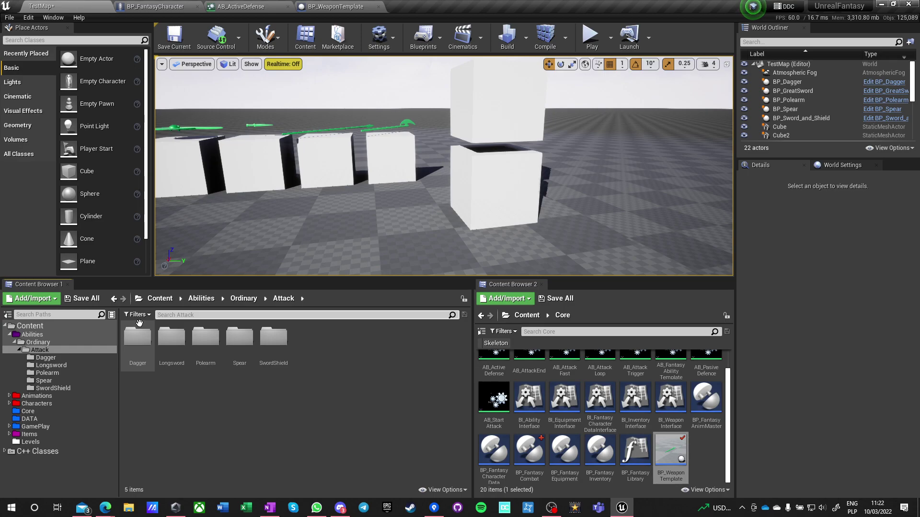
pyautogui.write('light')
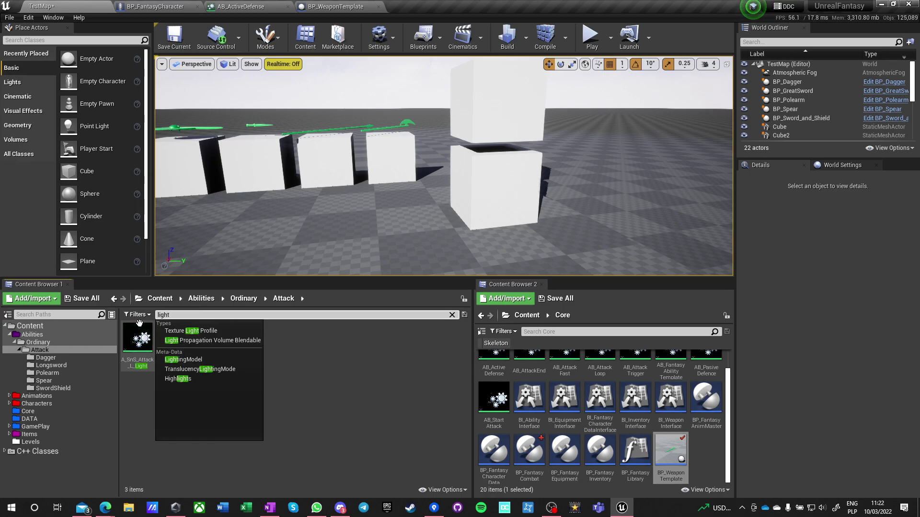
pyautogui.click(139, 397)
pyautogui.click(140, 352)
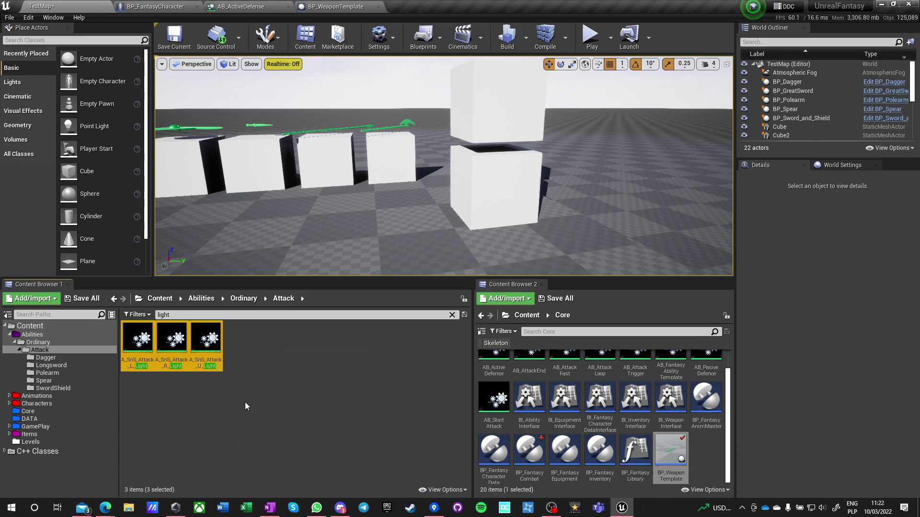
pyautogui.press('Return')
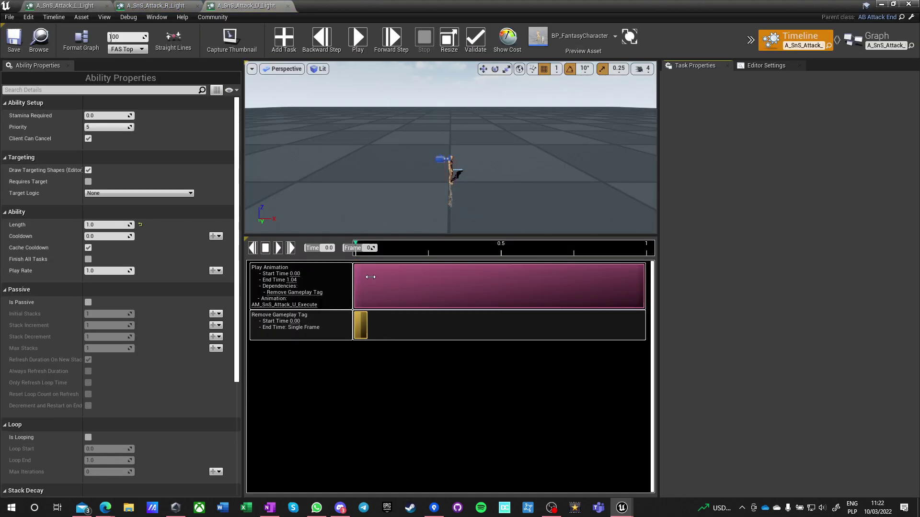
pyautogui.click(288, 6)
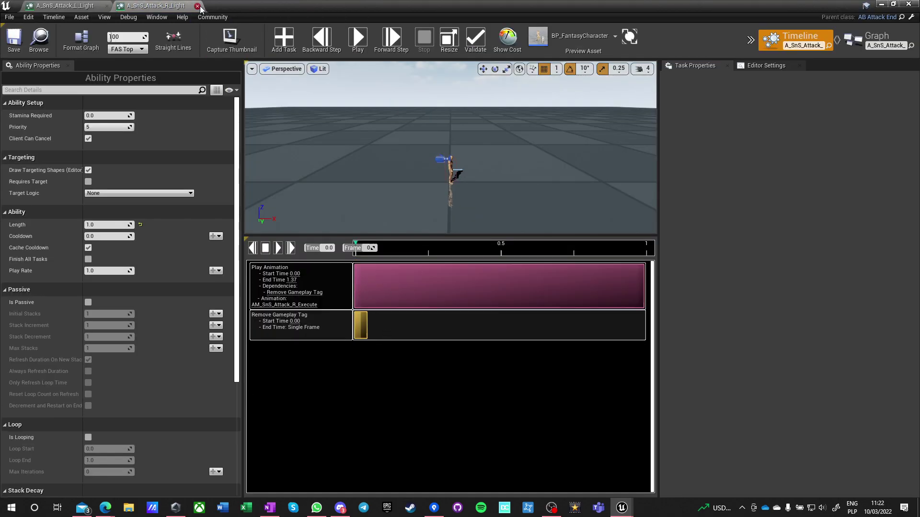
pyautogui.click(198, 6)
pyautogui.click(106, 6)
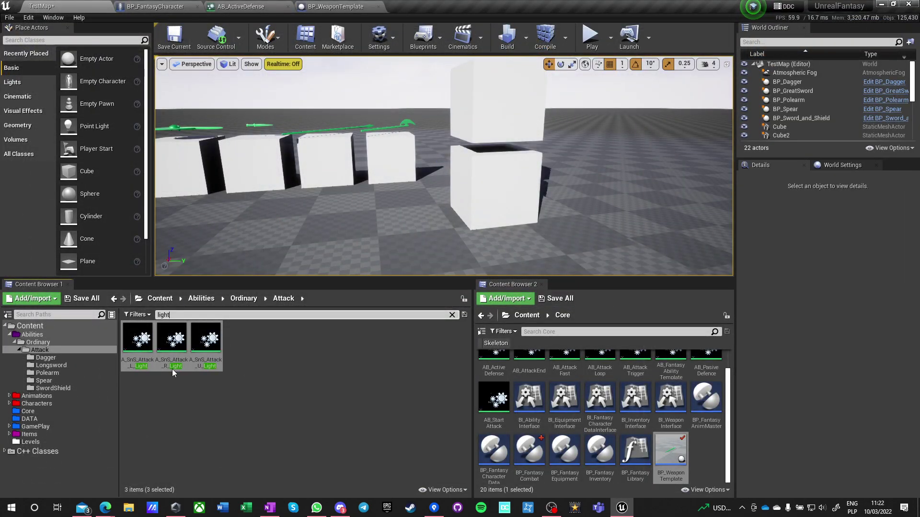
pyautogui.click(452, 316)
# Look through the attack montages in the Dagger folder
pyautogui.click(48, 358)
pyautogui.click(307, 345)
pyautogui.press('Right')
pyautogui.press('Right')
pyautogui.press('Right')
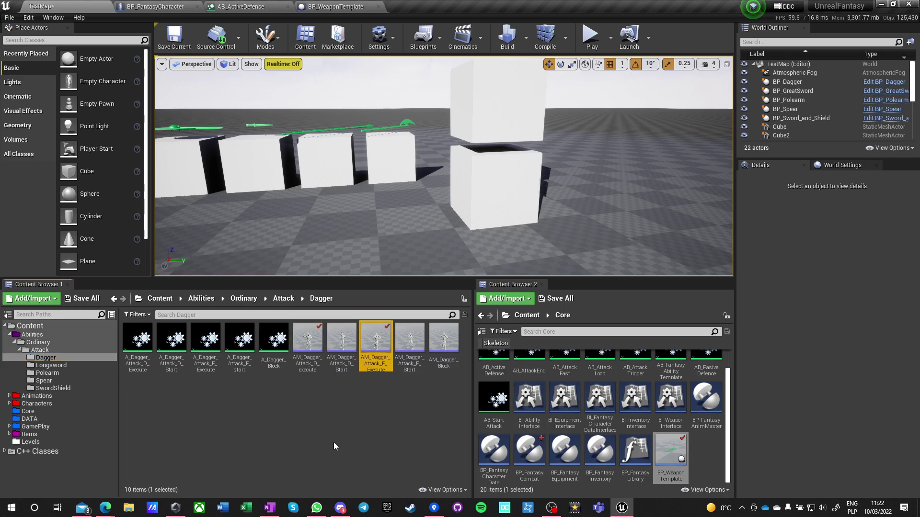
# Open the AM_Longsword_Attack_D_Heavy montage from the Longsword folder
pyautogui.click(51, 366)
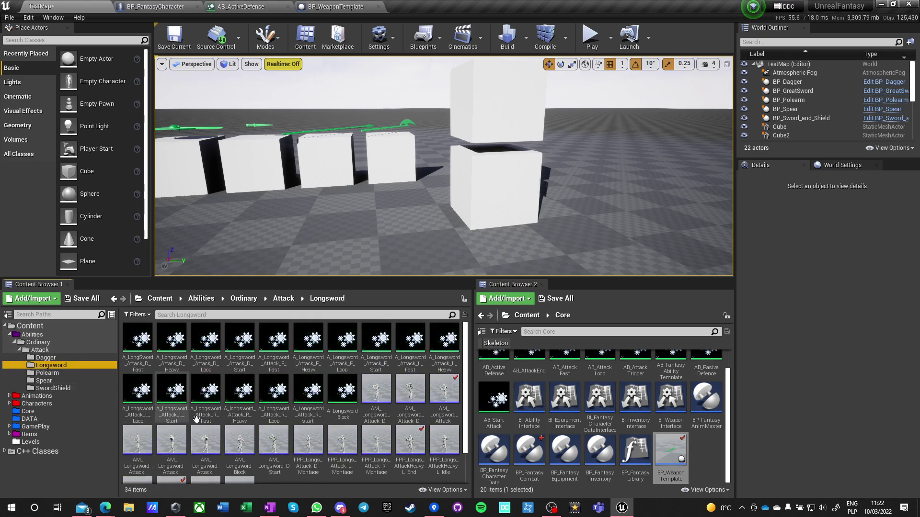
pyautogui.scroll(-1, 357, 420)
pyautogui.click(377, 357)
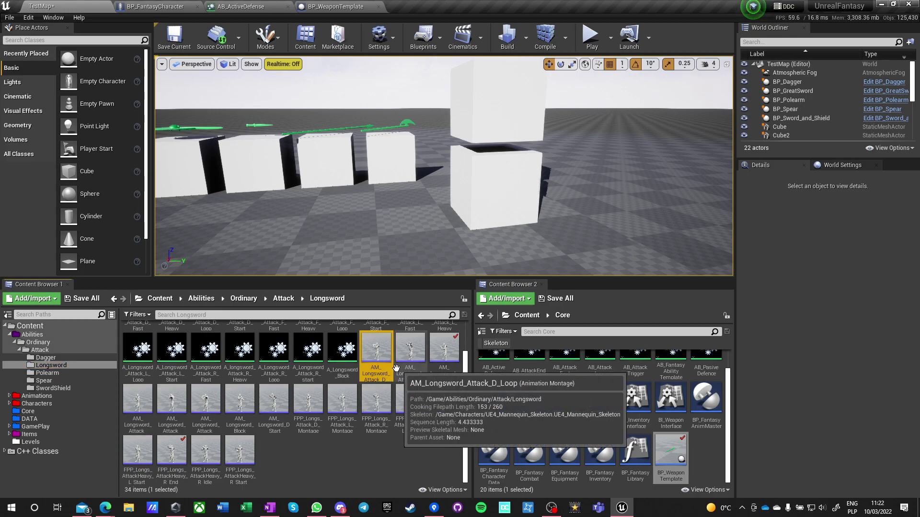
pyautogui.doubleClick(379, 369)
# Add an AGR Attack Notify State spanning about 0.08 to 0.26 s in AM_Longsword_Attack_D_Heavy, and save and close the montage
pyautogui.moveTo(347, 329)
pyautogui.mouseDown()
pyautogui.moveTo(310, 325)
pyautogui.moveTo(338, 329)
pyautogui.mouseUp()
pyautogui.rightClick(338, 397)
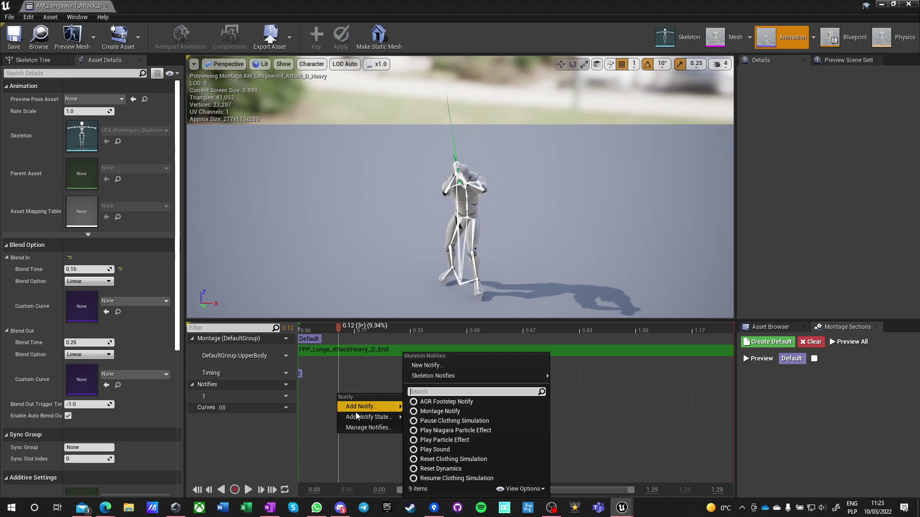
pyautogui.moveTo(370, 417)
pyautogui.click(451, 430)
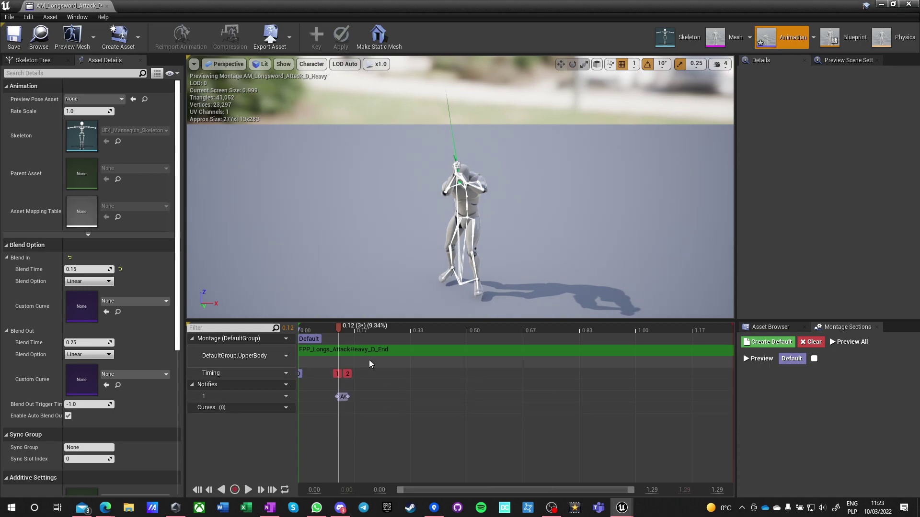
pyautogui.moveTo(340, 326); pyautogui.dragTo(385, 335)
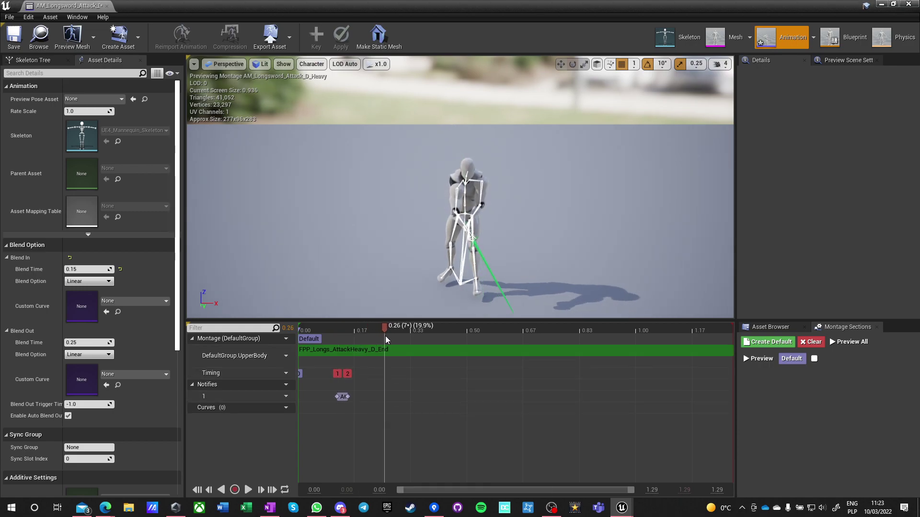
pyautogui.moveTo(349, 397)
pyautogui.mouseDown()
pyautogui.moveTo(386, 393)
pyautogui.moveTo(324, 396)
pyautogui.mouseUp()
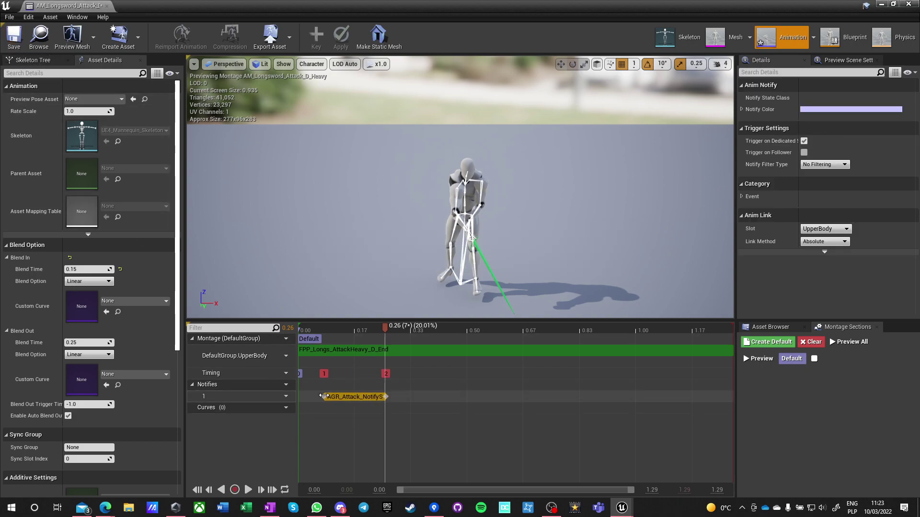
pyautogui.click(6, 39)
pyautogui.click(107, 5)
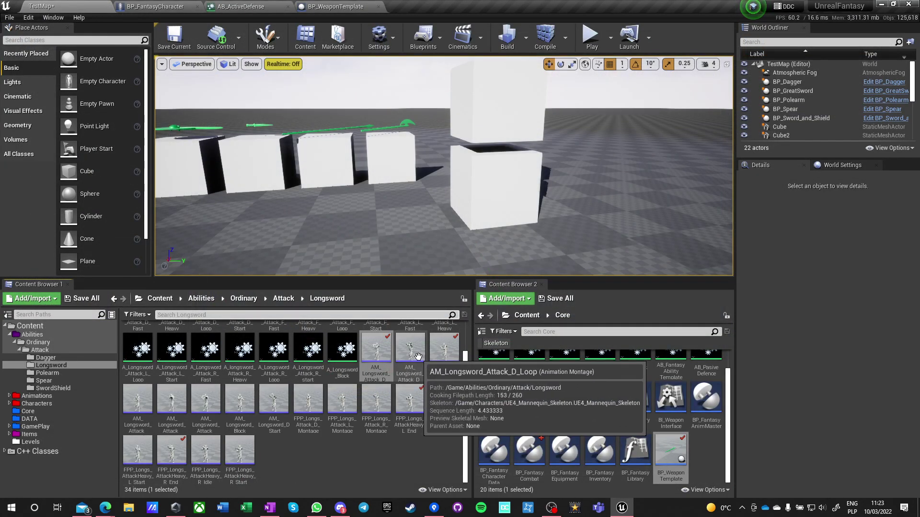
# Check AM_Longsword_Attack_Forward_End for its notify state, and open the AM_Longsword_Attack_Forward_Fast montage
pyautogui.doubleClick(440, 357)
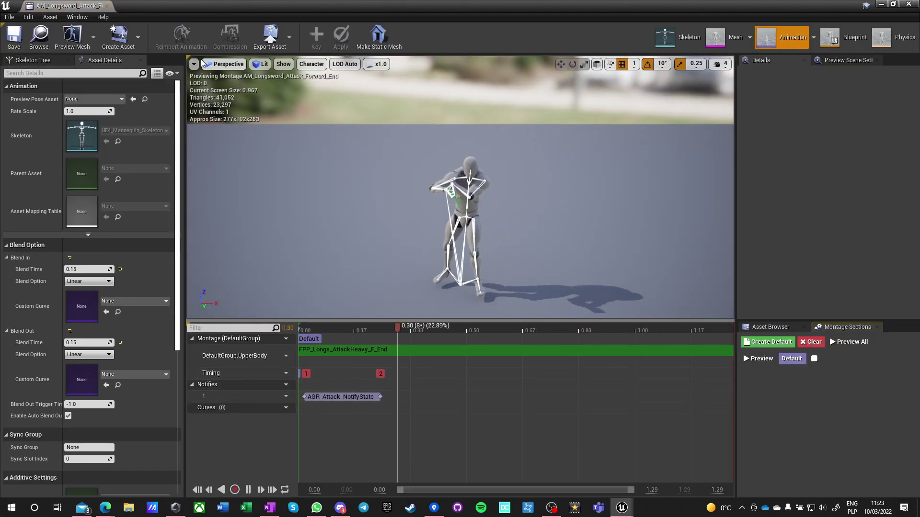
pyautogui.click(107, 6)
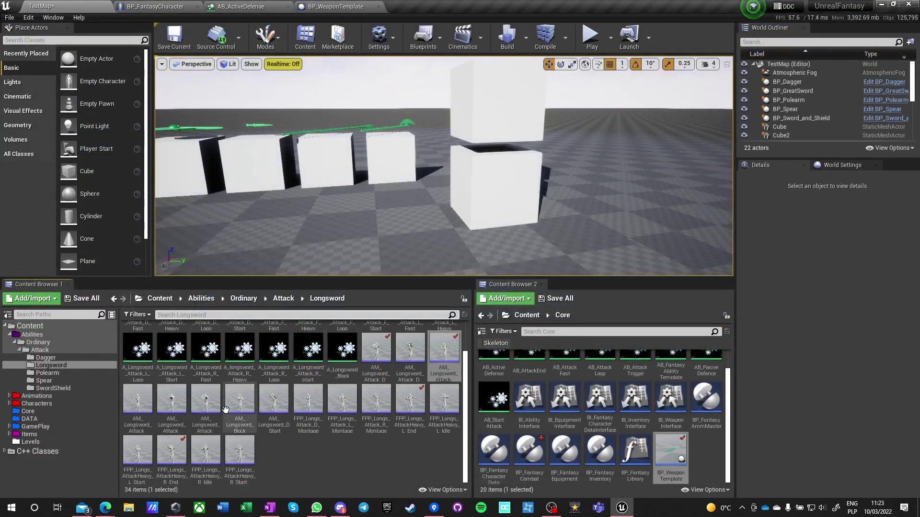
pyautogui.doubleClick(135, 405)
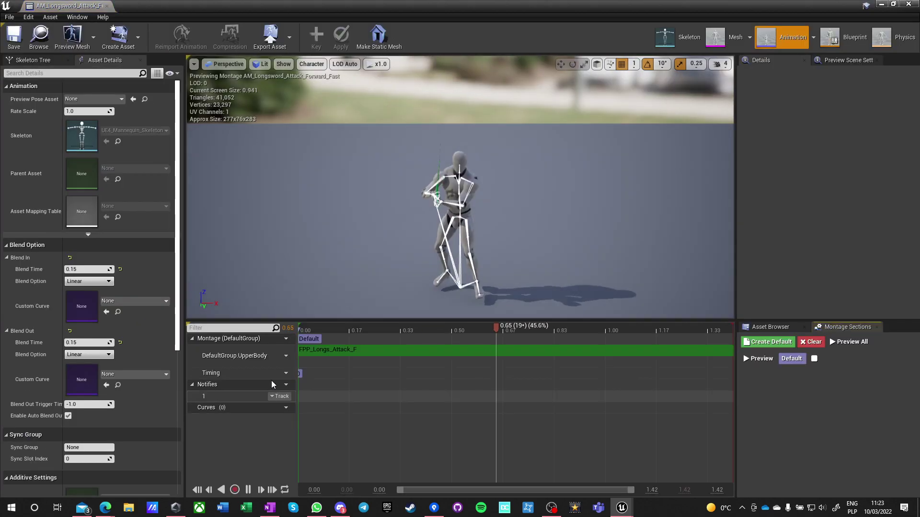
# Add an AGR Attack Notify State spanning about 0.14 to 0.33 s in AM_Longsword_Attack_Forward_Fast, and save and close the montage
pyautogui.click(331, 327)
pyautogui.moveTo(332, 328)
pyautogui.mouseDown()
pyautogui.moveTo(307, 329)
pyautogui.moveTo(342, 334)
pyautogui.mouseUp()
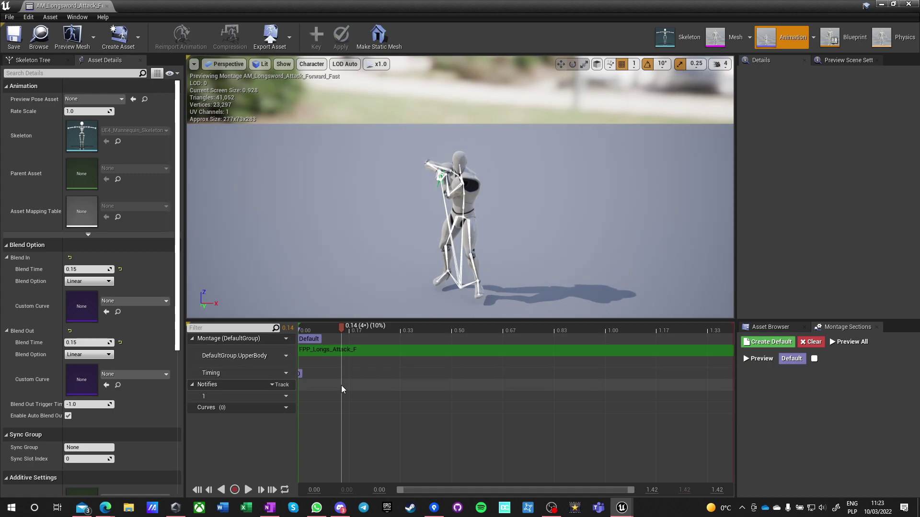
pyautogui.rightClick(341, 397)
pyautogui.moveTo(372, 418)
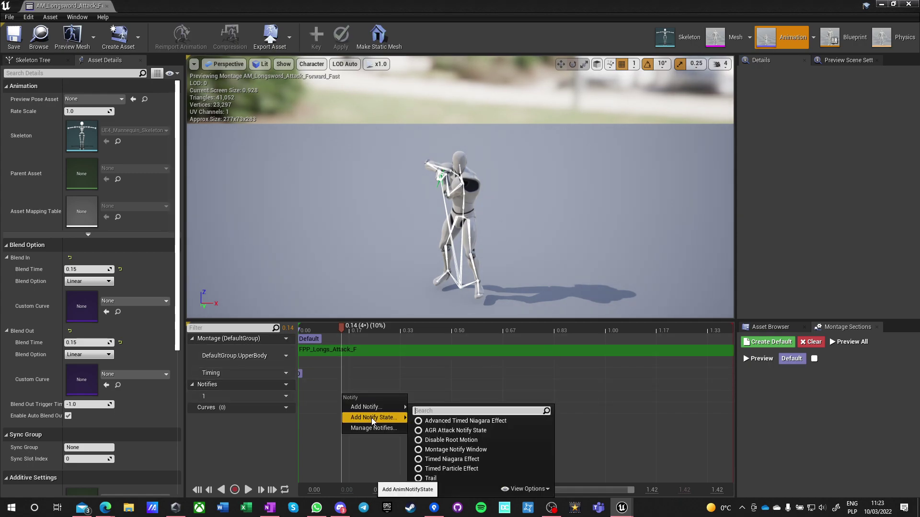
pyautogui.click(436, 432)
pyautogui.moveTo(341, 327); pyautogui.dragTo(401, 332)
pyautogui.moveTo(357, 397); pyautogui.dragTo(379, 396)
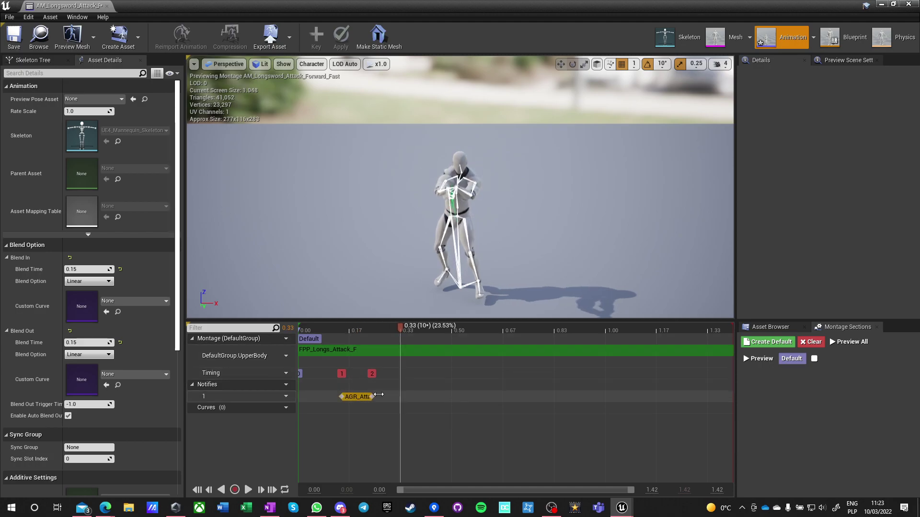
pyautogui.click(402, 394)
pyautogui.click(12, 34)
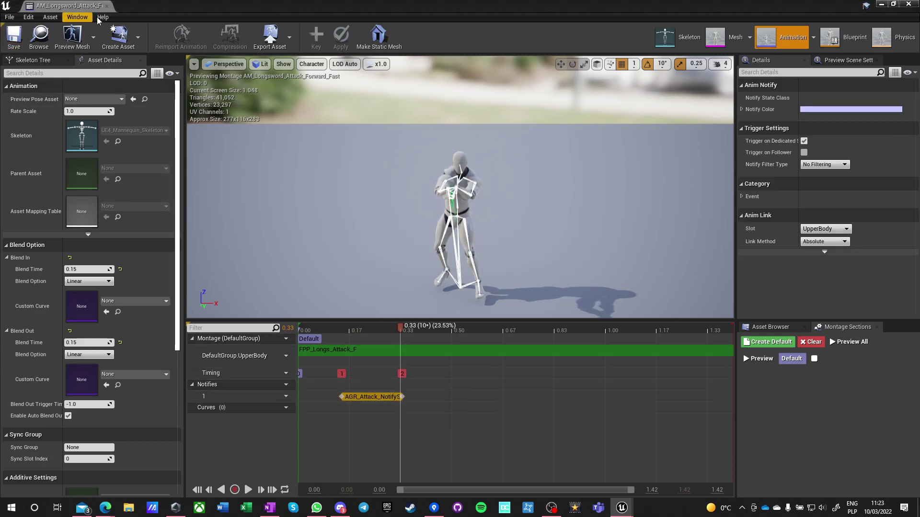
pyautogui.click(107, 7)
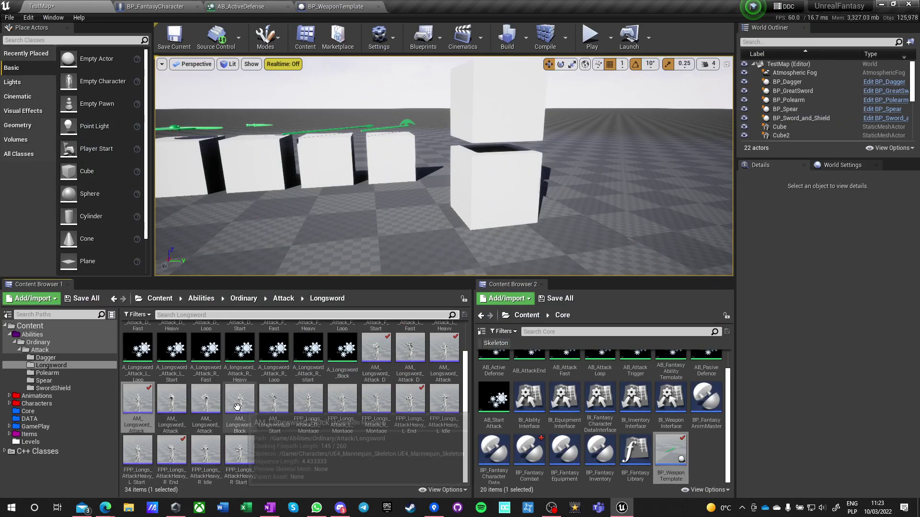
# Add an AGR Attack Notify State spanning about 0.18 to 0.39 s in FPP_Longs_Attack_D_Montage, and save and close the montage
pyautogui.doubleClick(309, 403)
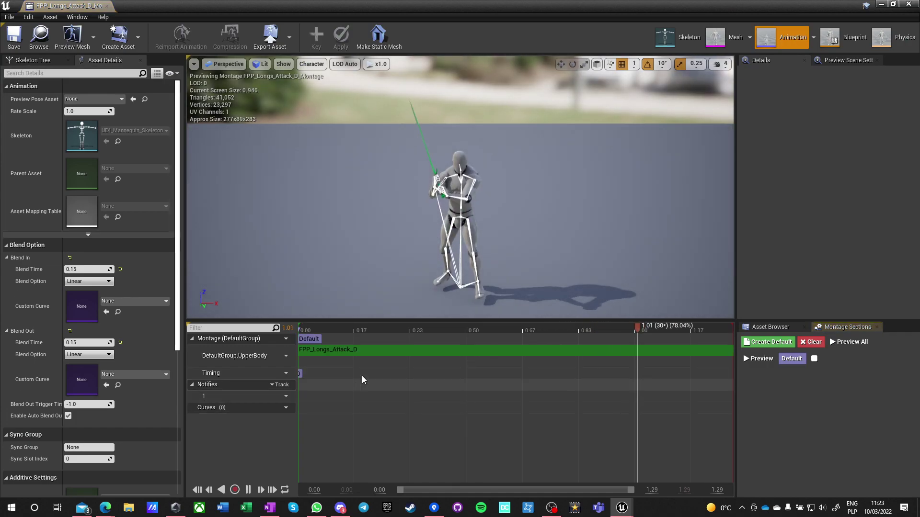
pyautogui.moveTo(331, 328); pyautogui.dragTo(358, 338)
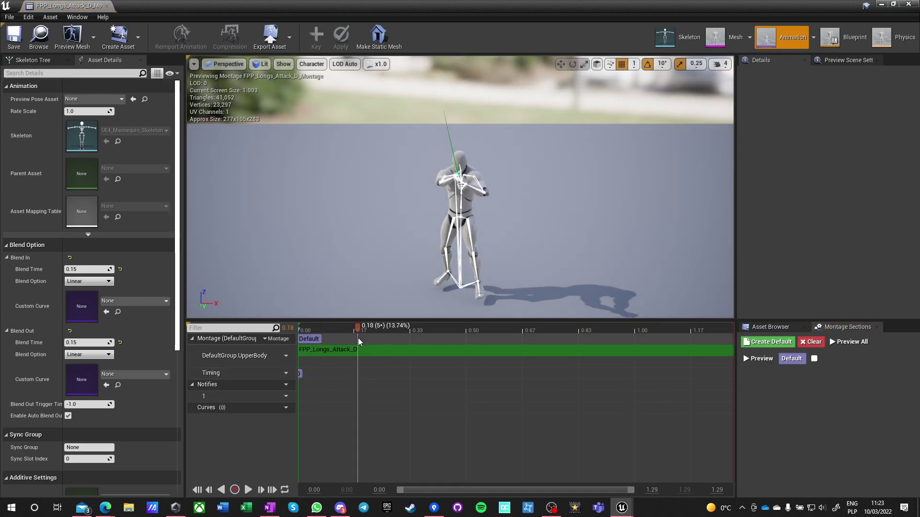
pyautogui.rightClick(356, 395)
pyautogui.moveTo(376, 420)
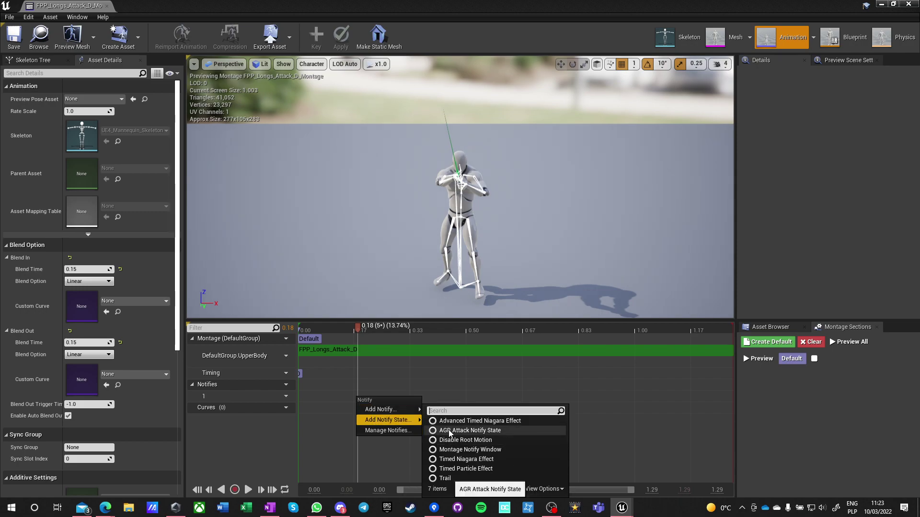
pyautogui.click(450, 434)
pyautogui.moveTo(359, 330); pyautogui.dragTo(430, 346)
pyautogui.moveTo(368, 396); pyautogui.dragTo(432, 396)
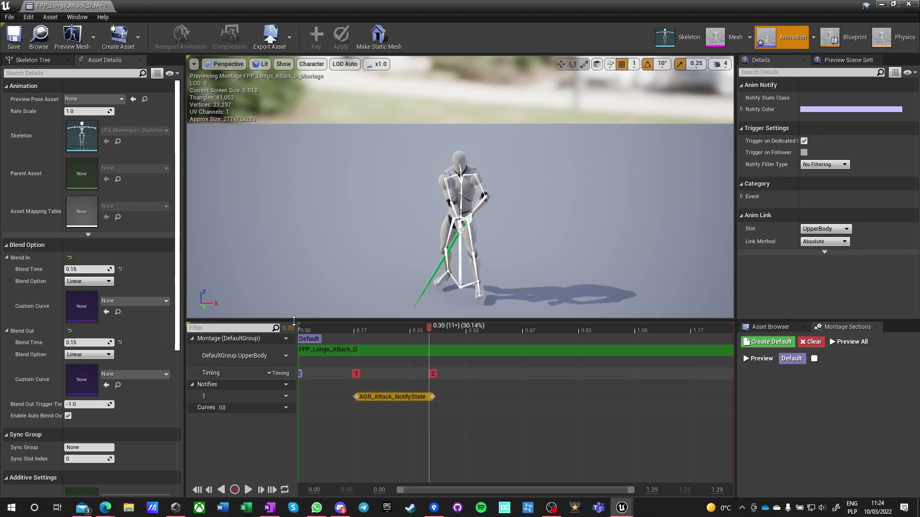
pyautogui.click(108, 6)
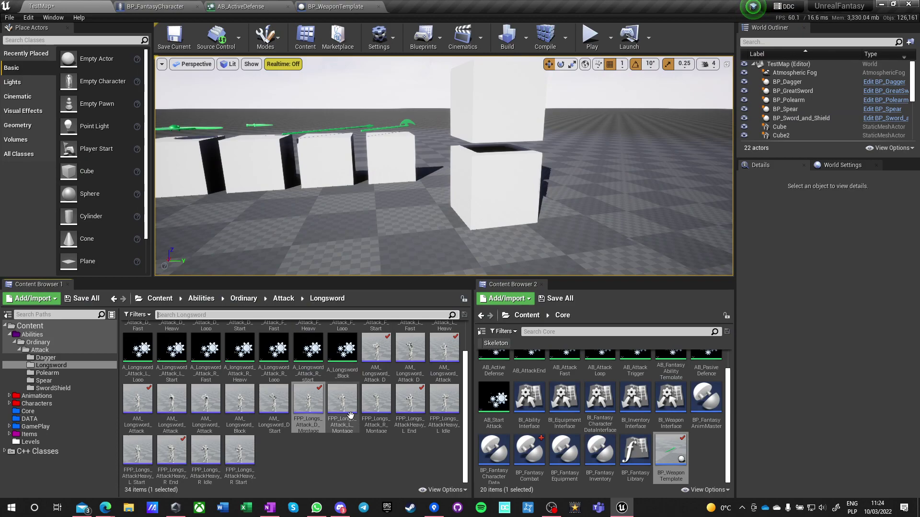
# Add an AGR Attack Notify State spanning about 0.21 to 0.40 s in FPP_Longs_Attack_L_Montage, and save and close the montage
pyautogui.click(338, 405)
pyautogui.doubleClick(342, 403)
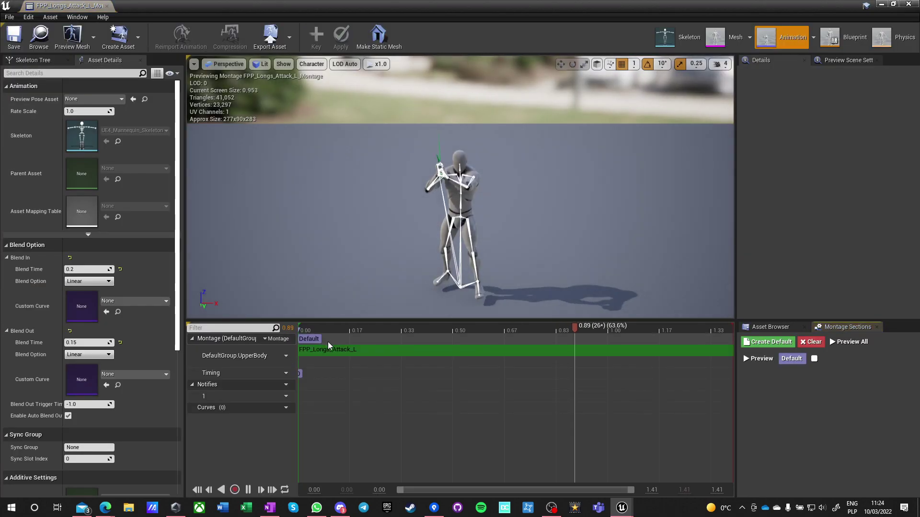
pyautogui.moveTo(331, 326); pyautogui.dragTo(373, 336)
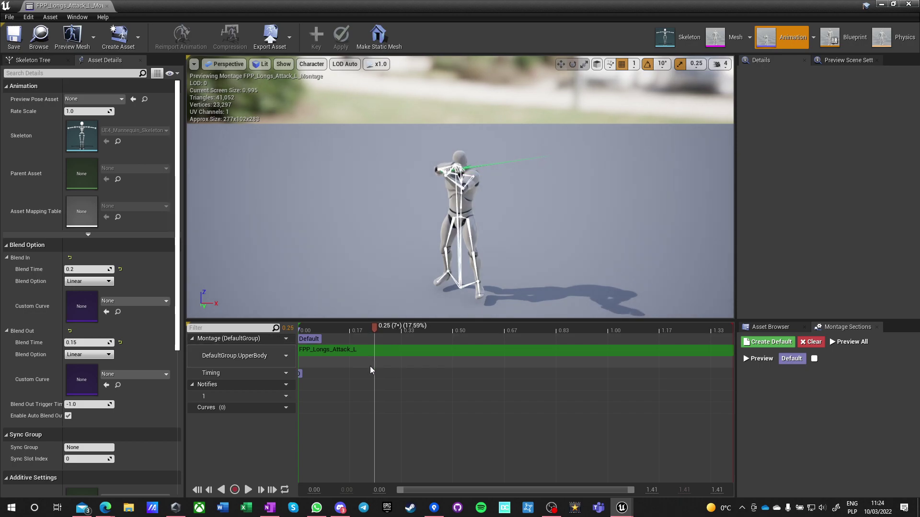
pyautogui.rightClick(372, 394)
pyautogui.moveTo(403, 417)
pyautogui.click(474, 430)
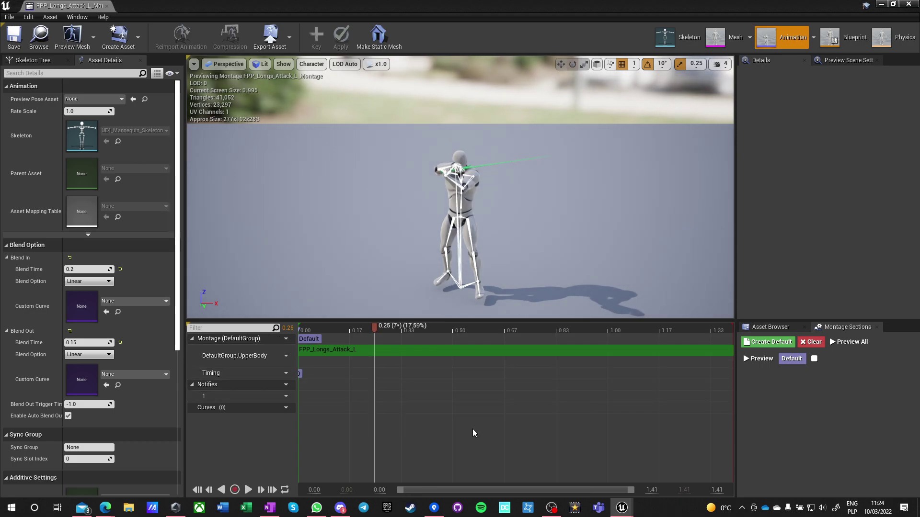
pyautogui.moveTo(374, 329); pyautogui.dragTo(421, 332)
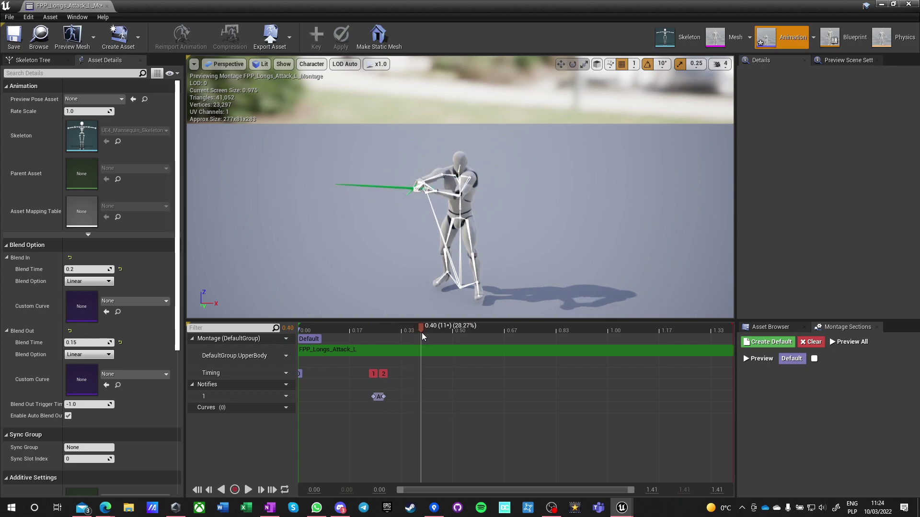
pyautogui.moveTo(383, 397); pyautogui.dragTo(423, 396)
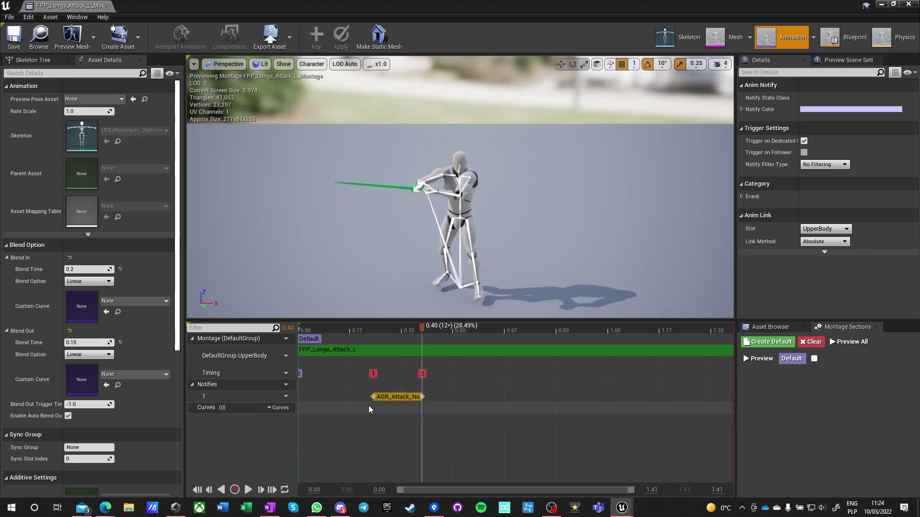
pyautogui.moveTo(373, 400); pyautogui.dragTo(366, 396)
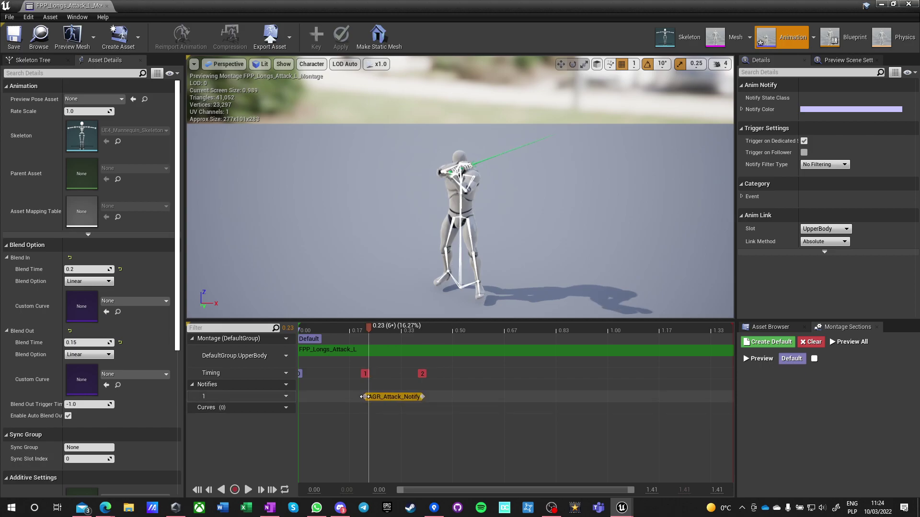
pyautogui.click(107, 7)
# Add an AGR Attack Notify State spanning about 0.17 to 0.35 s in FPP_Longs_Attack_R_Montage, and save and close the montage
pyautogui.doubleClick(376, 402)
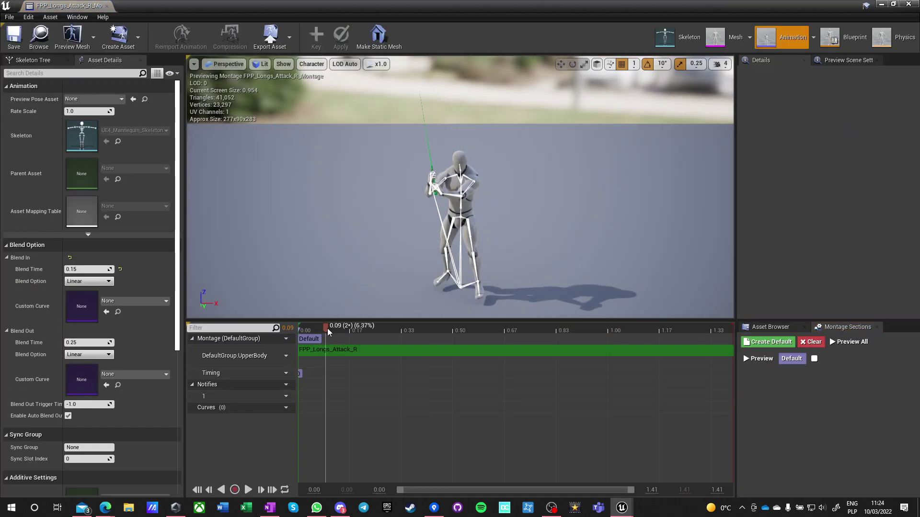
pyautogui.click(350, 328)
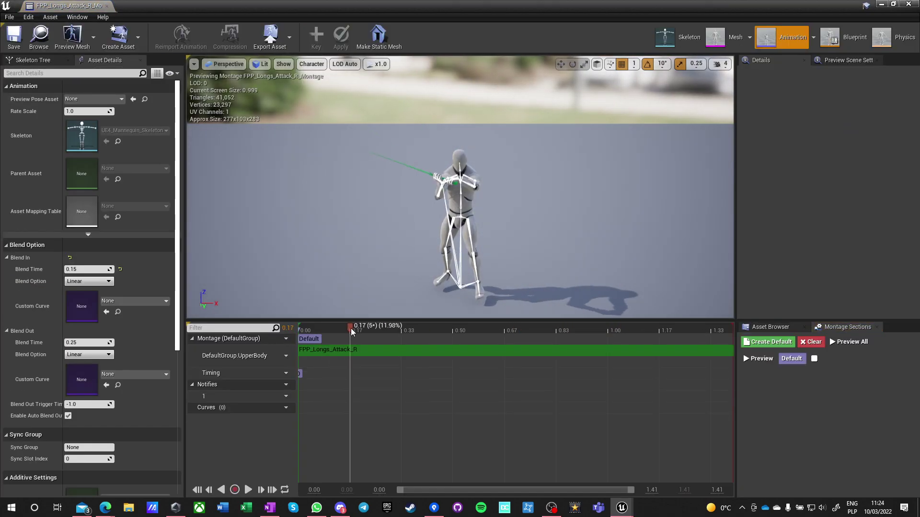
pyautogui.rightClick(350, 395)
pyautogui.moveTo(378, 418)
pyautogui.click(445, 431)
pyautogui.moveTo(349, 330); pyautogui.dragTo(405, 330)
pyautogui.moveTo(363, 397); pyautogui.dragTo(408, 396)
pyautogui.click(18, 39)
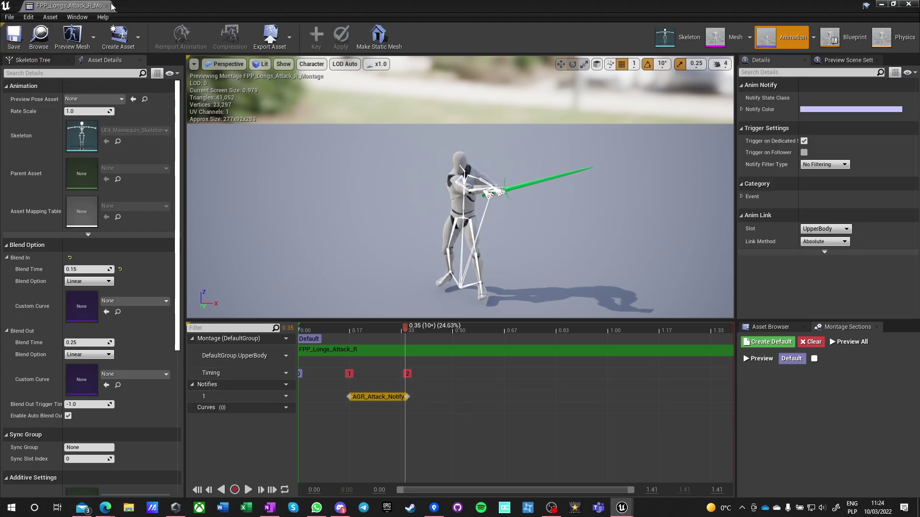
pyautogui.click(106, 6)
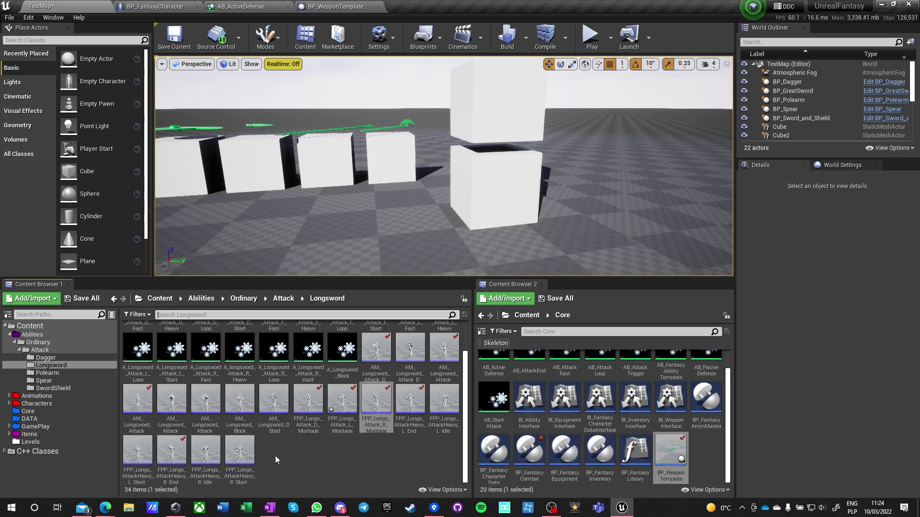
# Review the montages in the Polearm, Spear and SwordShield folders, and return to the root Content folder
pyautogui.click(295, 456)
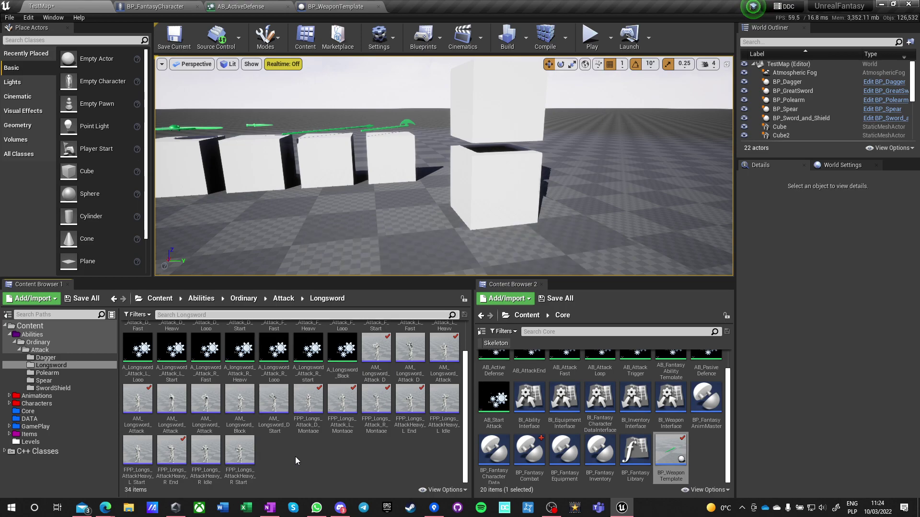
pyautogui.click(50, 373)
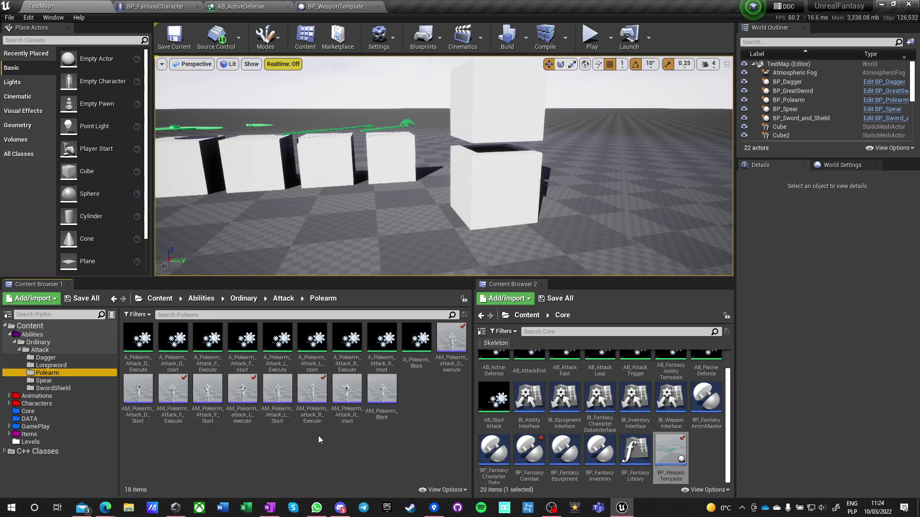
pyautogui.click(44, 381)
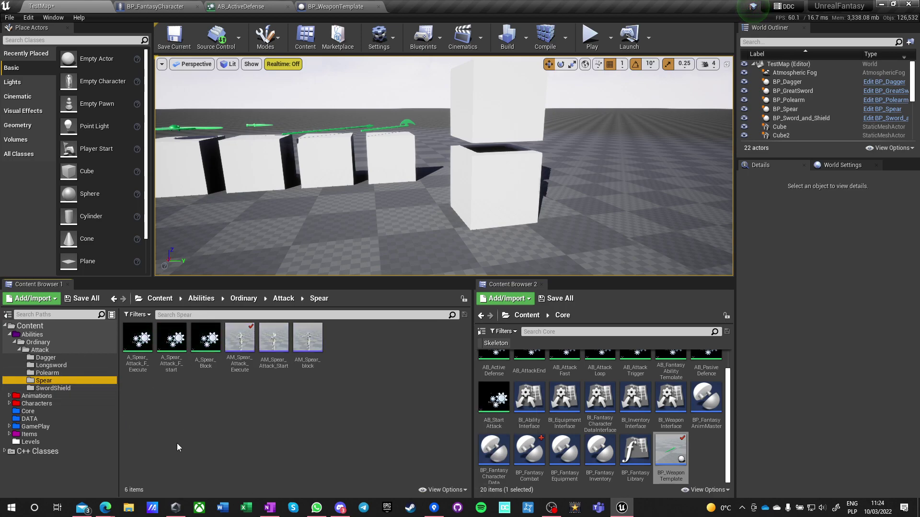
pyautogui.click(51, 388)
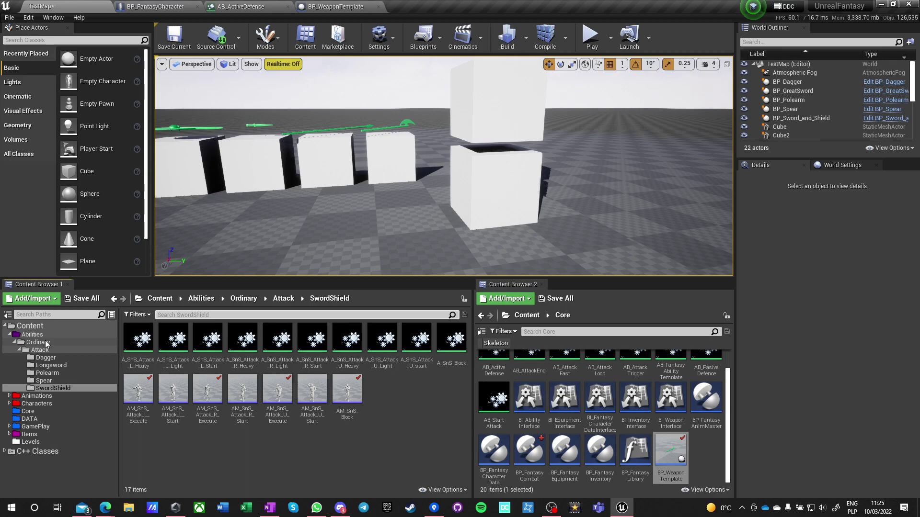
pyautogui.click(29, 326)
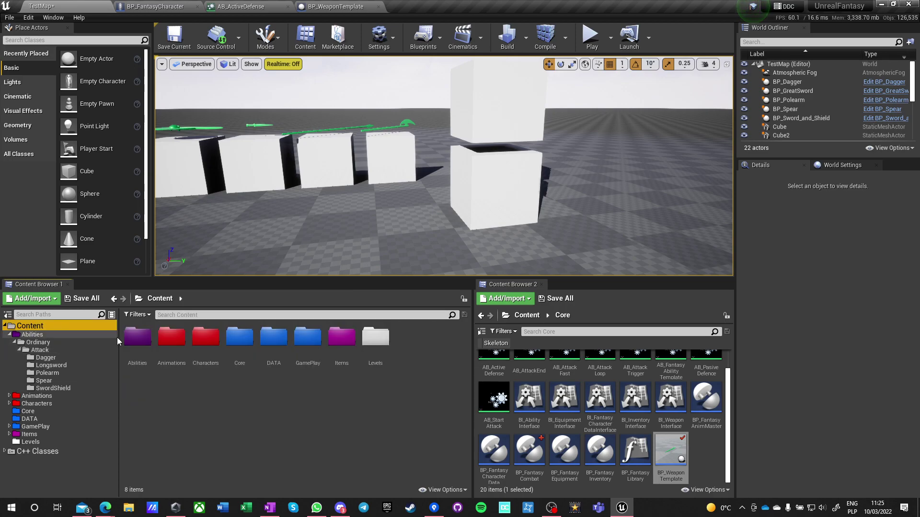
# Play the level in full screen and swing the longsword in open space to examine its attack traces
pyautogui.click(591, 36)
pyautogui.press('F11')
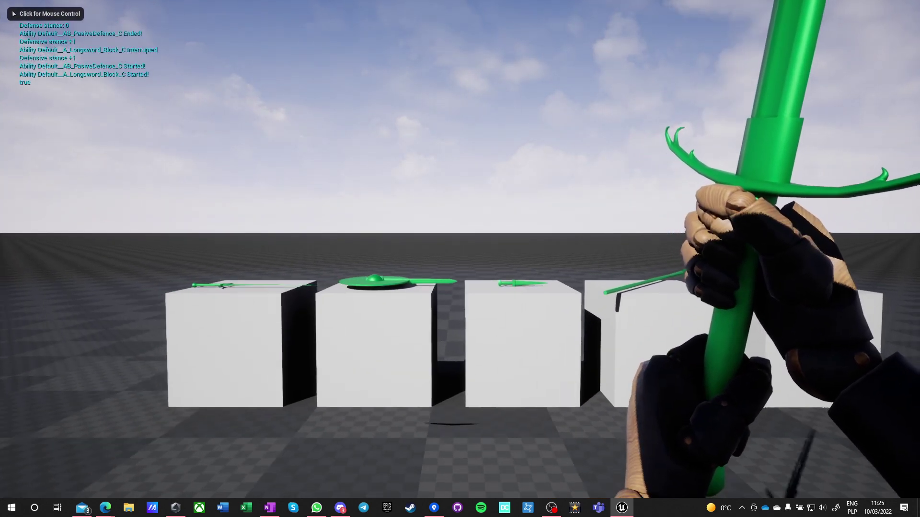
pyautogui.click(460, 259)
pyautogui.press('s')
pyautogui.press('d')
pyautogui.click(460, 258)
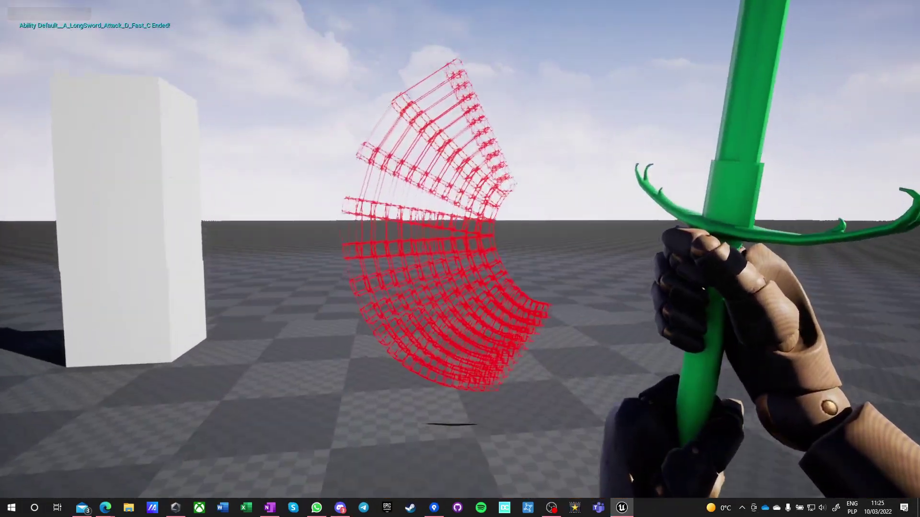
pyautogui.click(460, 259)
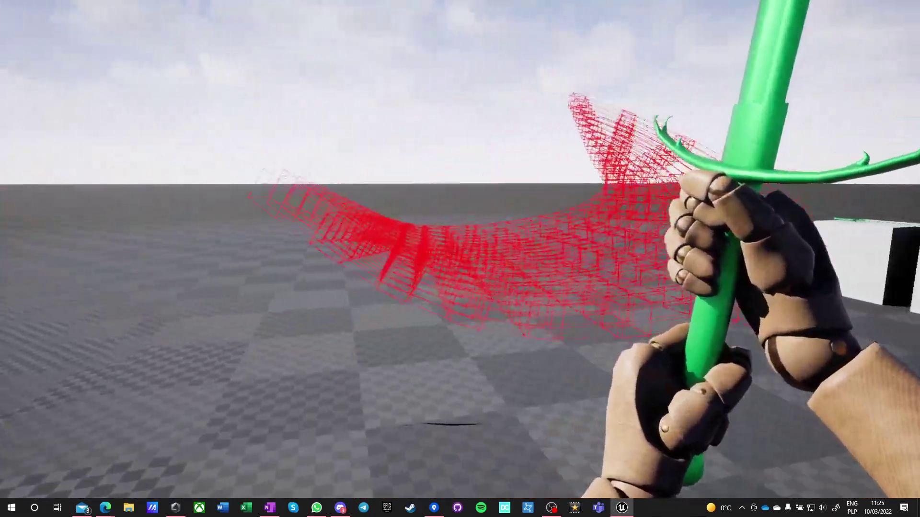
pyautogui.rightClick(460, 259)
pyautogui.rightClick(460, 259)
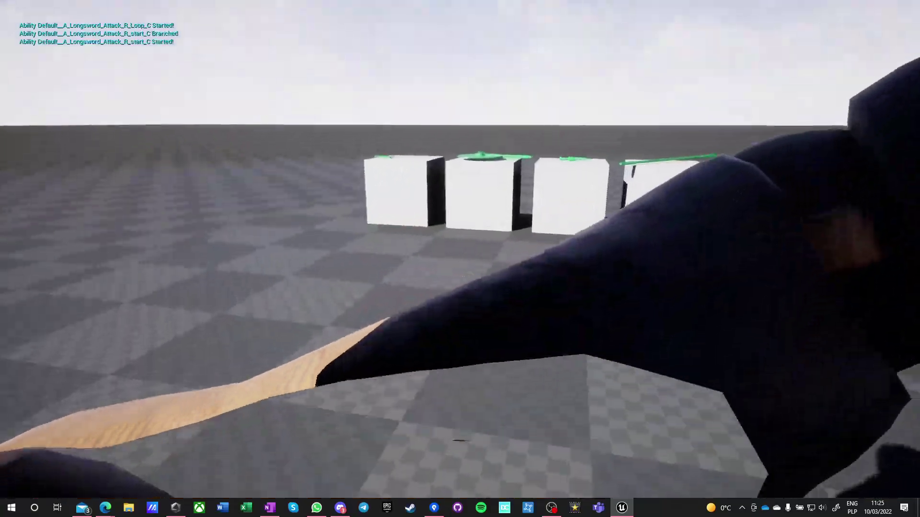
# Swing the longsword at the white cubes and the floor to examine where its traces register hits
pyautogui.press('w')
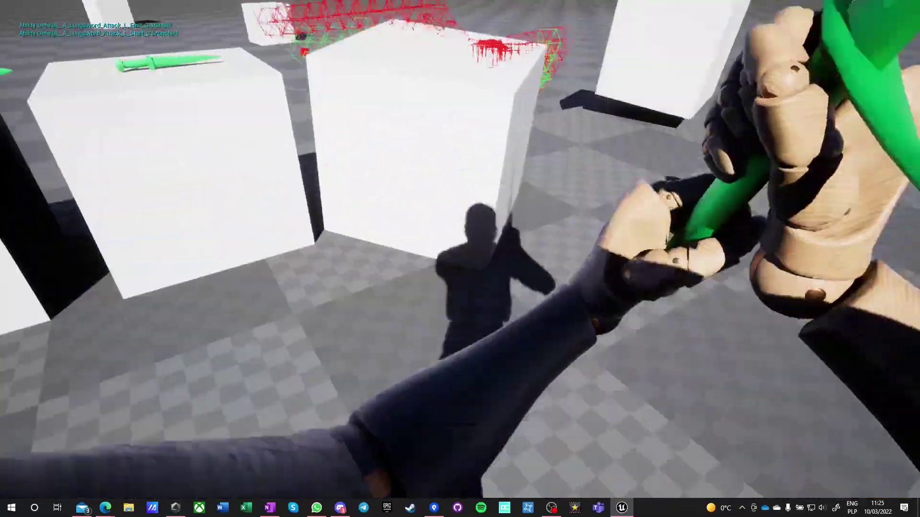
pyautogui.press('s')
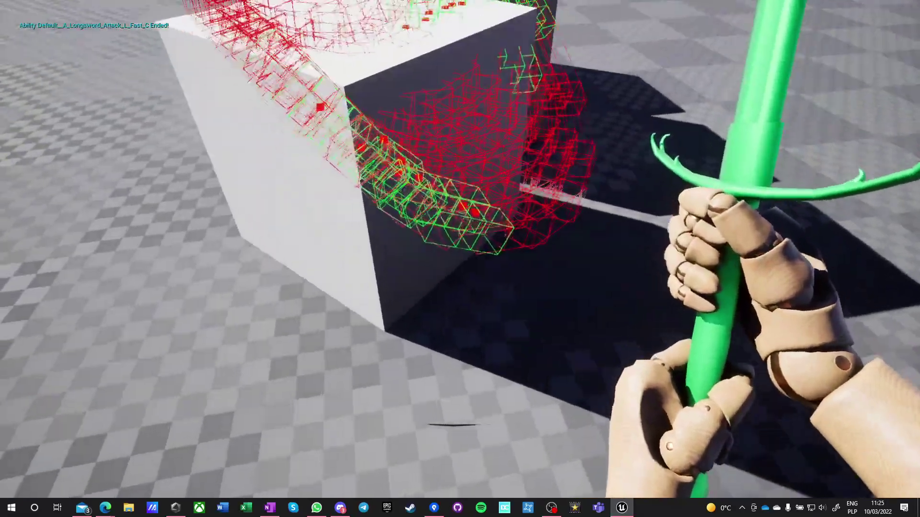
pyautogui.press('a')
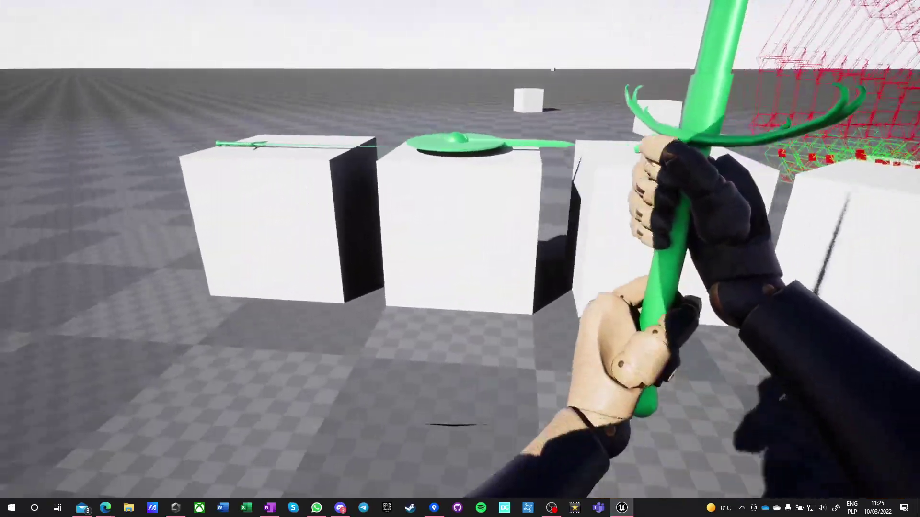
pyautogui.click(460, 258)
pyautogui.press('w')
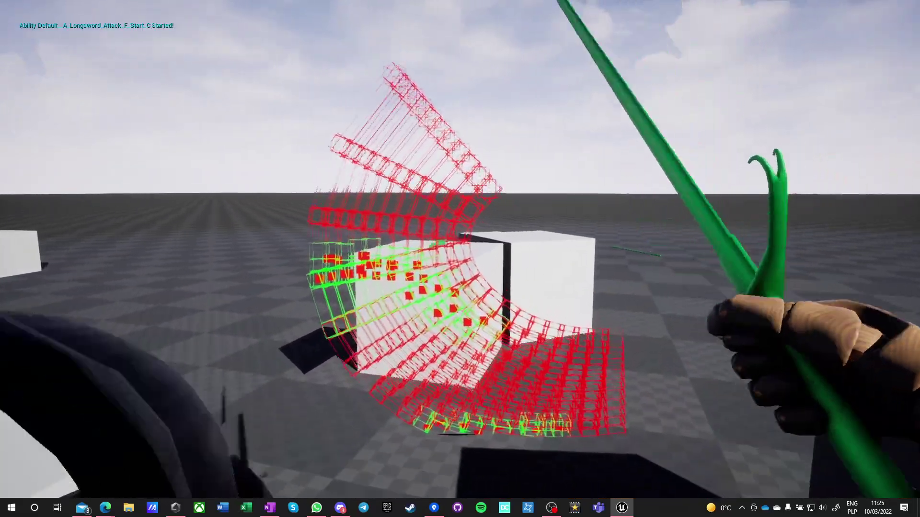
pyautogui.click(460, 259)
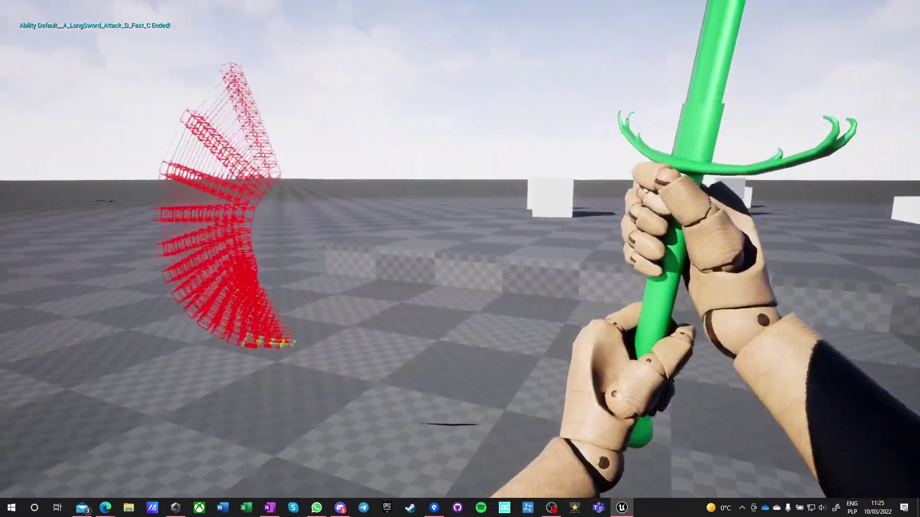
# Walk back to the weapon cubes, switch to the spear, and perform forward thrusts to examine its traces
pyautogui.press('w')
pyautogui.press('w')
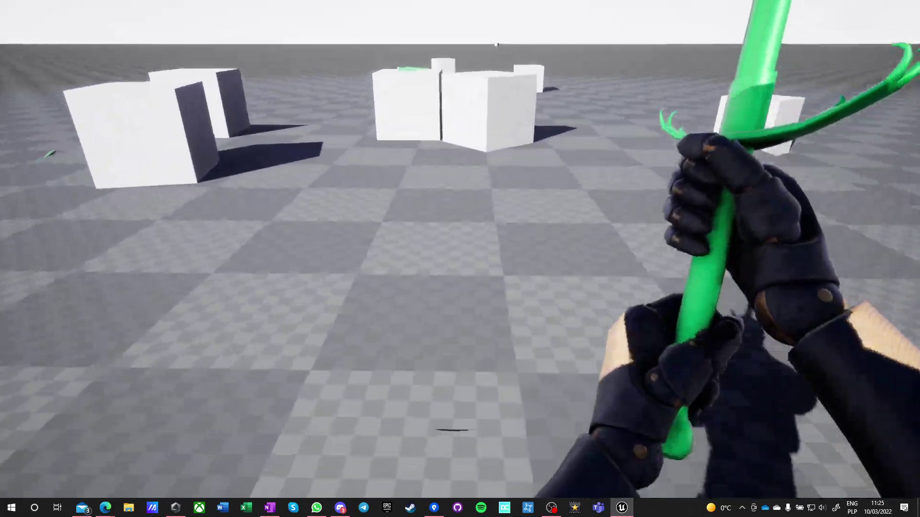
pyautogui.press('2')
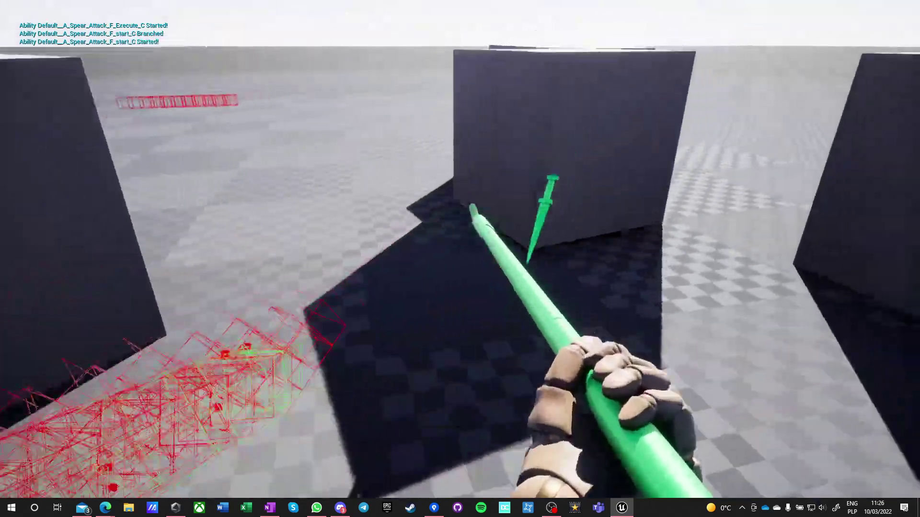
pyautogui.press('w')
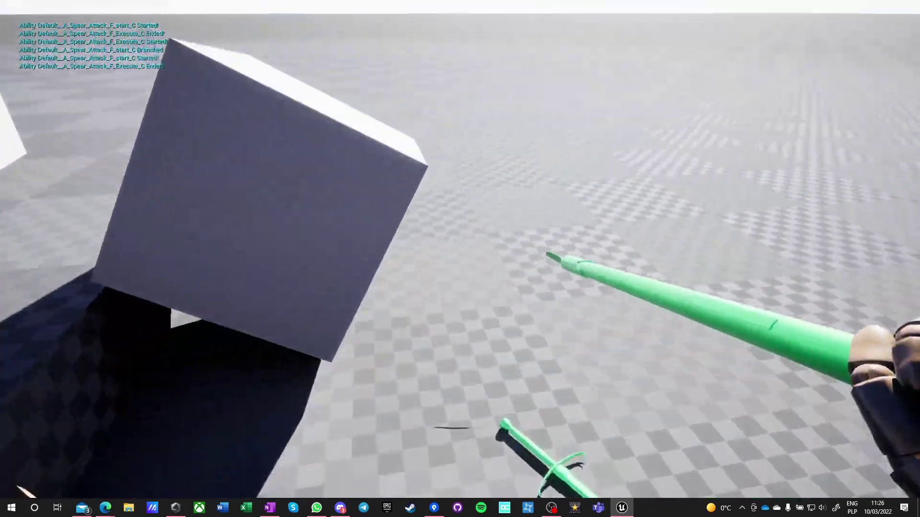
pyautogui.press('w')
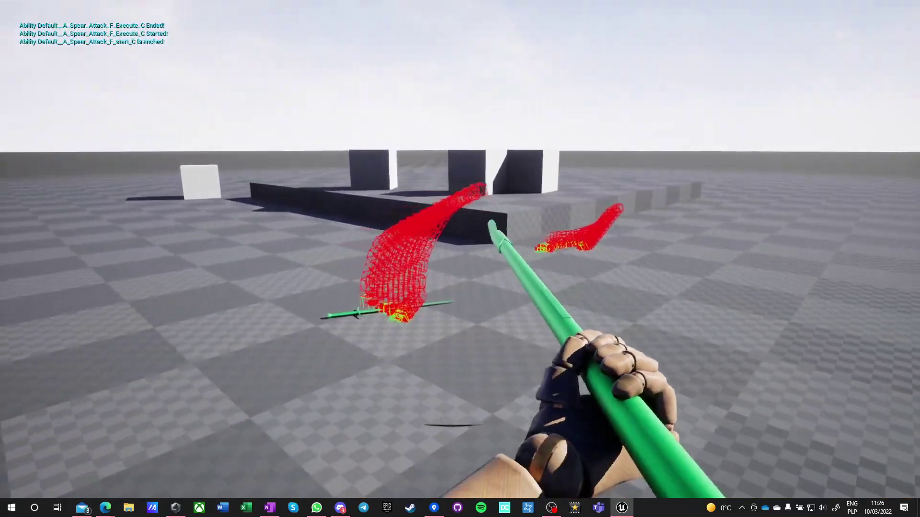
# Switch to the polearm and swing it in different directions in open space to examine its attack traces
pyautogui.press('a')
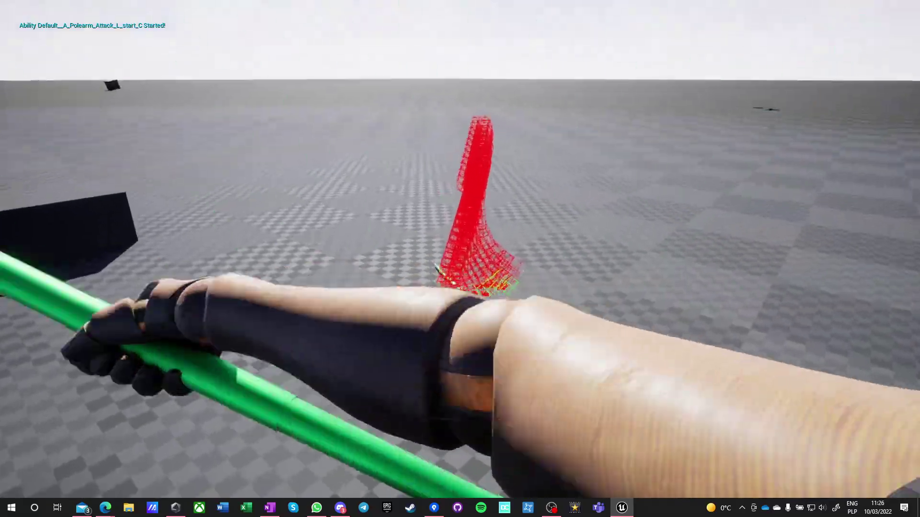
pyautogui.press('d')
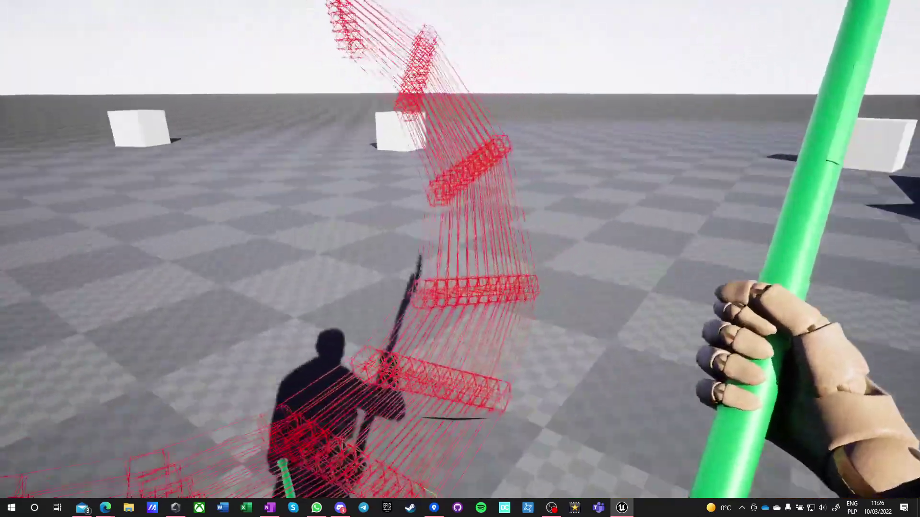
pyautogui.click(459, 259)
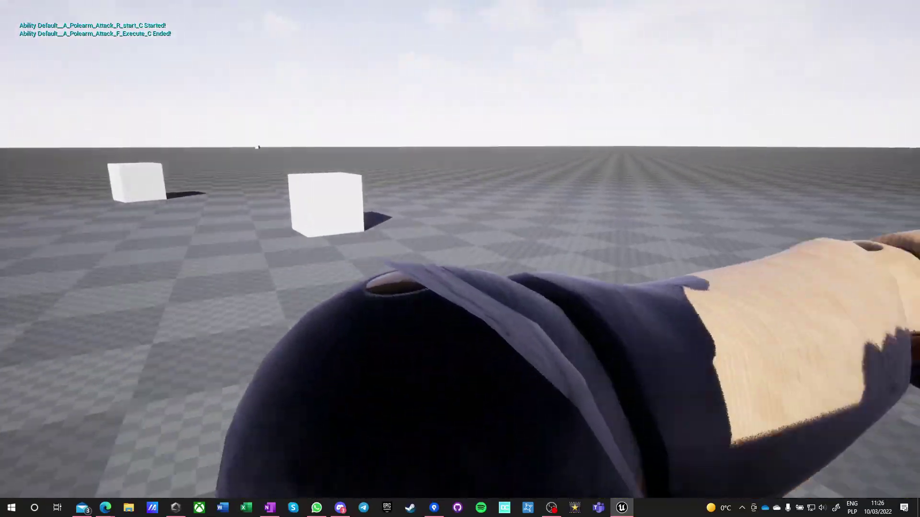
pyautogui.press('w')
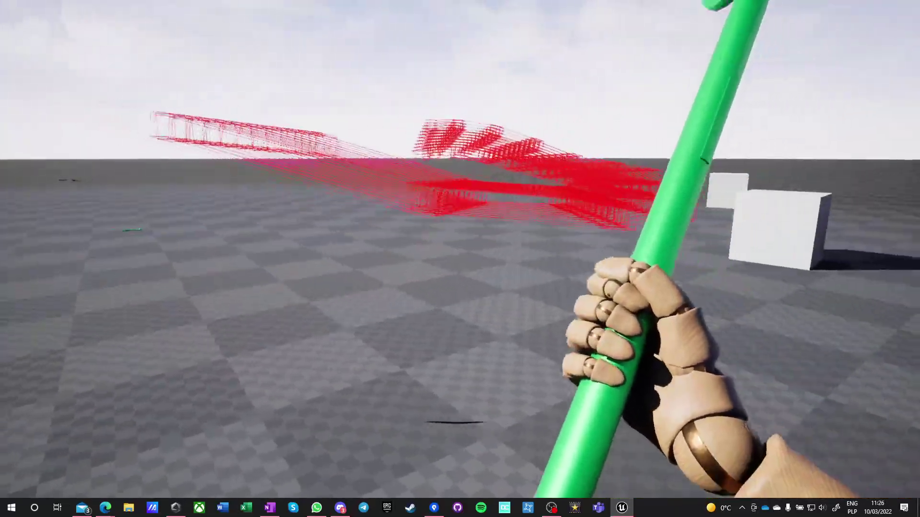
pyautogui.click(460, 258)
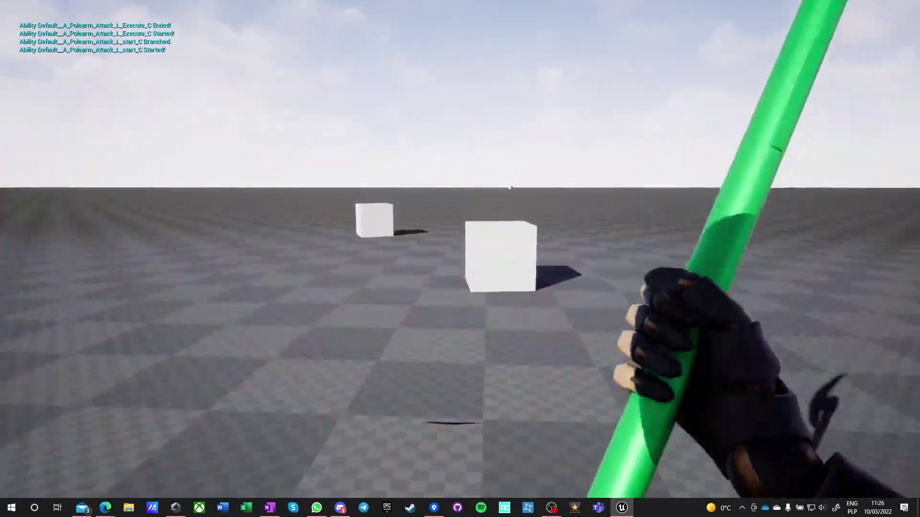
# Attack the white cubes and the floor with the polearm to examine where its traces register hits
pyautogui.press('w')
pyautogui.click(460, 259)
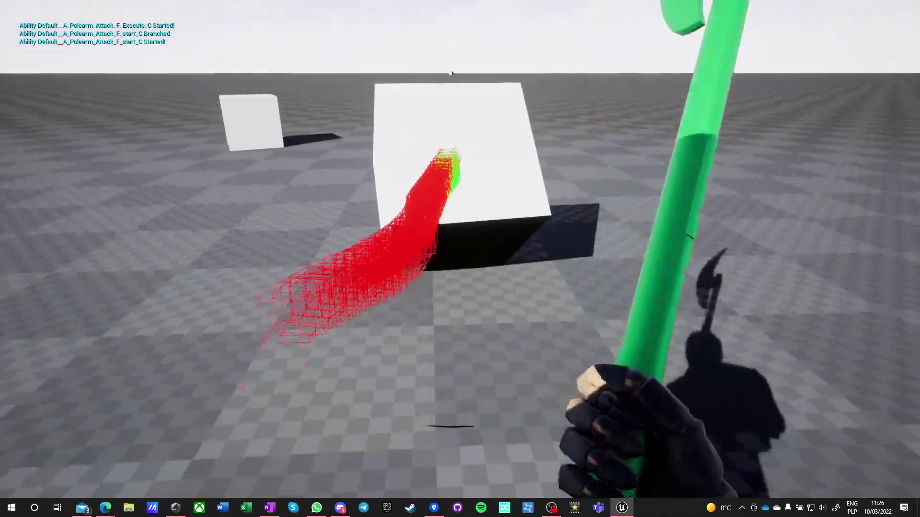
pyautogui.click(460, 259)
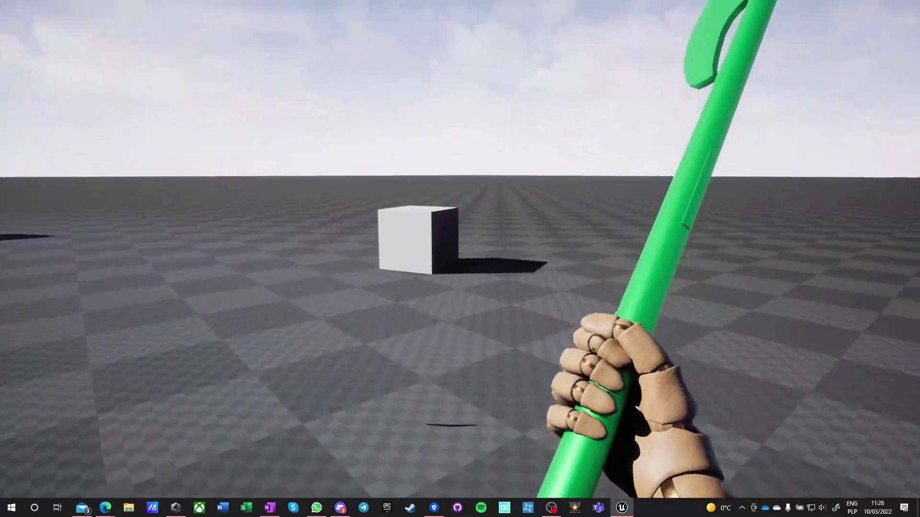
pyautogui.click(460, 258)
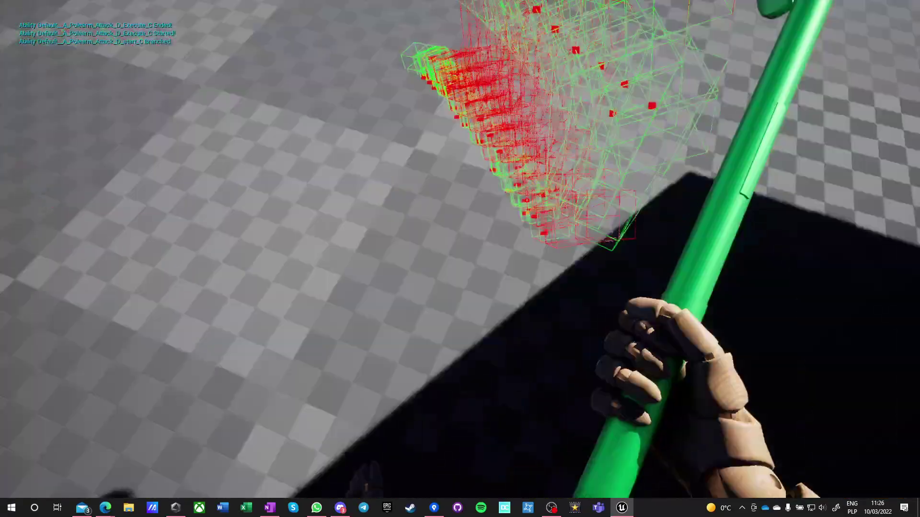
pyautogui.click(460, 258)
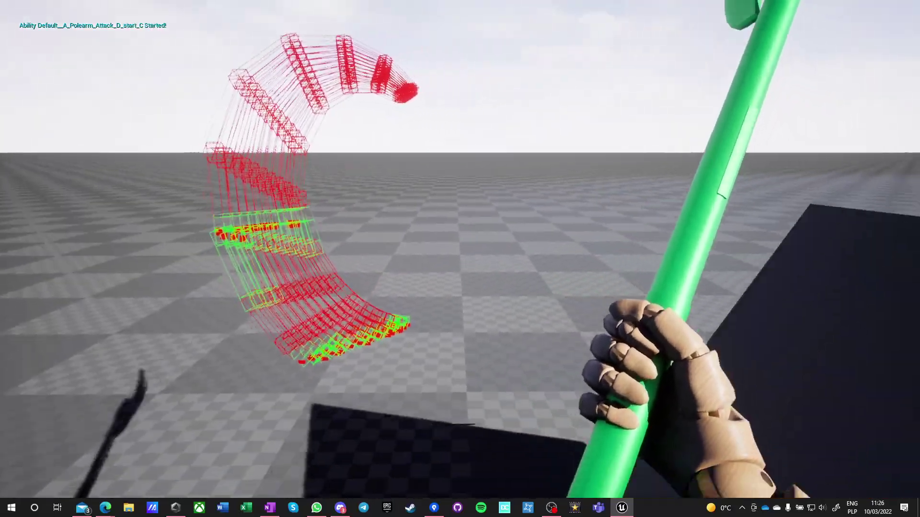
# Perform further polearm attacks in open space to check the traces, and stop the play session
pyautogui.click(460, 258)
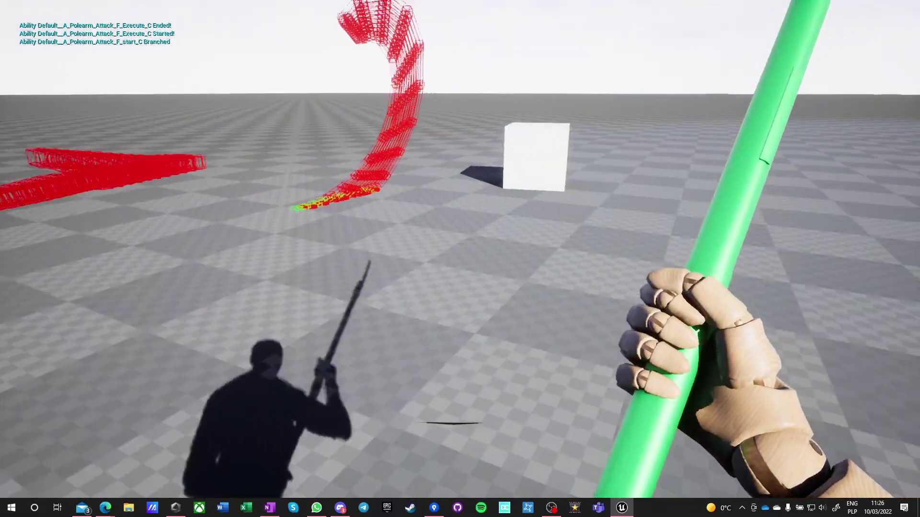
pyautogui.click(460, 259)
pyautogui.click(460, 259)
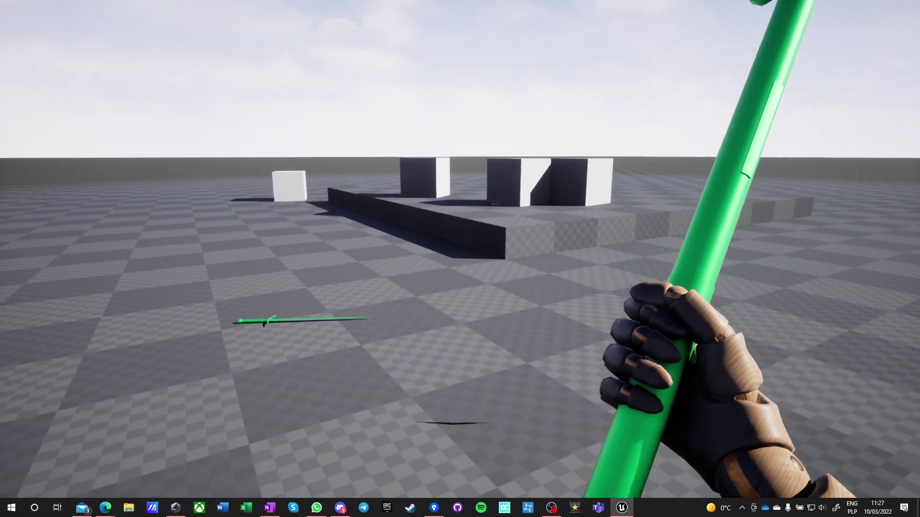
pyautogui.press('Escape')
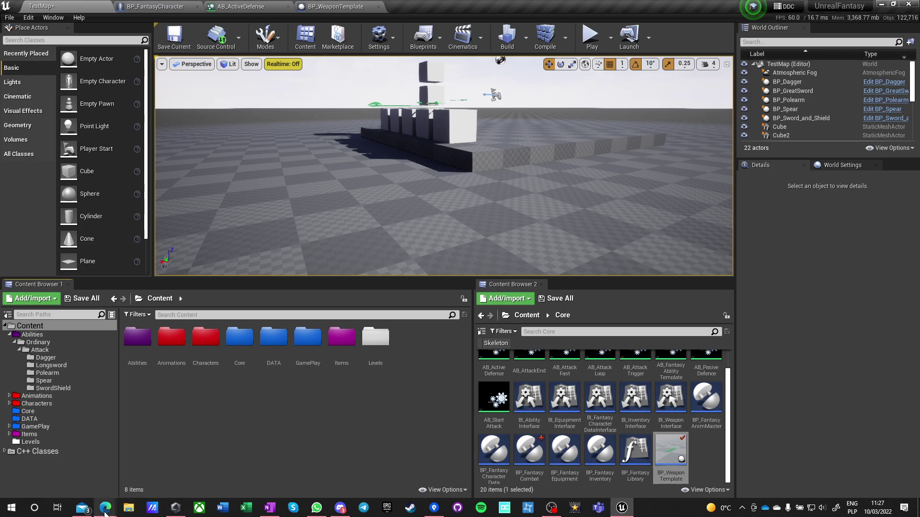
# Switch to Planner in the browser and move the Melee Trace task from In Progress to the completed tasks under Verify
pyautogui.moveTo(106, 508)
pyautogui.click(245, 475)
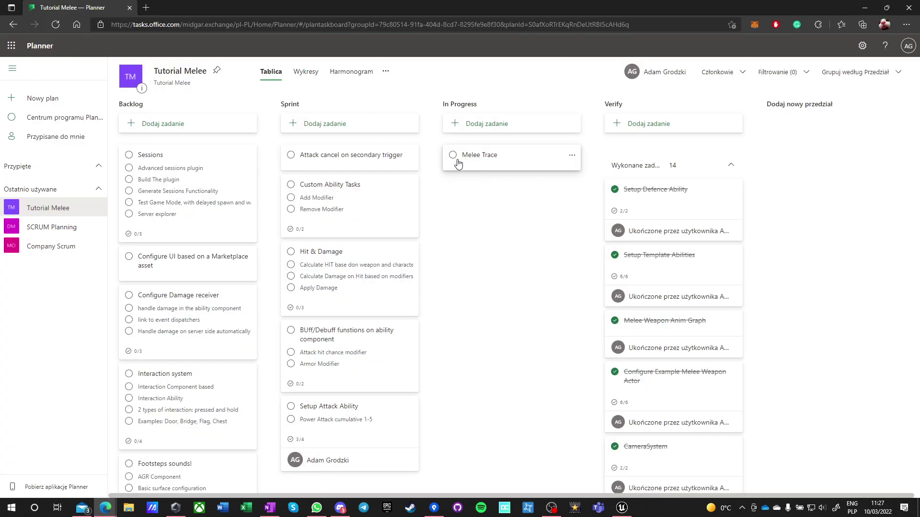
pyautogui.moveTo(495, 165); pyautogui.dragTo(661, 201)
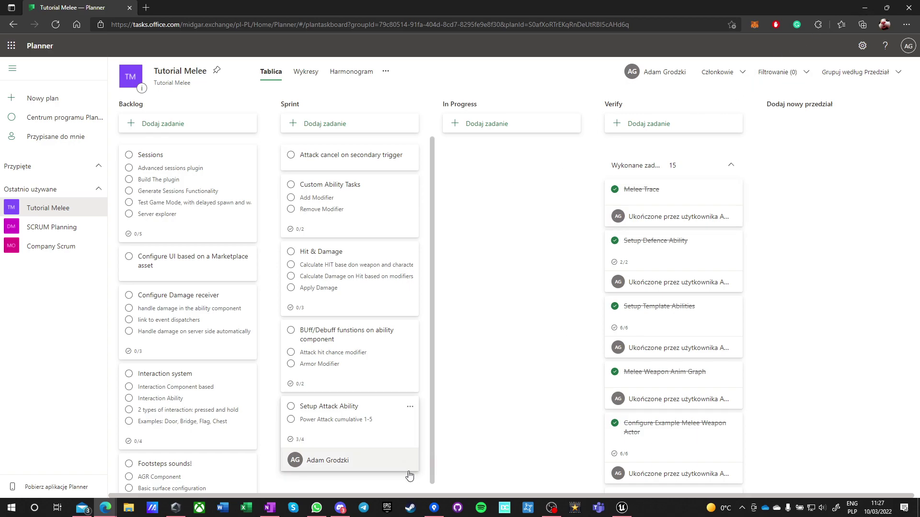
# Switch to Sourcetree, start a commit for the UnrealFantasy repository, and stage all unstaged files
pyautogui.click(434, 507)
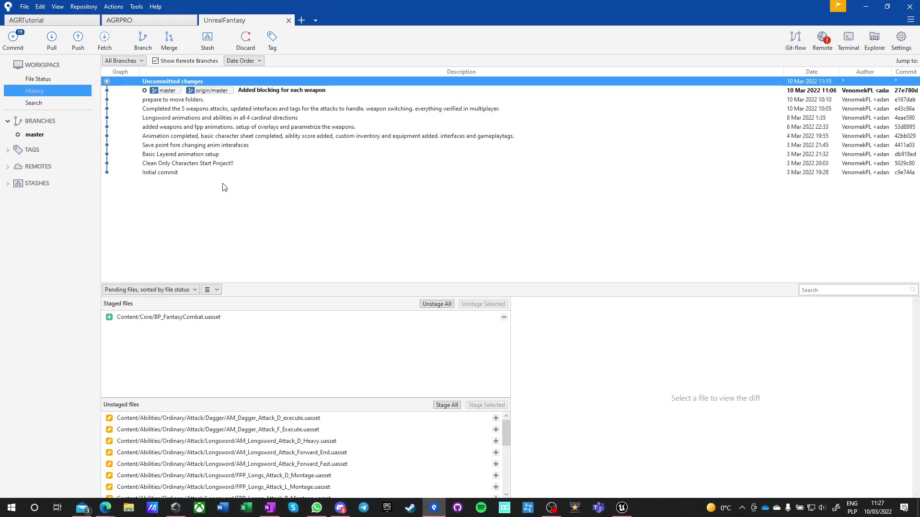
pyautogui.click(16, 46)
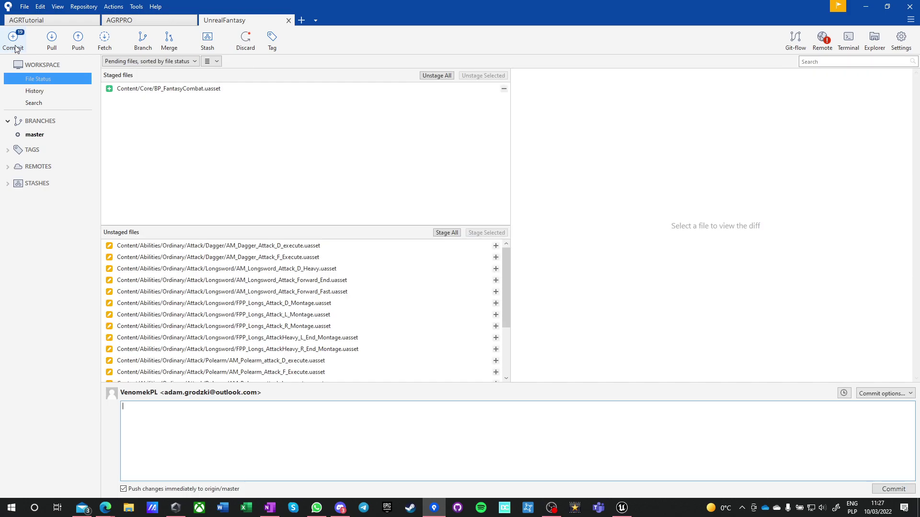
pyautogui.click(447, 233)
pyautogui.click(185, 430)
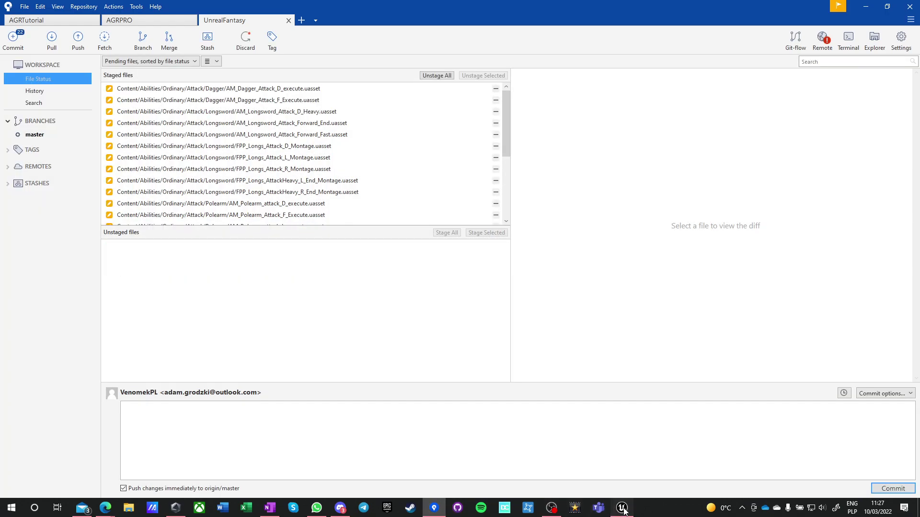
# Switch back to Unreal Editor, save all modified content, and fix up redirectors in the Content folder
pyautogui.click(434, 509)
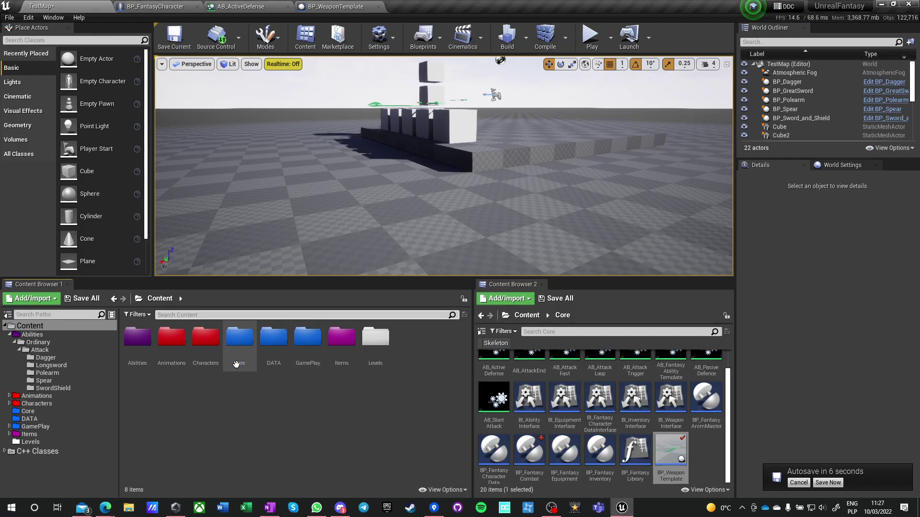
pyautogui.click(94, 301)
pyautogui.click(536, 340)
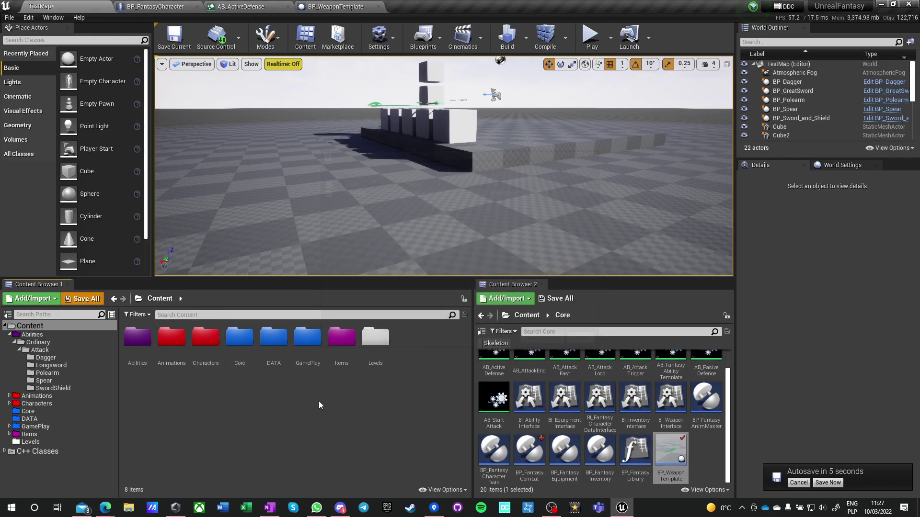
pyautogui.rightClick(31, 327)
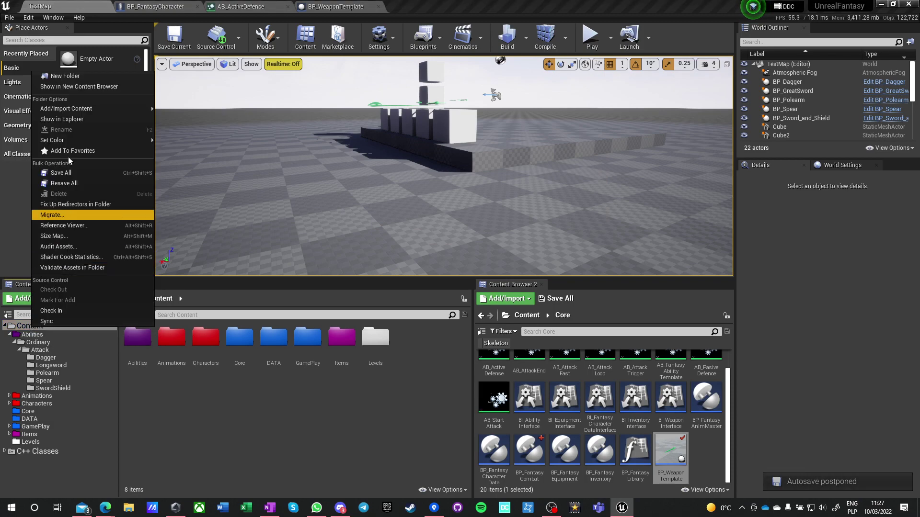
pyautogui.moveTo(63, 110)
pyautogui.click(63, 207)
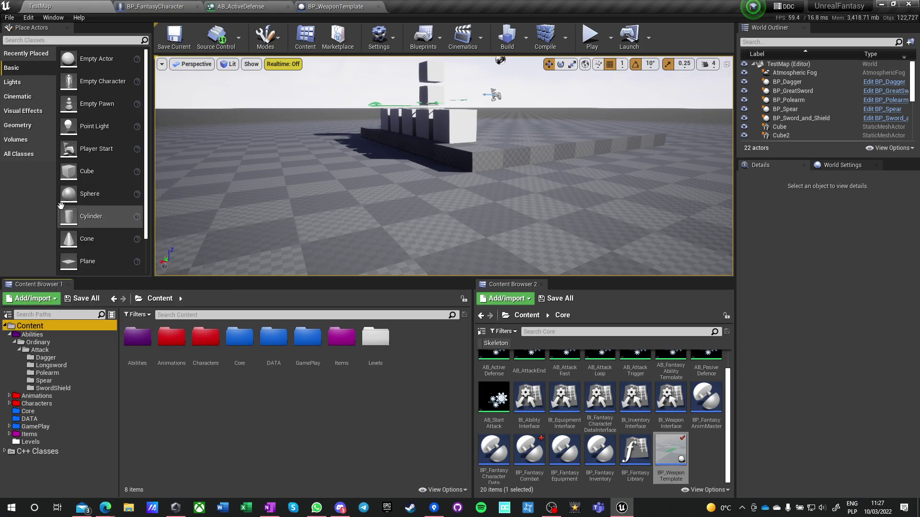
# Return to Sourcetree, stage TestMap.umap, and enter the commit message "added hit tracing by agr combat component"
pyautogui.click(433, 508)
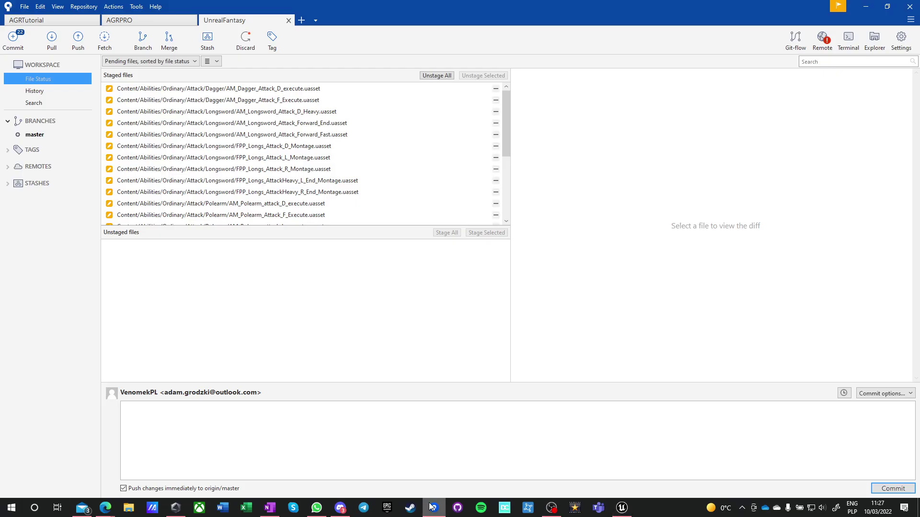
pyautogui.click(29, 134)
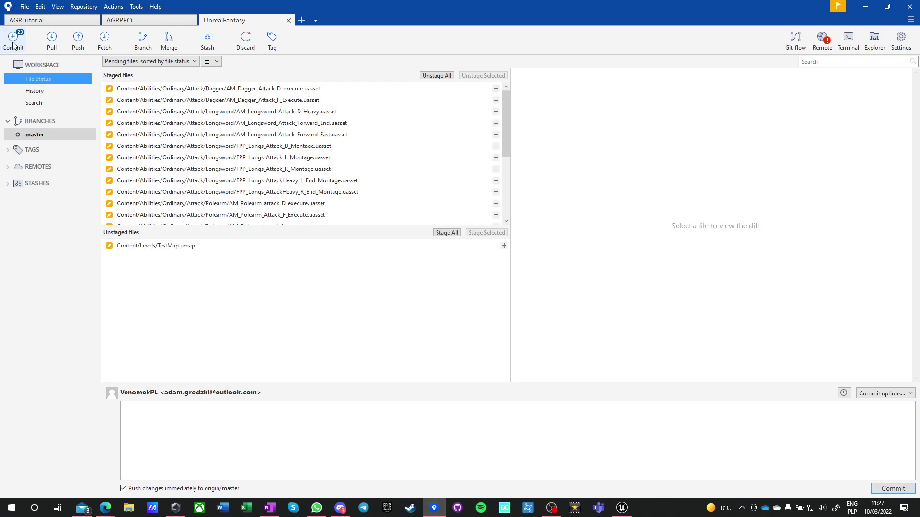
pyautogui.click(171, 246)
pyautogui.click(447, 233)
pyautogui.click(197, 419)
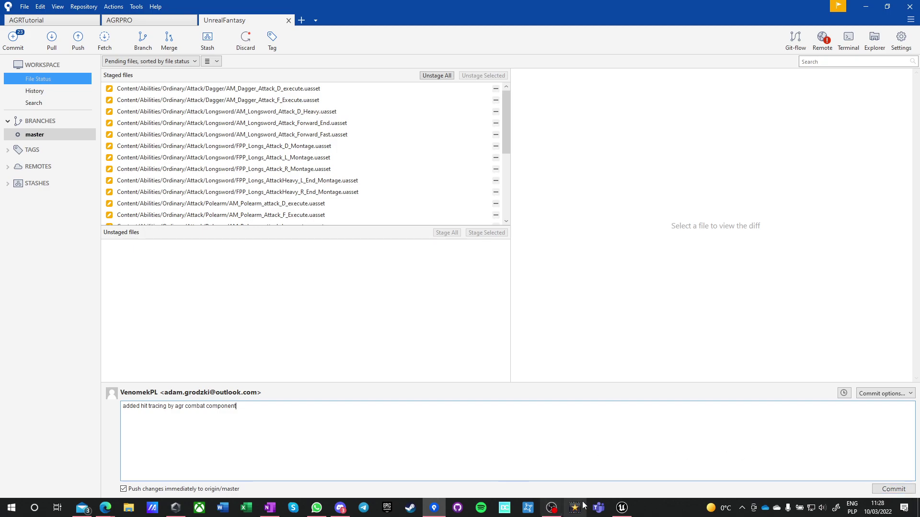
# Switch to Unreal Editor and review the on equip logic with Add Trace Mesh in the BP_WeaponTemplate Event Graph
pyautogui.click(622, 509)
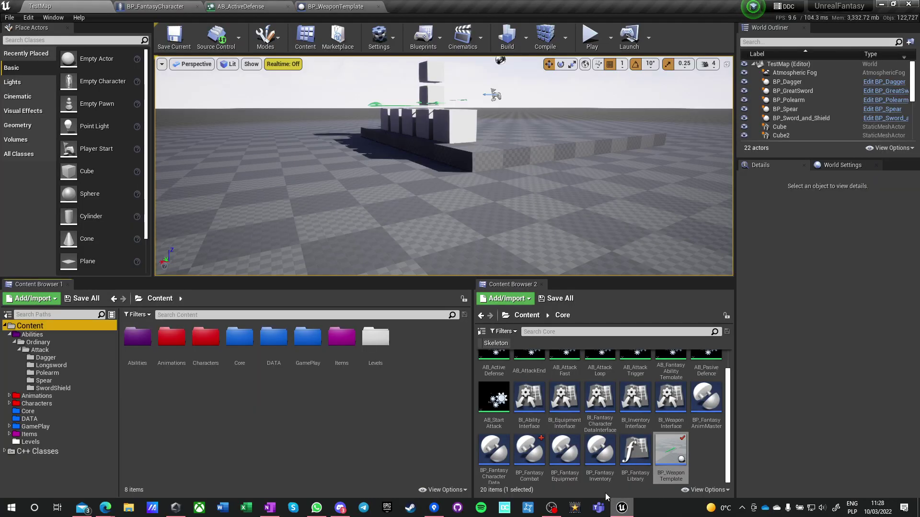
pyautogui.click(331, 8)
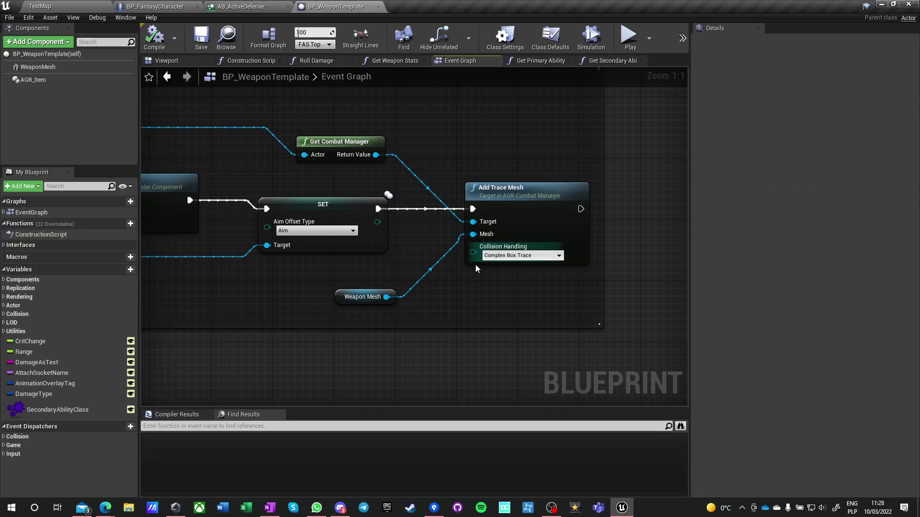
pyautogui.scroll(-1, 431, 317)
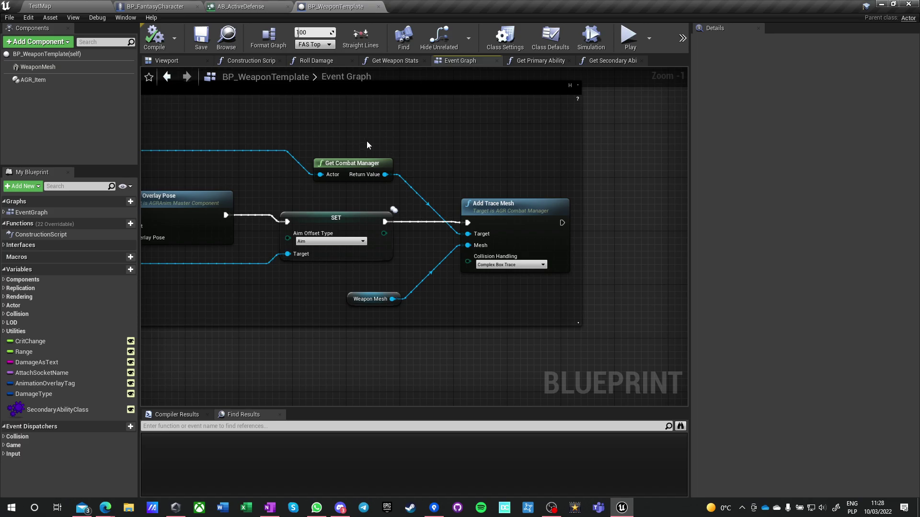
pyautogui.scroll(-1, 269, 287)
pyautogui.moveTo(268, 287); pyautogui.dragTo(487, 219, button='right')
pyautogui.moveTo(357, 311); pyautogui.dragTo(636, 208, button='right')
pyautogui.scroll(-3, 533, 249)
pyautogui.moveTo(507, 286); pyautogui.dragTo(450, 405, button='right')
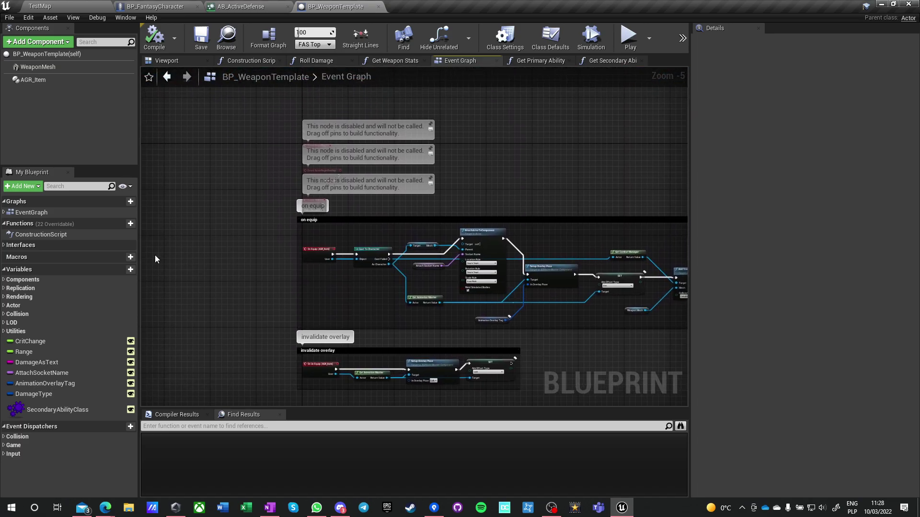
# Go to the existing OnUnEquip event of the AGR_Item component in the Event Graph
pyautogui.scroll(2, 237, 296)
pyautogui.moveTo(236, 296); pyautogui.dragTo(120, 169, button='right')
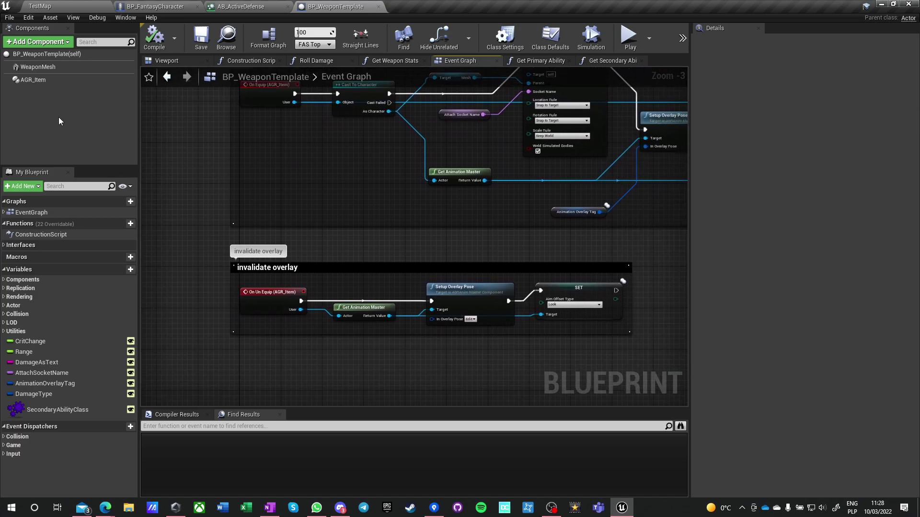
pyautogui.rightClick(33, 80)
pyautogui.moveTo(71, 95)
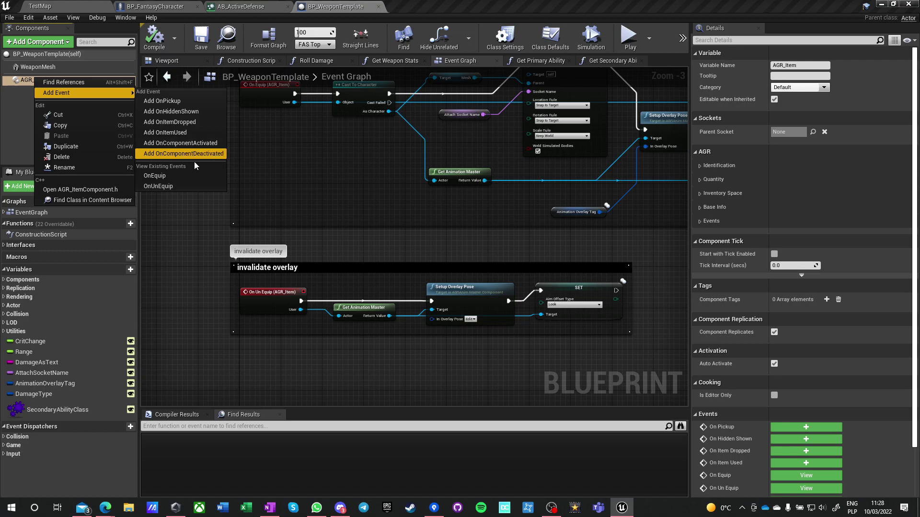
pyautogui.click(171, 186)
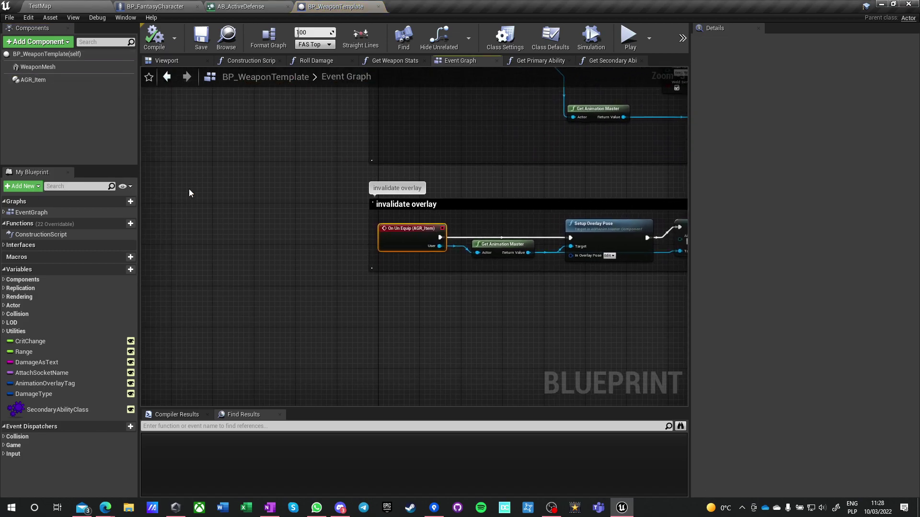
# Copy the Get Combat Manager node into the invalidate overlay section, placing it below Get Animation Master
pyautogui.moveTo(511, 310); pyautogui.dragTo(233, 280, button='right')
pyautogui.moveTo(319, 215); pyautogui.dragTo(299, 341, button='right')
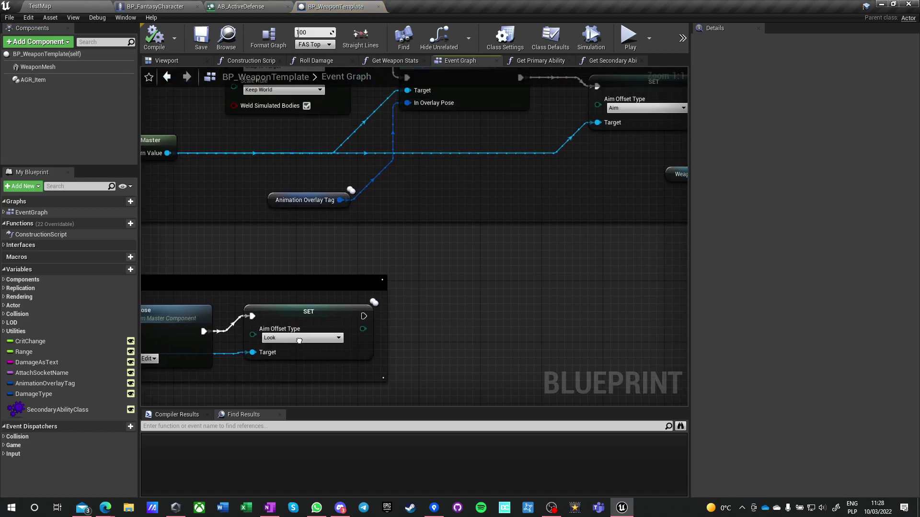
pyautogui.moveTo(337, 226); pyautogui.dragTo(525, 246, button='right')
pyautogui.click(310, 162)
pyautogui.hotkey('ctrl', 'c')
pyautogui.moveTo(326, 366); pyautogui.dragTo(355, 246, button='right')
pyautogui.hotkey('ctrl', 'v')
pyautogui.moveTo(313, 318); pyautogui.dragTo(413, 311, button='right')
pyautogui.moveTo(424, 321); pyautogui.dragTo(258, 291)
pyautogui.click(215, 340)
pyautogui.click(448, 322)
pyautogui.moveTo(551, 200); pyautogui.dragTo(407, 237, button='right')
pyautogui.click(519, 198)
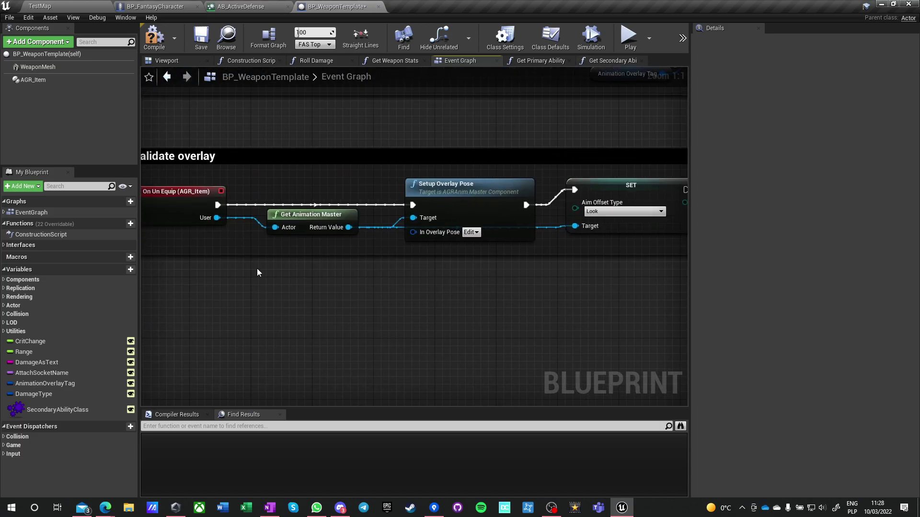
pyautogui.hotkey('ctrl', 'v')
pyautogui.moveTo(269, 288); pyautogui.dragTo(217, 218)
pyautogui.moveTo(220, 256); pyautogui.dragTo(221, 281)
# Add a Remove Trace Mesh node targeting Get Combat Manager's return value and place it after the Aim Offset Type SET node
pyautogui.moveTo(427, 332); pyautogui.dragTo(246, 325, button='right')
pyautogui.moveTo(164, 251); pyautogui.dragTo(412, 265)
pyautogui.write('mesh')
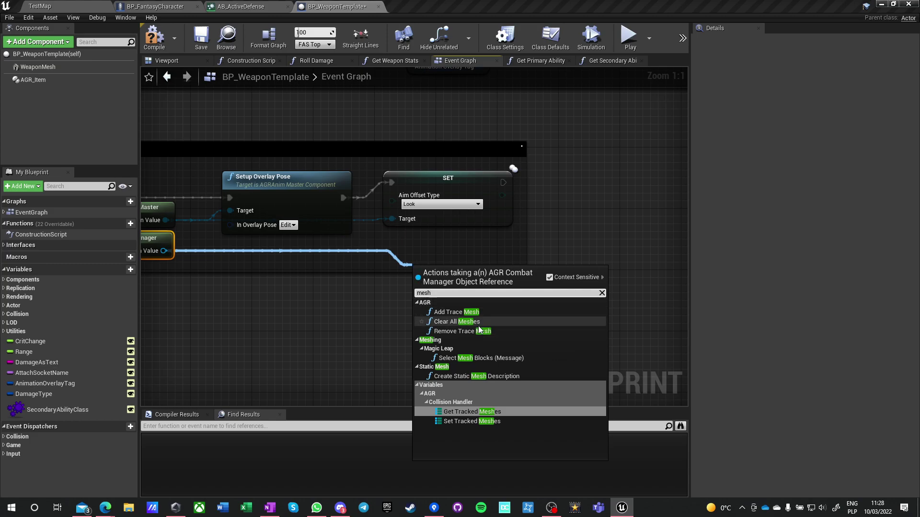
pyautogui.click(455, 331)
pyautogui.moveTo(456, 295); pyautogui.dragTo(588, 189)
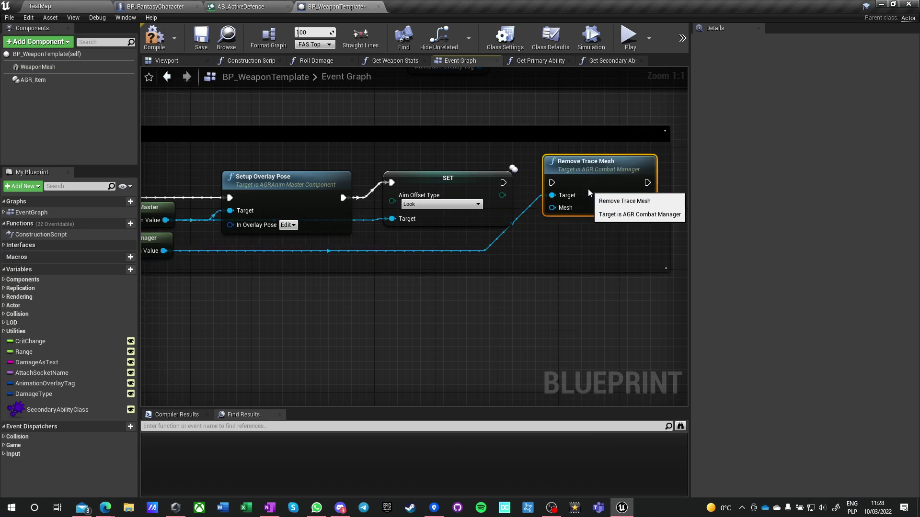
# Feed a Weapon Mesh reference into the Mesh input of Remove Trace Mesh and connect the Aim Offset Type SET node's execution to it
pyautogui.moveTo(32, 68)
pyautogui.mouseDown()
pyautogui.moveTo(202, 94)
pyautogui.moveTo(559, 208)
pyautogui.moveTo(565, 246)
pyautogui.moveTo(614, 246)
pyautogui.moveTo(606, 246)
pyautogui.mouseUp()
pyautogui.moveTo(505, 184); pyautogui.dragTo(504, 183)
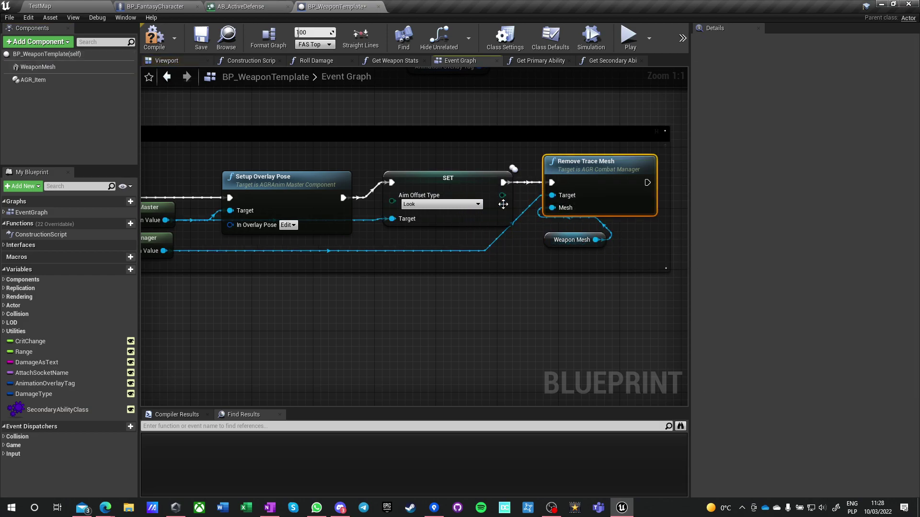
pyautogui.moveTo(276, 332); pyautogui.dragTo(477, 314, button='right')
pyautogui.scroll(-1, 470, 316)
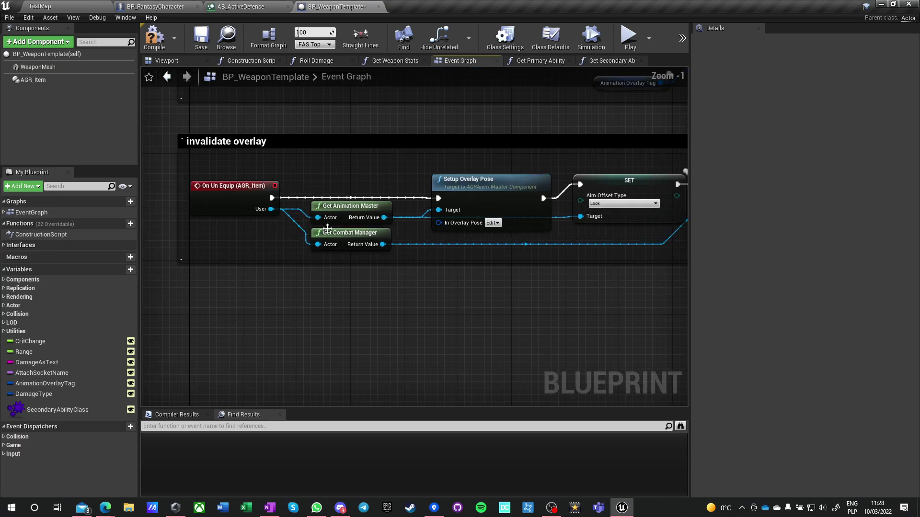
# Save the BP_WeaponTemplate blueprint and the TestMap level
pyautogui.click(202, 42)
pyautogui.moveTo(393, 324); pyautogui.dragTo(321, 331, button='right')
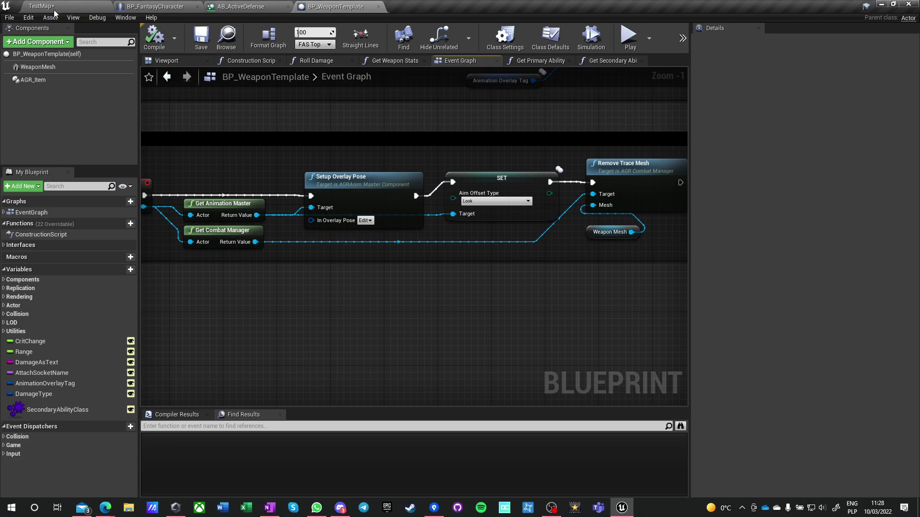
pyautogui.click(201, 42)
pyautogui.click(63, 6)
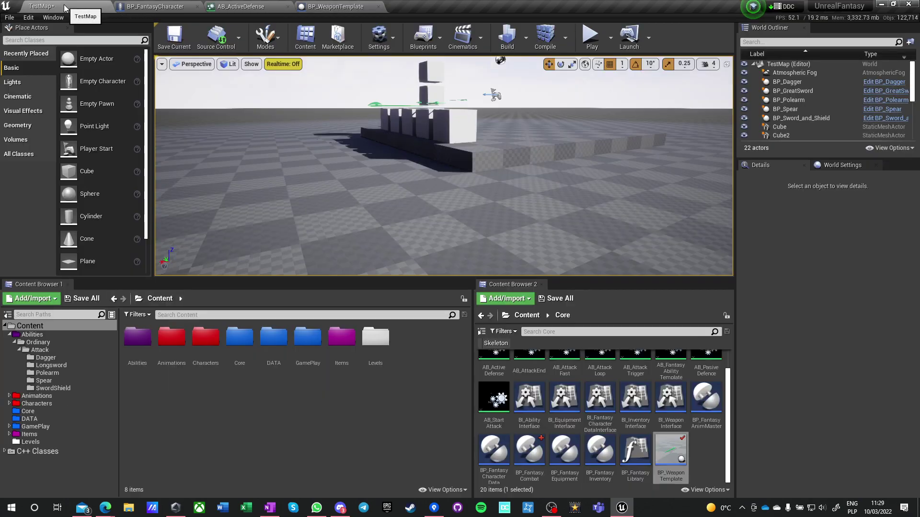
pyautogui.click(163, 41)
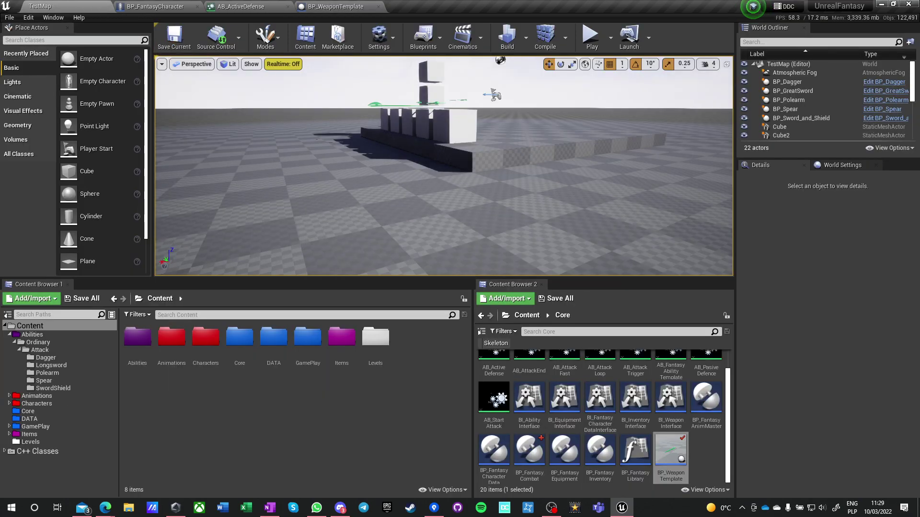
pyautogui.moveTo(390, 139); pyautogui.dragTo(395, 136, button='right')
pyautogui.press('s')
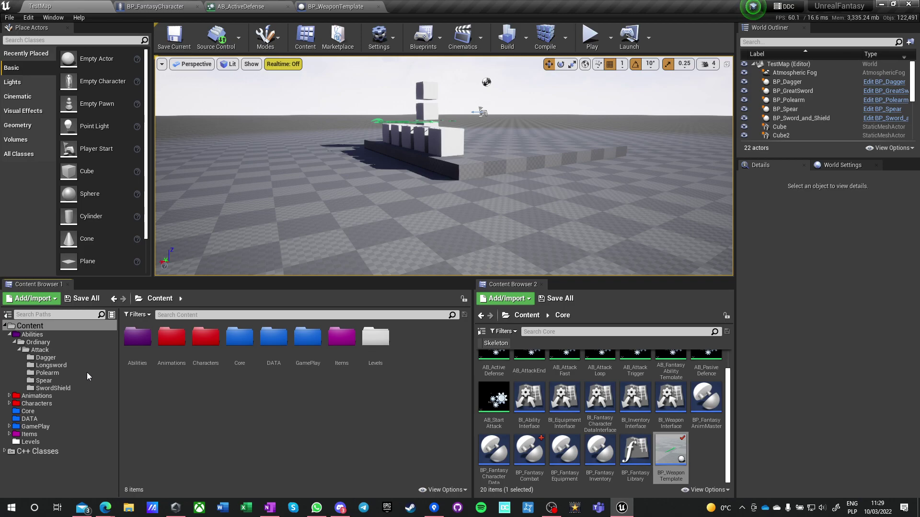
pyautogui.rightClick(37, 330)
pyautogui.click(59, 207)
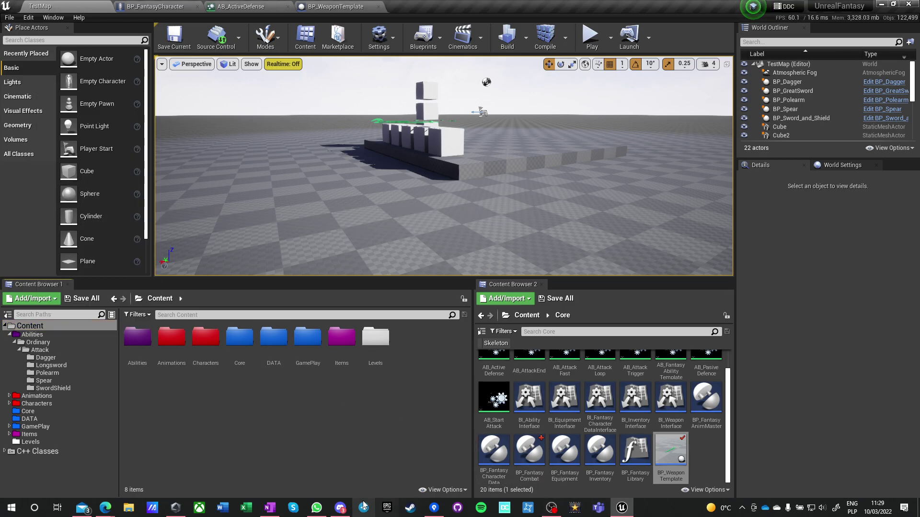
# Switch to Sourcetree, stage all unstaged files, and commit with the message "added hit tracing by agr combat component", pushing to origin/master
pyautogui.click(338, 512)
pyautogui.click(434, 508)
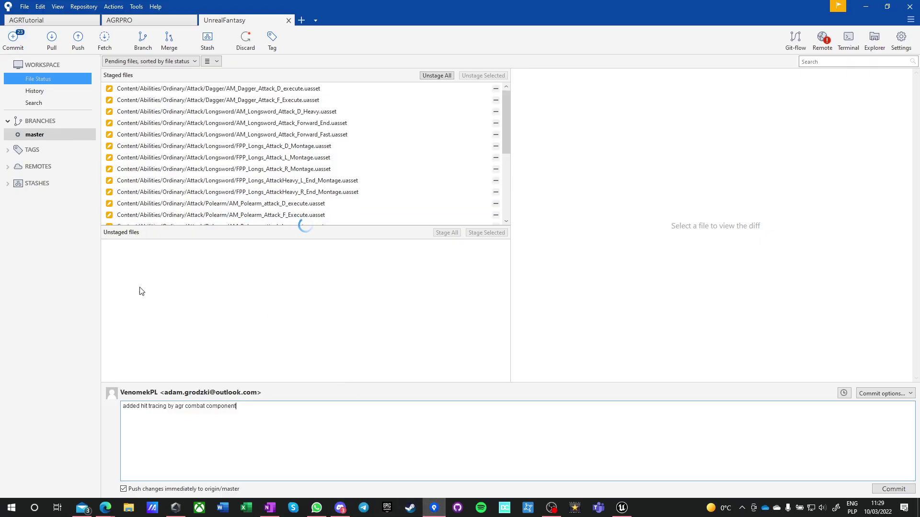
pyautogui.click(437, 234)
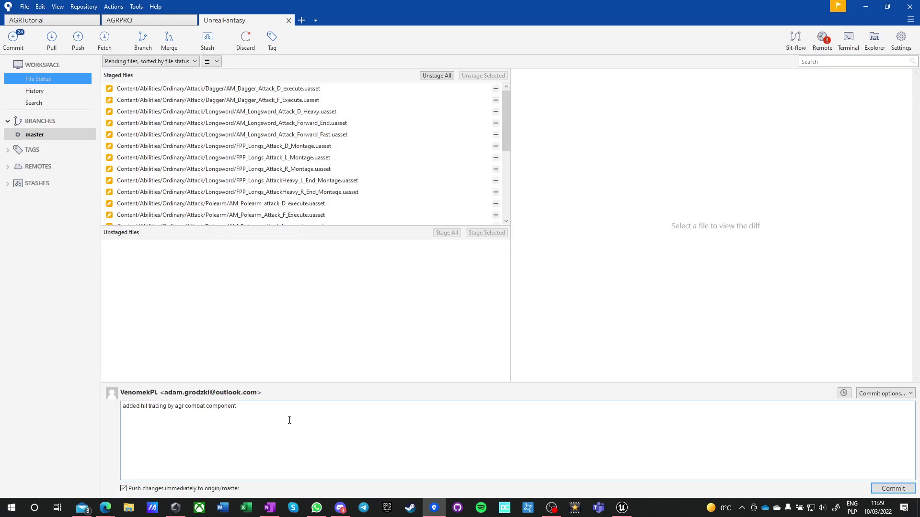
pyautogui.click(289, 420)
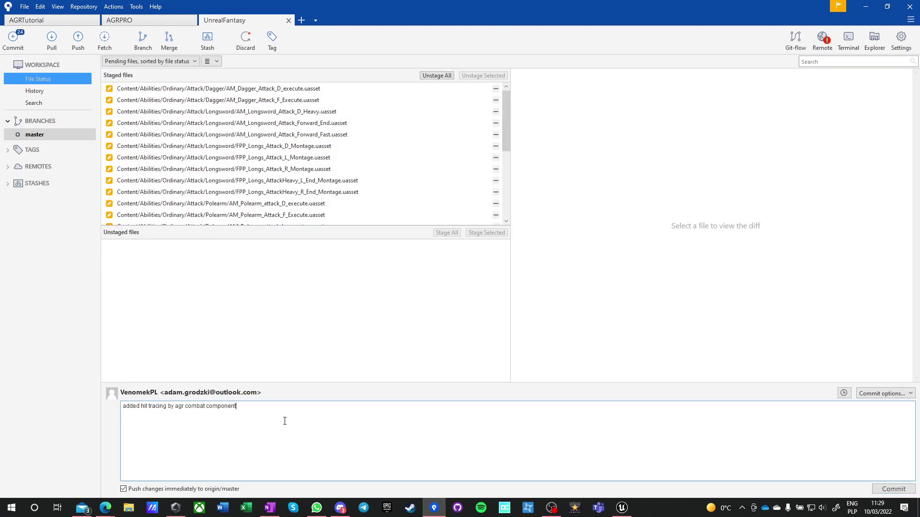
pyautogui.click(893, 489)
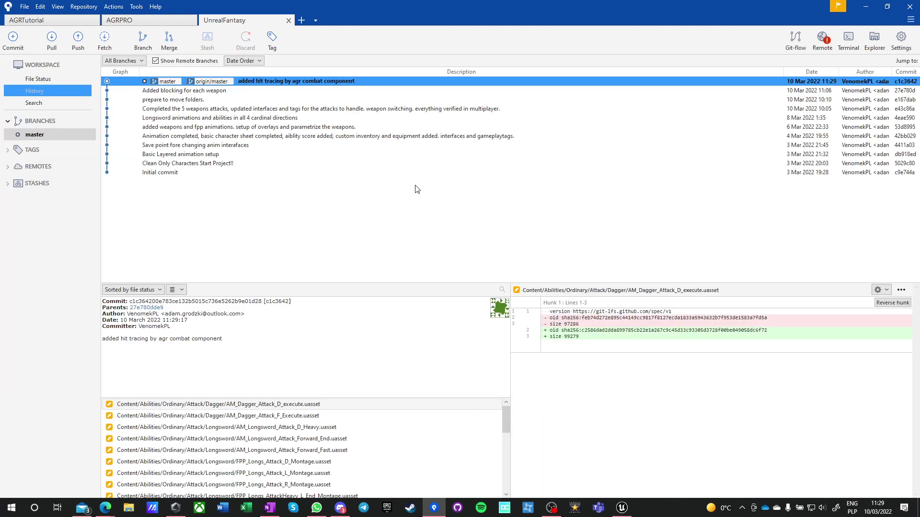
# Switch to the Tutorial Melee board in Planner, bring up the Clockify window, and stop the running timer
pyautogui.moveTo(104, 514)
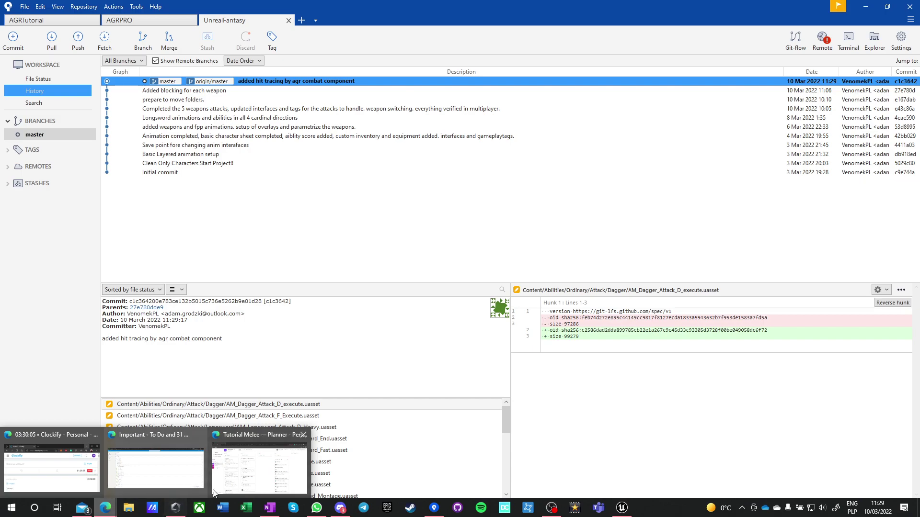
pyautogui.click(242, 485)
pyautogui.moveTo(106, 510)
pyautogui.click(59, 477)
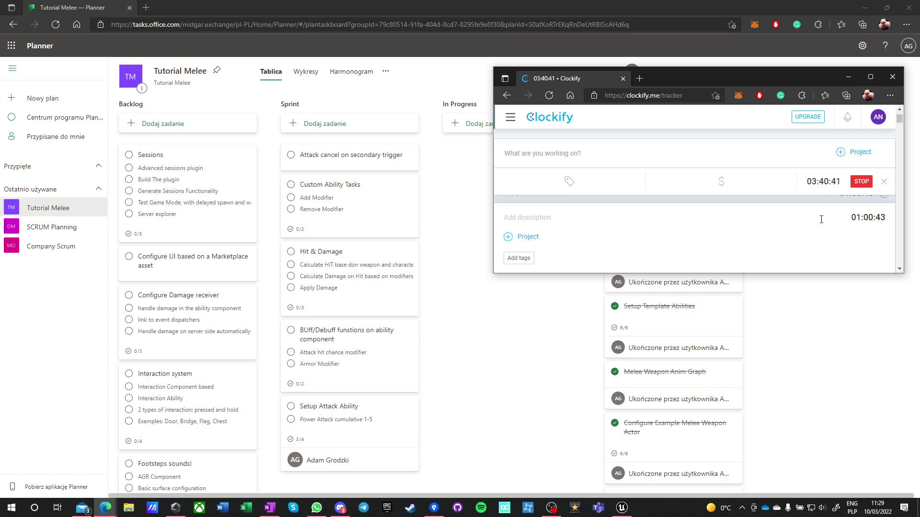
pyautogui.click(861, 182)
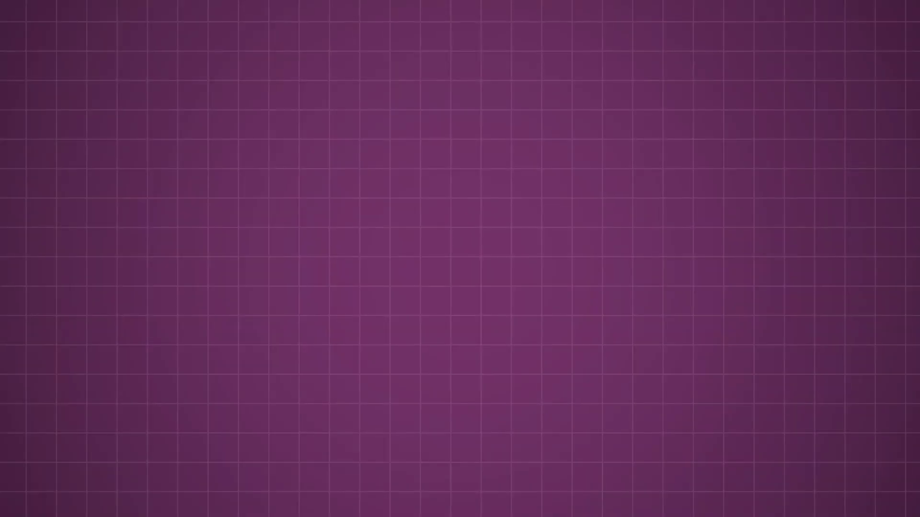